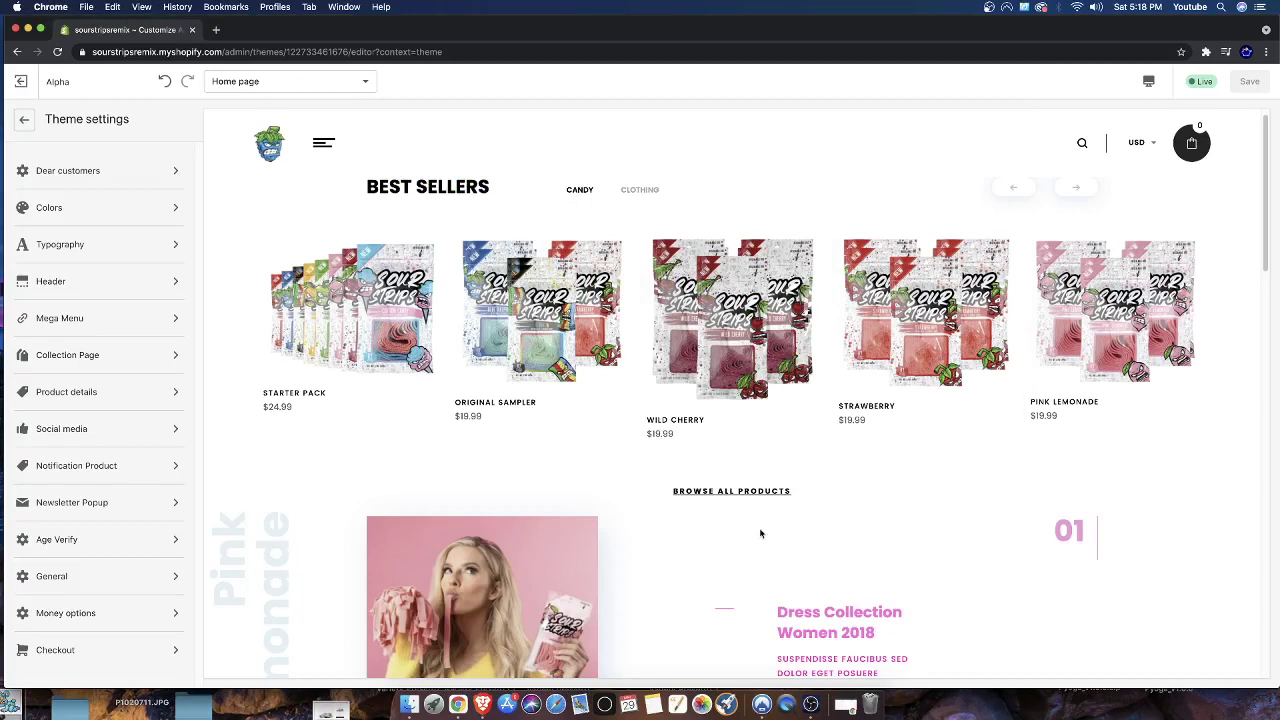
# Step: Return to the Home page sections list and slide through the Best Sellers product carousel
pyautogui.click(27, 121)
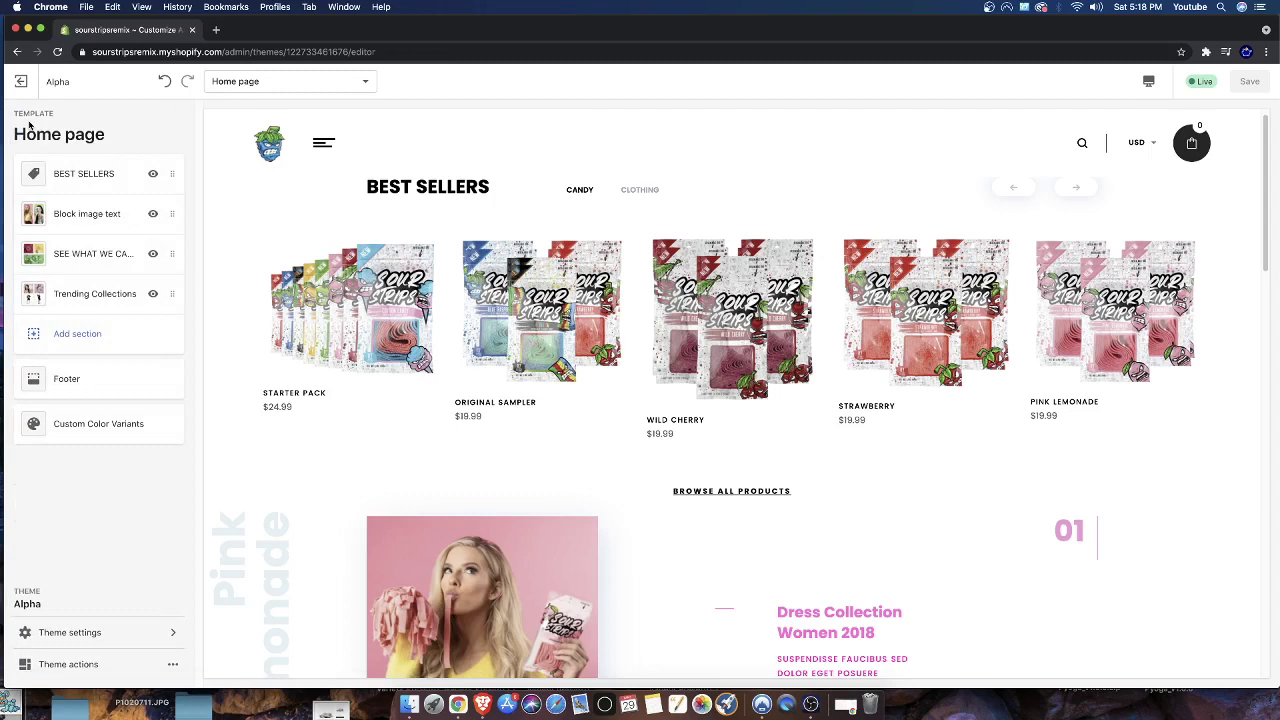
pyautogui.click(1076, 187)
pyautogui.moveTo(360, 251)
pyautogui.moveTo(360, 251); pyautogui.dragTo(740, 300)
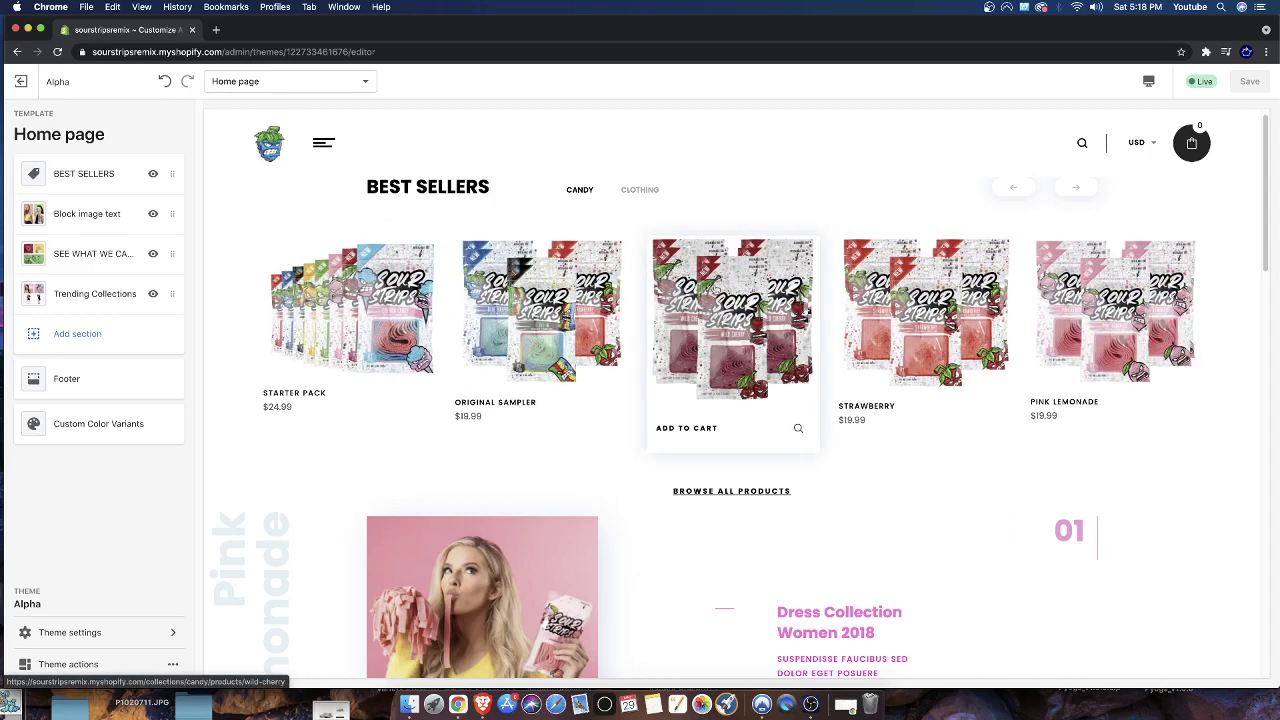
# Step: Toggle the Best Sellers tabs between Clothing and Candy, ending on Candy
pyautogui.click(630, 190)
pyautogui.click(580, 190)
pyautogui.click(640, 190)
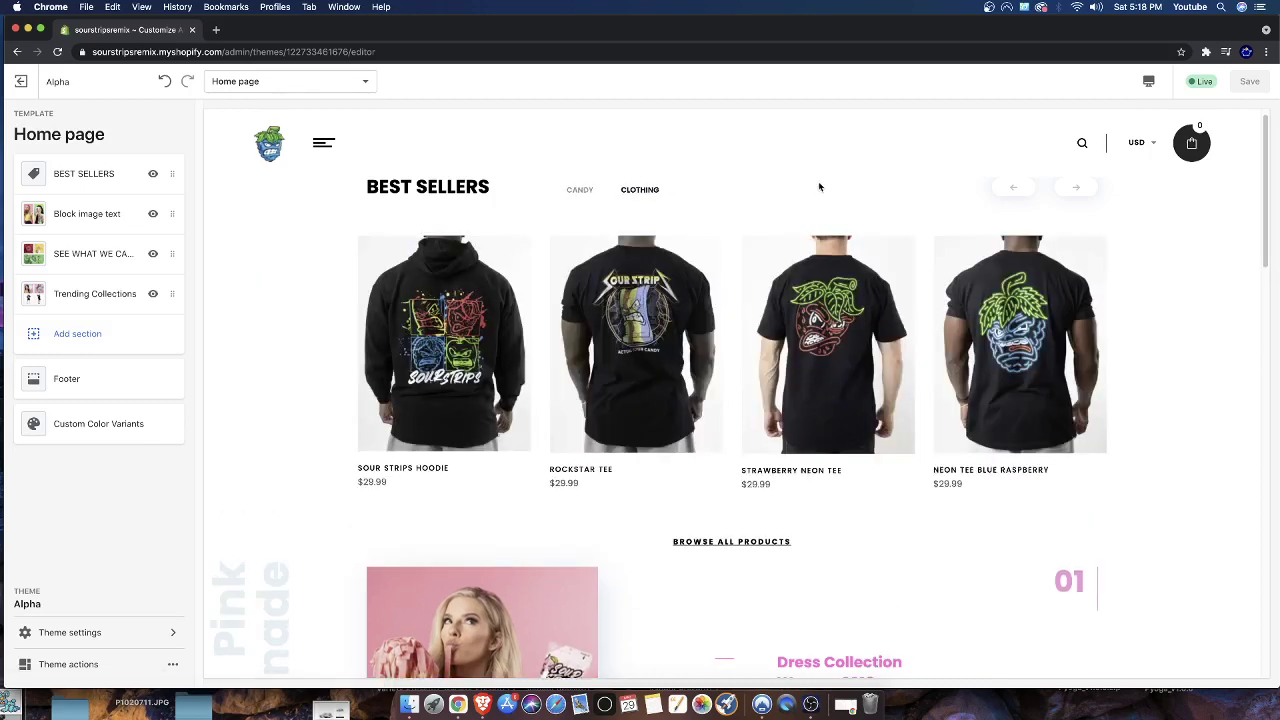
pyautogui.click(573, 192)
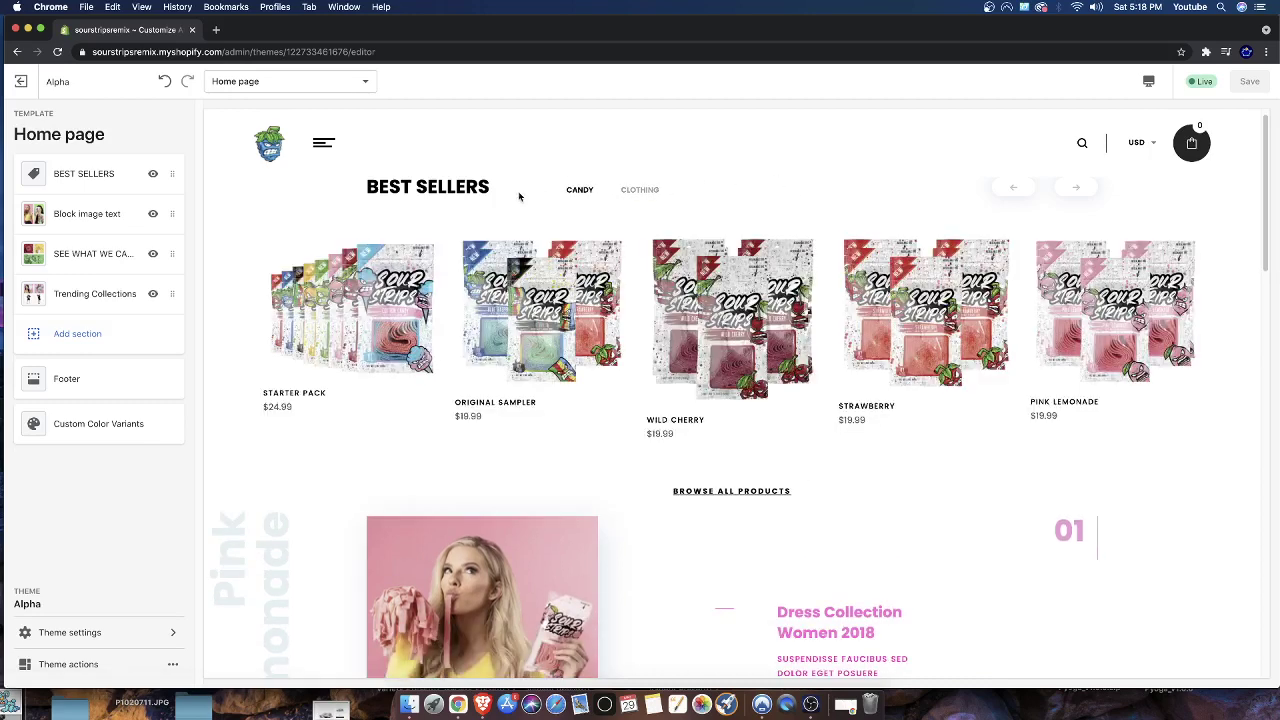
pyautogui.scroll(-3, 540, 300)
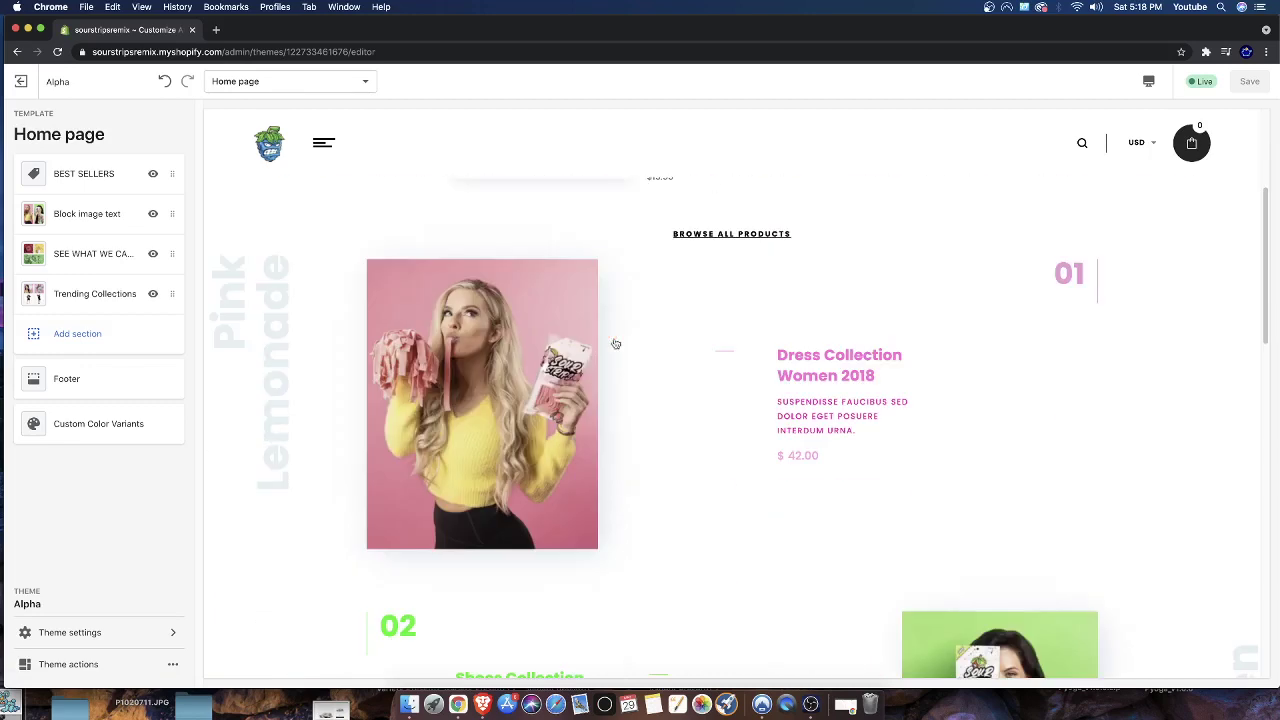
pyautogui.scroll(3, 494, 326)
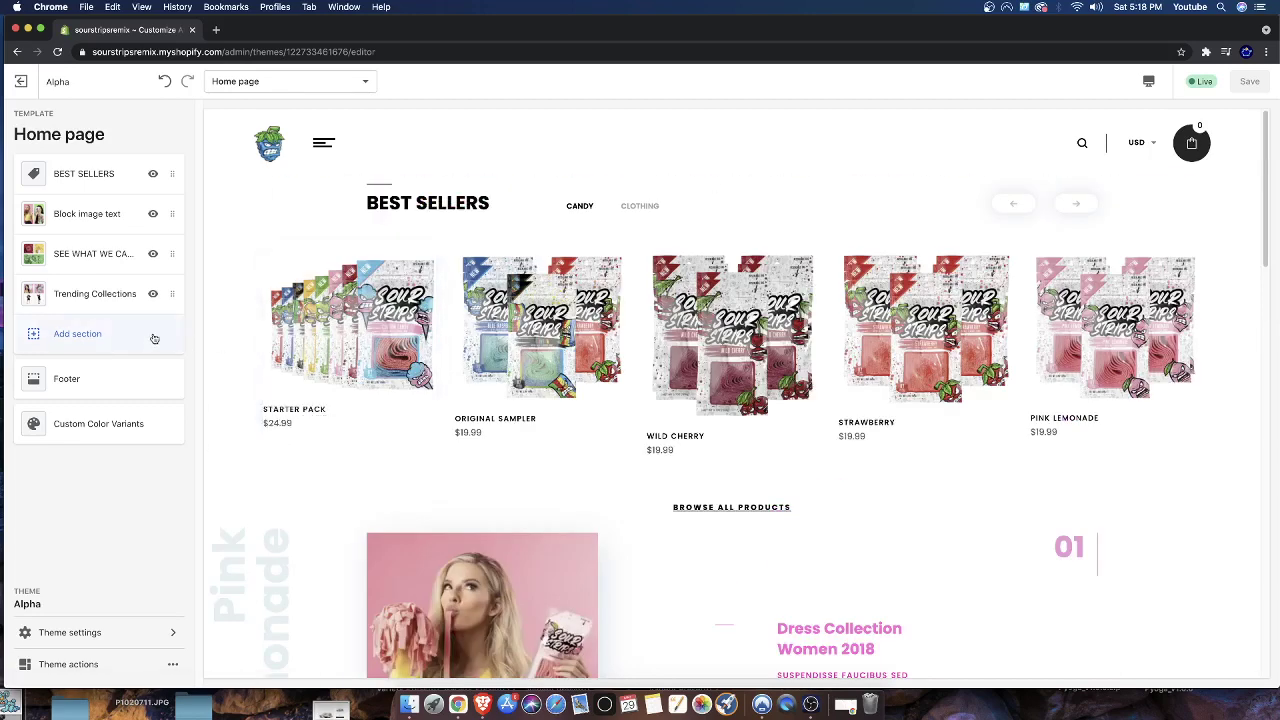
# Step: Open the Add section picker and load the first extra batch of section types
pyautogui.click(74, 346)
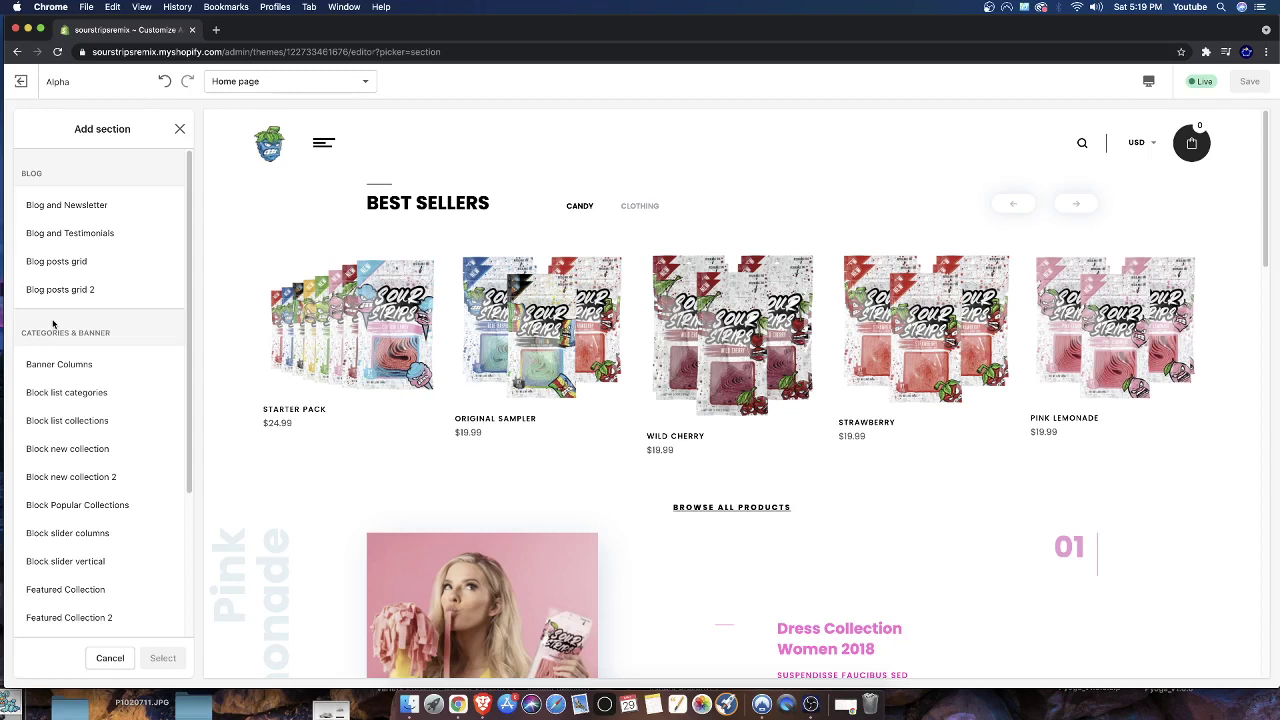
pyautogui.scroll(-3, 158, 414)
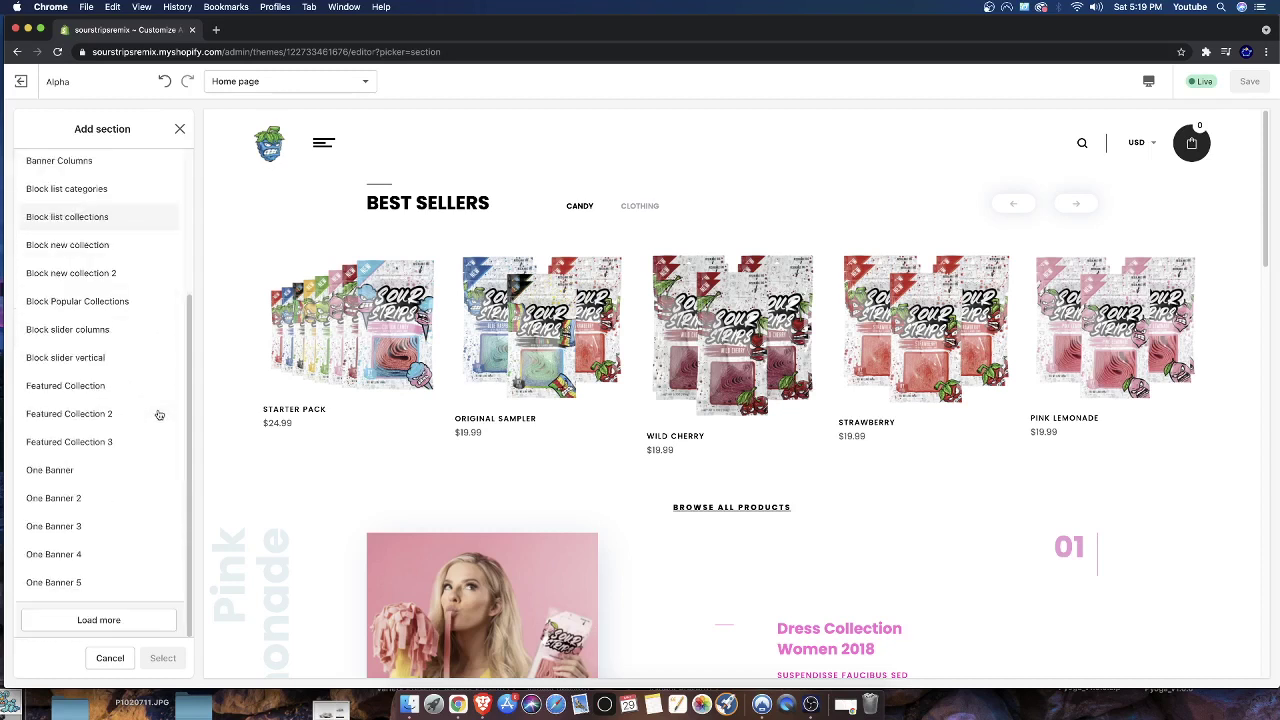
pyautogui.click(98, 619)
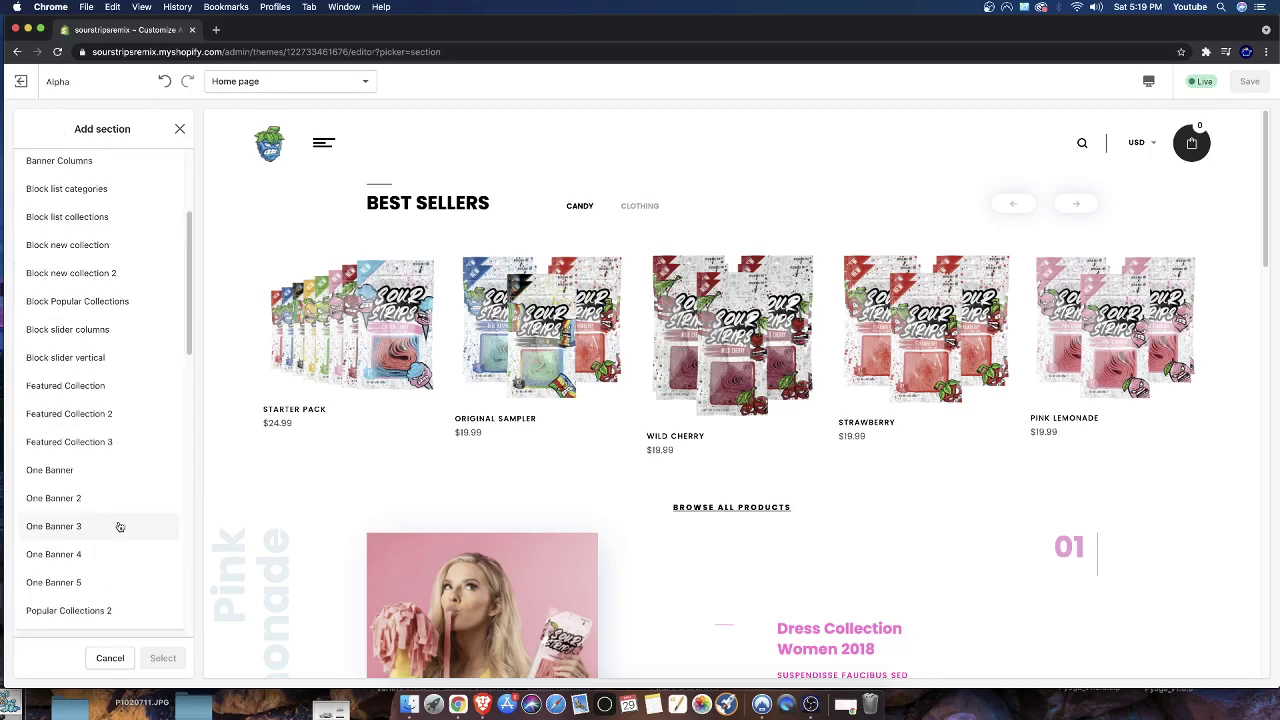
pyautogui.scroll(-5, 119, 527)
pyautogui.scroll(-7, 119, 527)
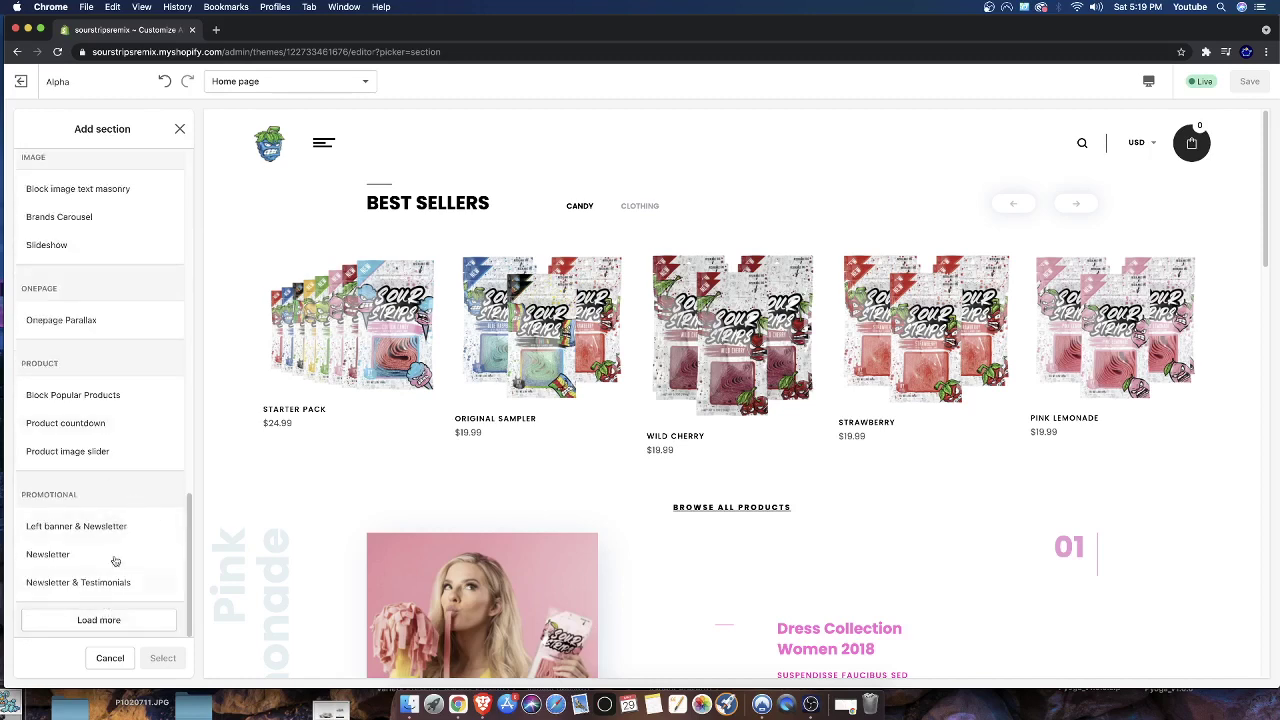
pyautogui.scroll(4, 114, 550)
pyautogui.scroll(-4, 112, 580)
# Step: Load the remaining section types until Product Tabs Carousel and Product Tabs Grid appear
pyautogui.click(129, 630)
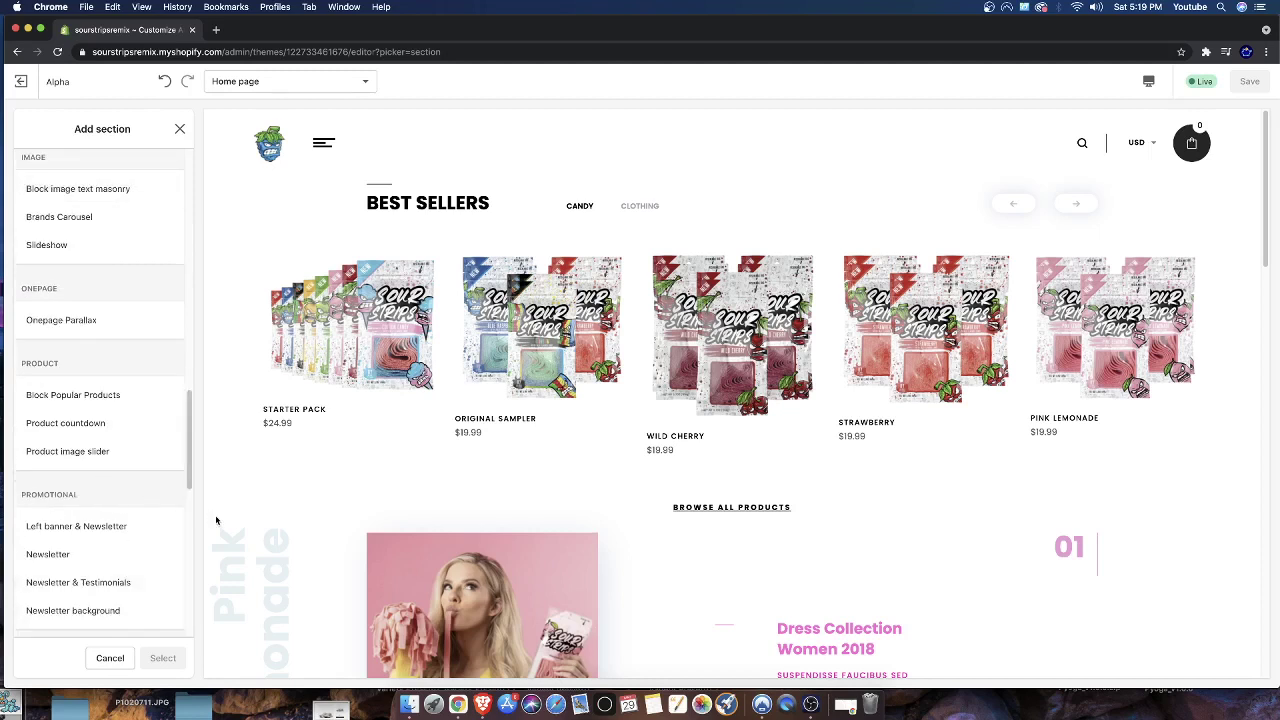
pyautogui.scroll(-1, 214, 520)
pyautogui.scroll(-6, 129, 514)
pyautogui.scroll(-3, 100, 505)
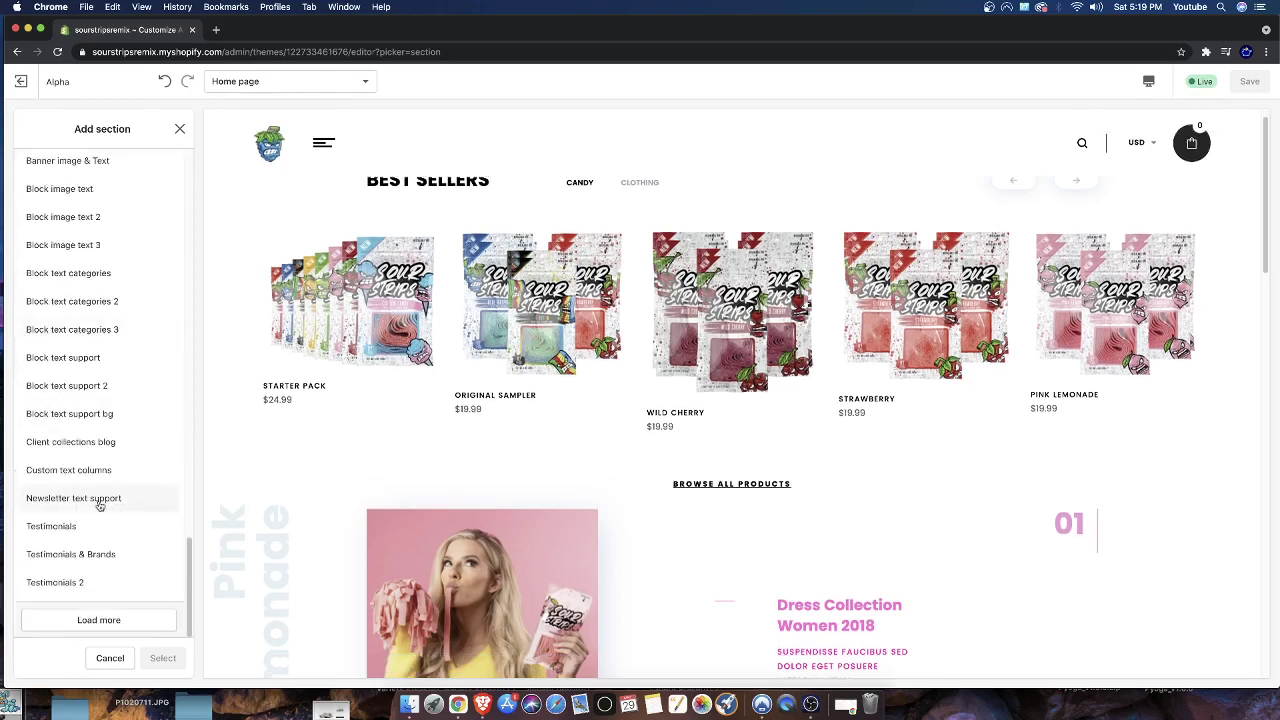
pyautogui.click(130, 624)
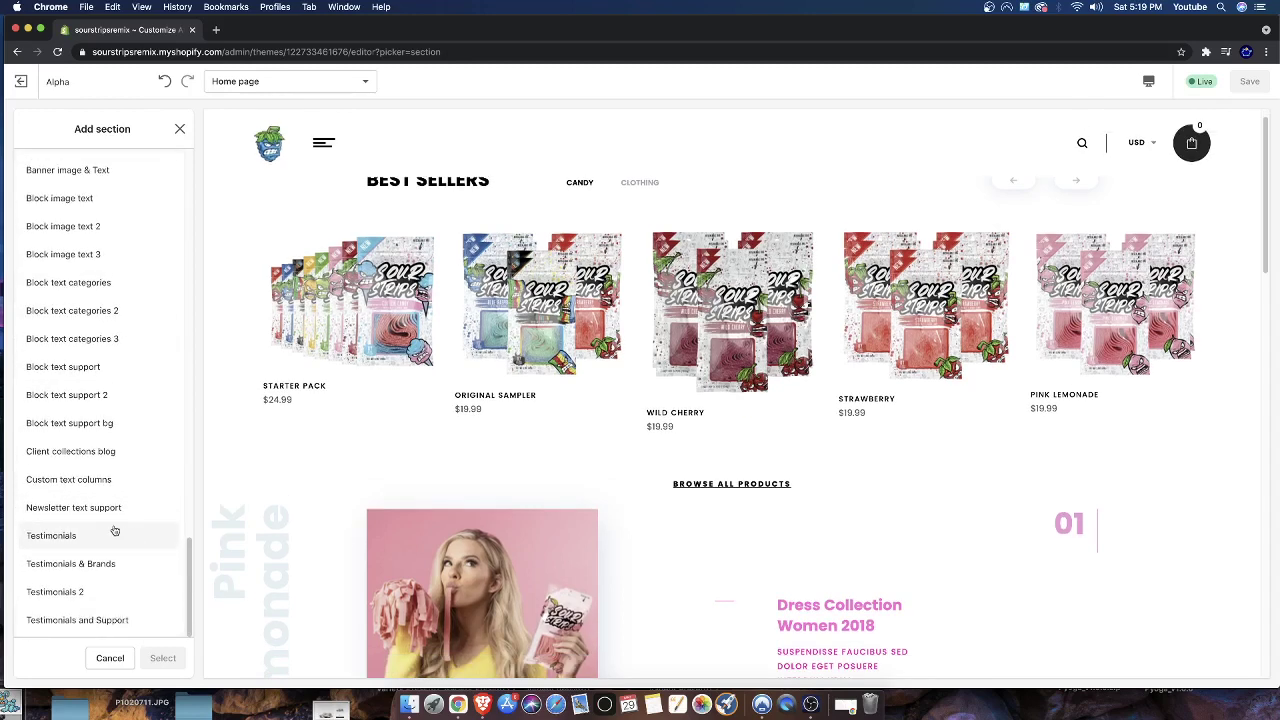
pyautogui.scroll(1, 145, 554)
pyautogui.scroll(8, 140, 548)
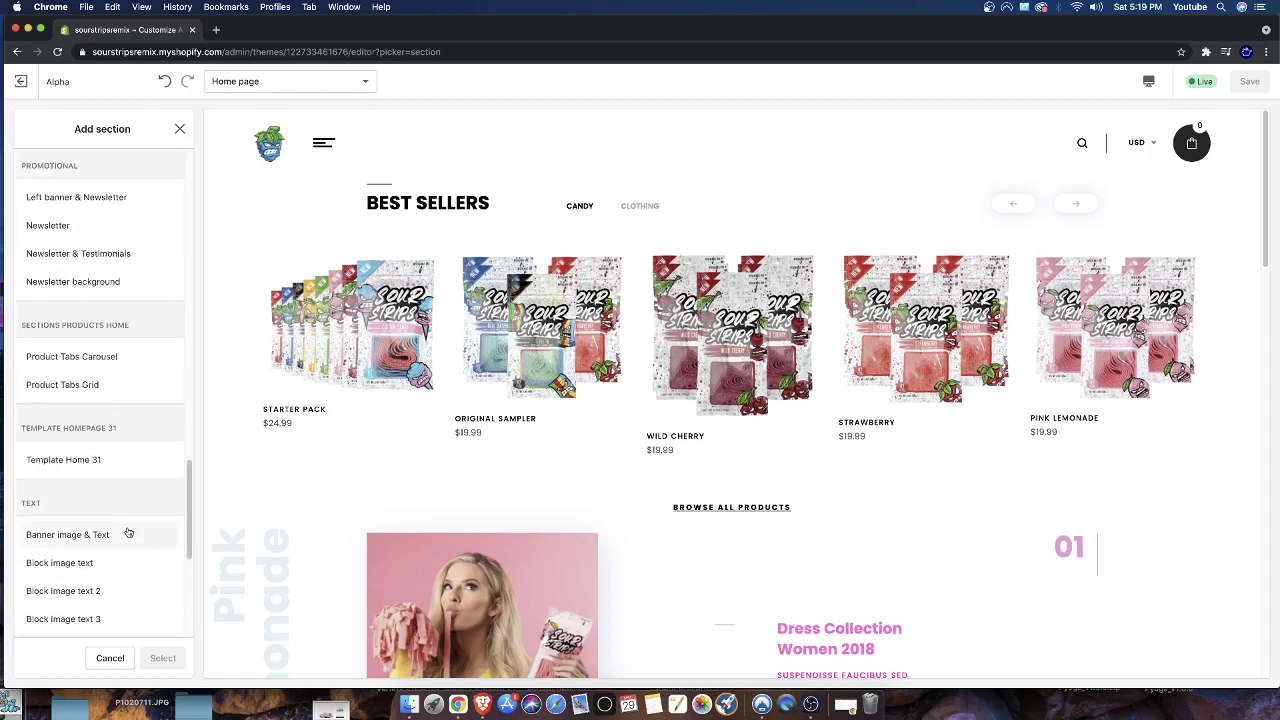
# Step: Add a Product Tabs Grid section and delete three of its four Title Tabs blocks
pyautogui.click(62, 387)
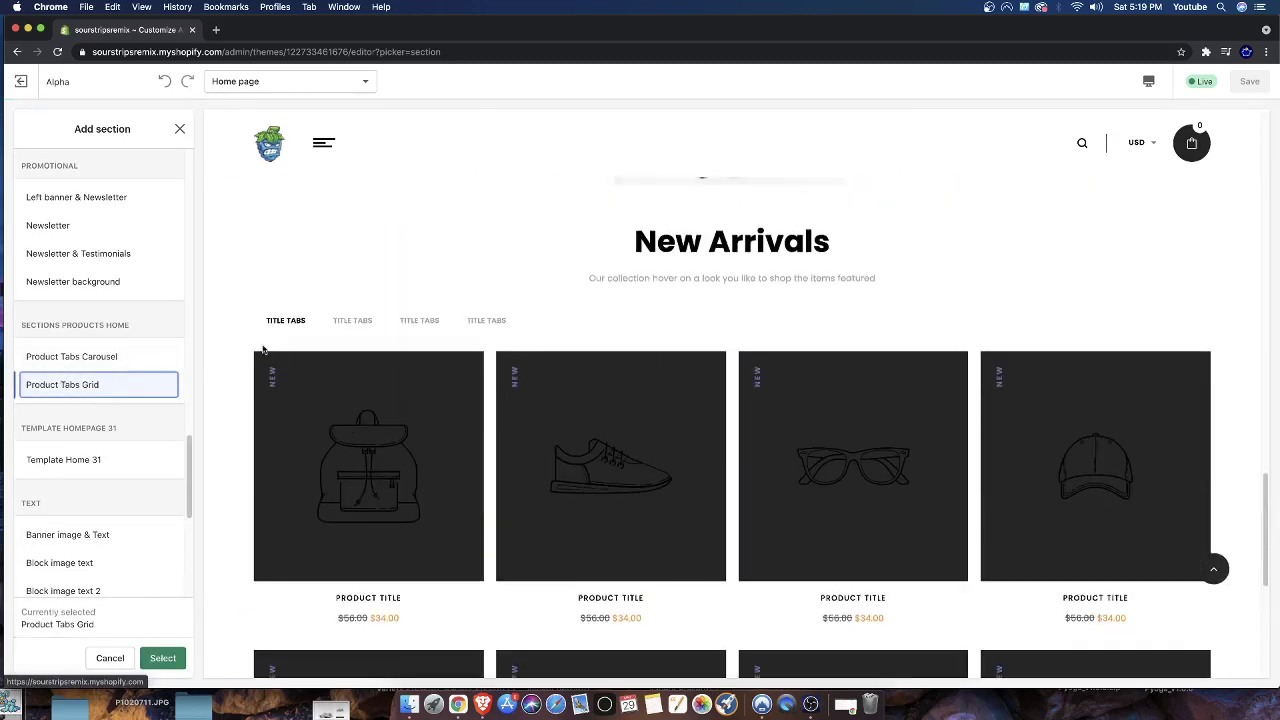
pyautogui.click(155, 659)
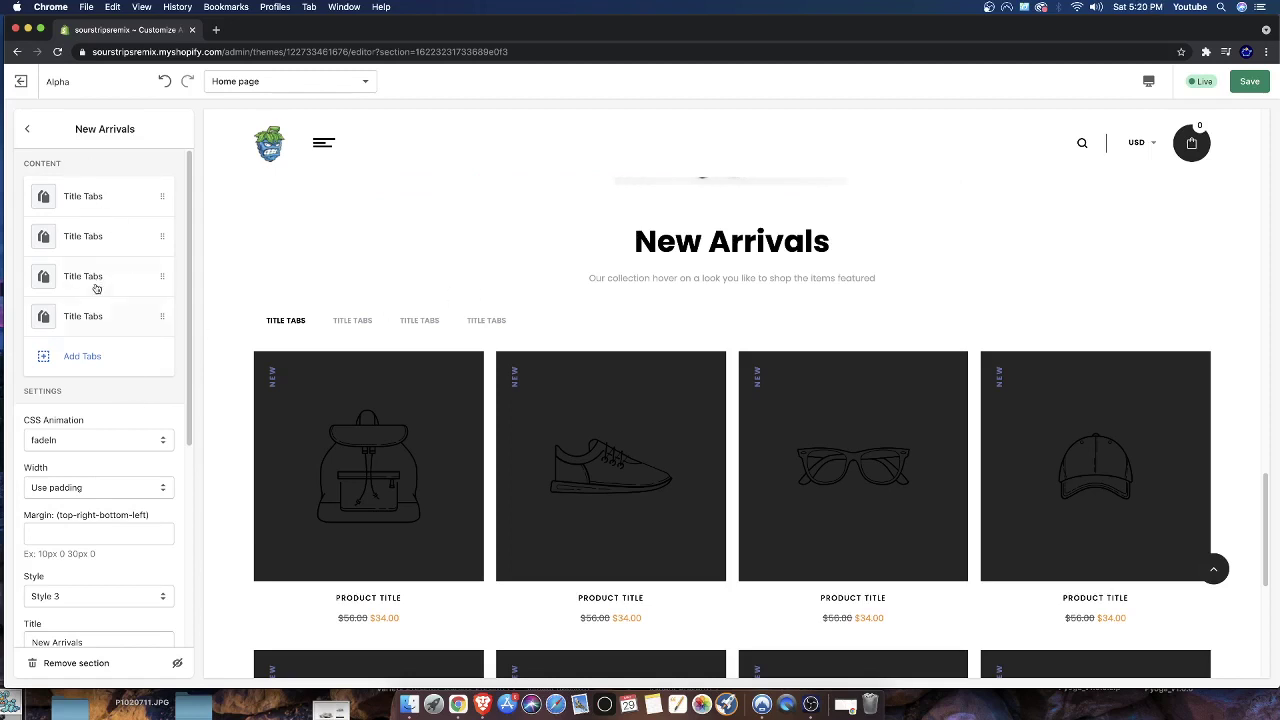
pyautogui.click(104, 317)
pyautogui.click(72, 664)
pyautogui.click(100, 279)
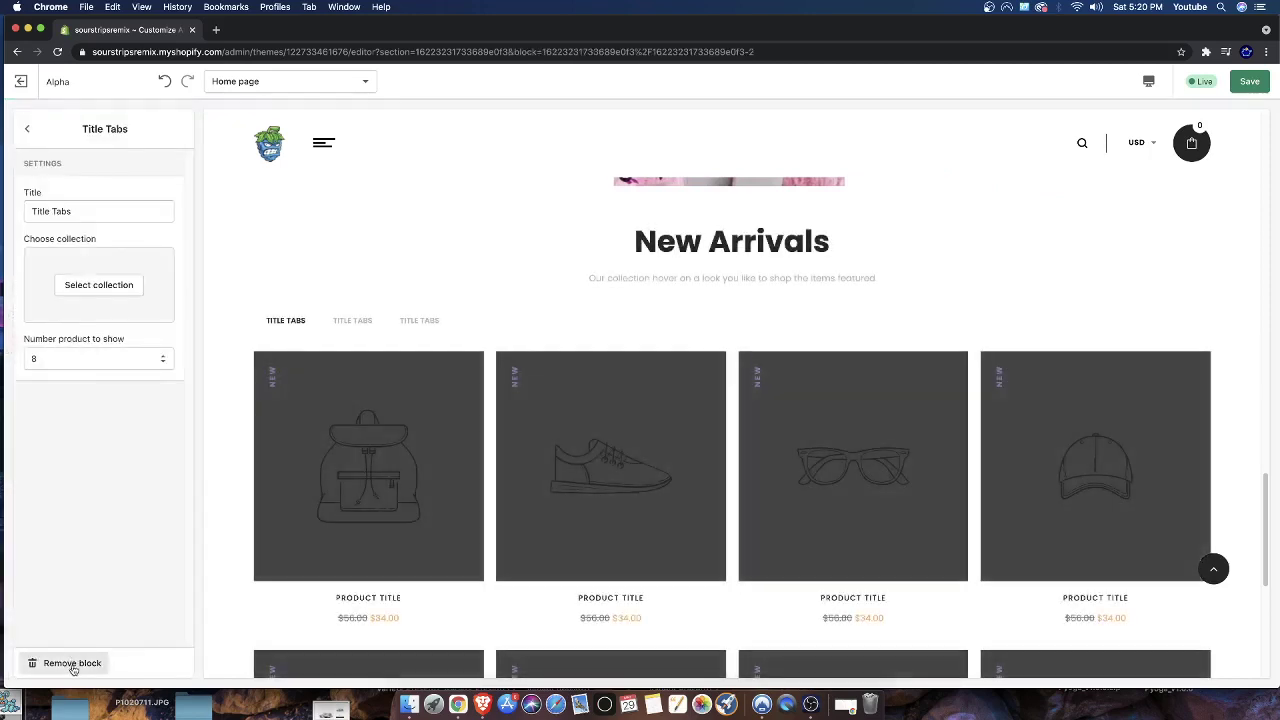
pyautogui.click(72, 664)
pyautogui.click(100, 274)
pyautogui.click(65, 663)
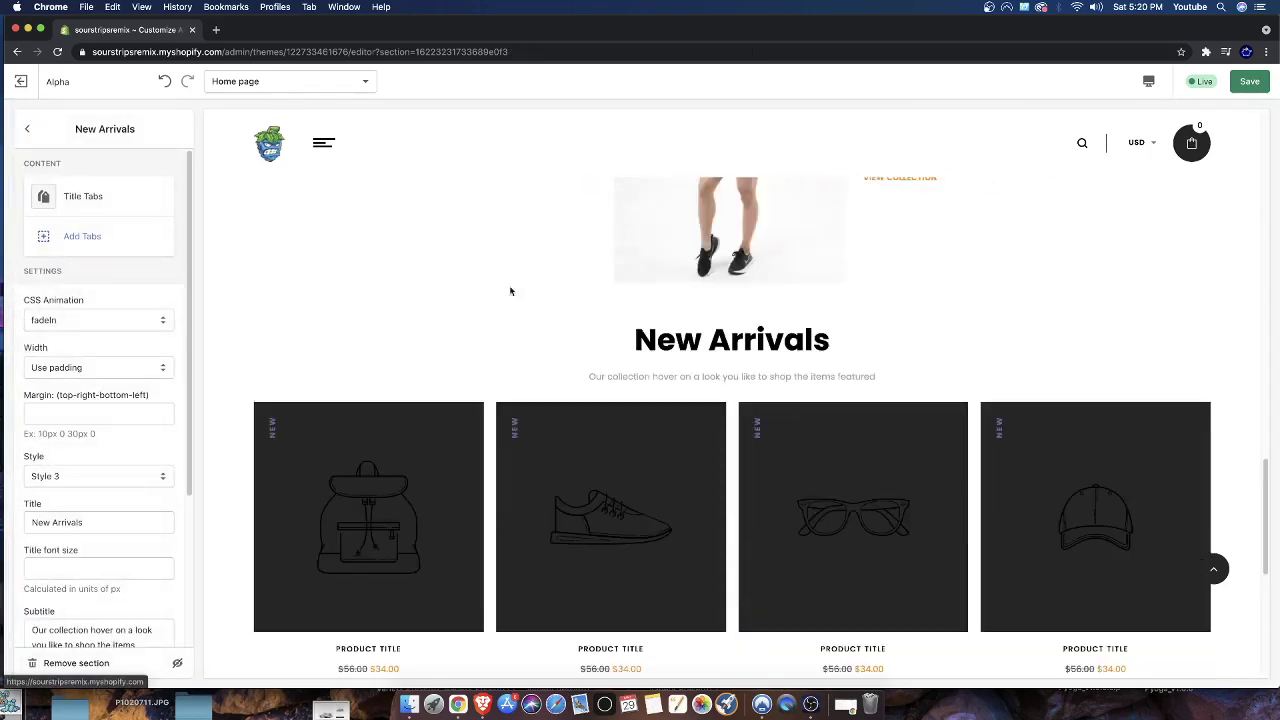
pyautogui.scroll(-3, 493, 379)
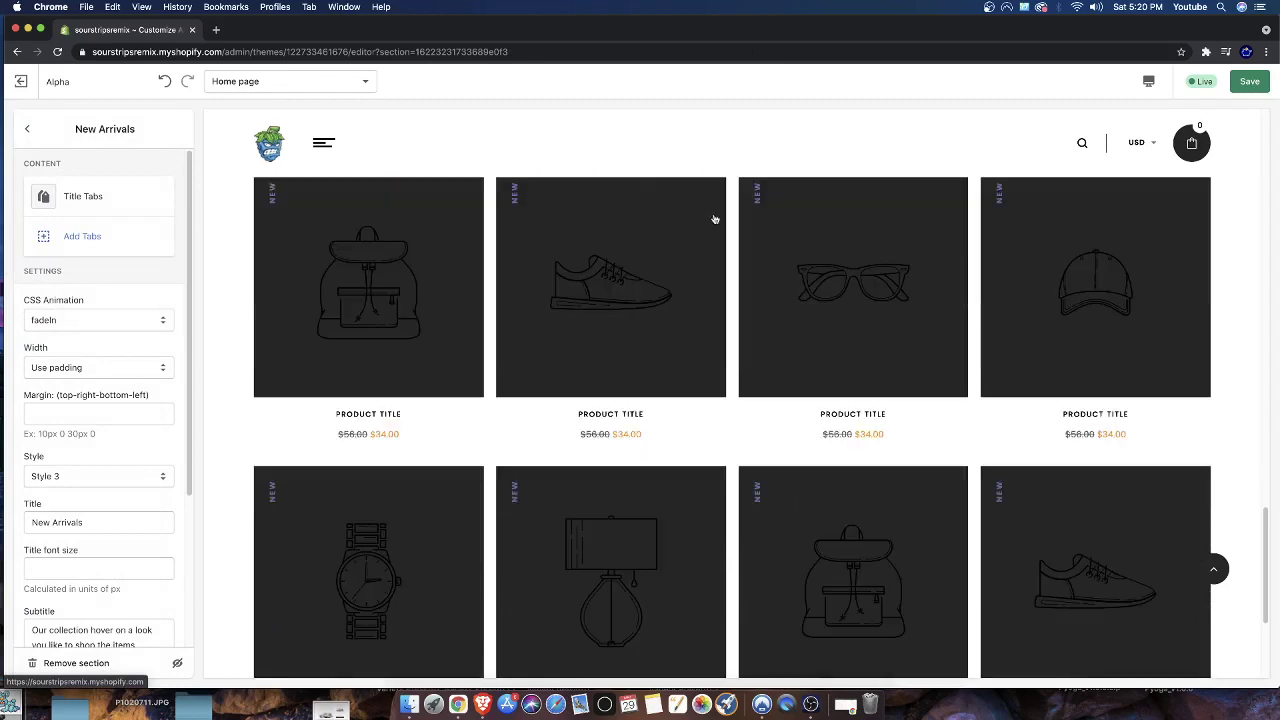
# Step: Browse wolfofshopify.com in a new tab to the Wolf of Shopify Theme page, then return to Shopify
pyautogui.click(217, 33)
pyautogui.write('wolfofshopify.com')
pyautogui.press('Return')
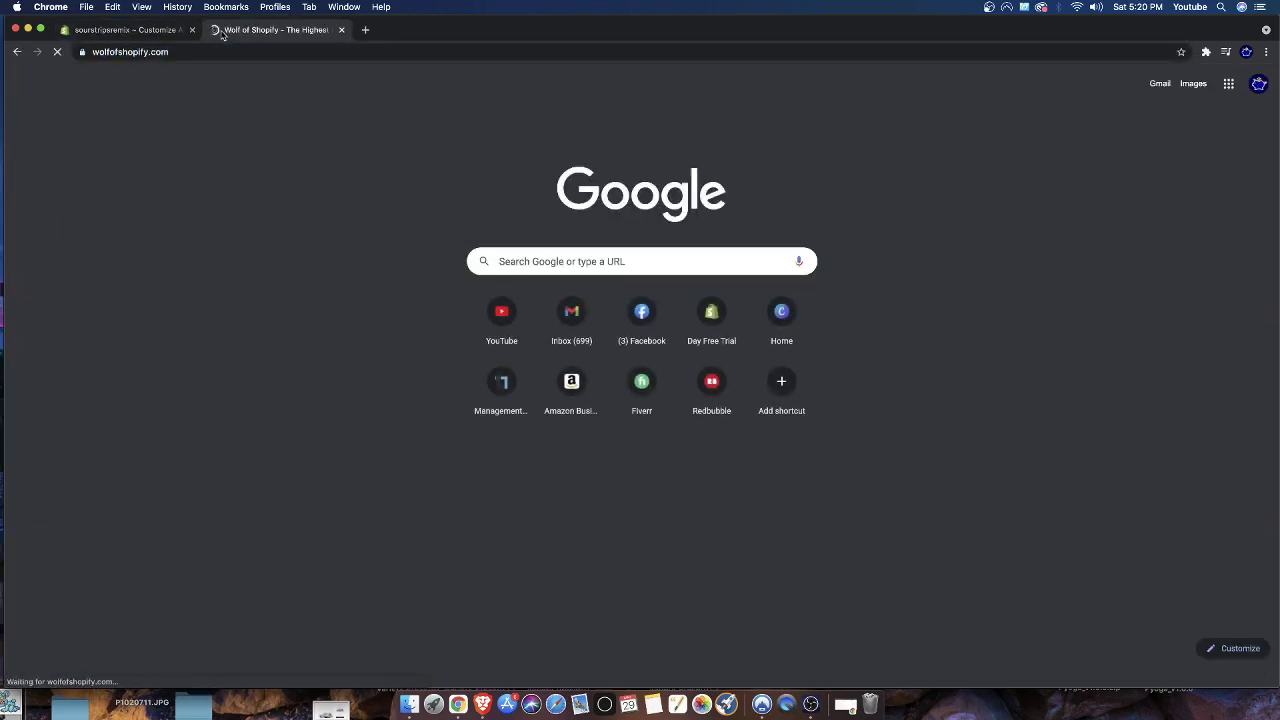
pyautogui.click(636, 142)
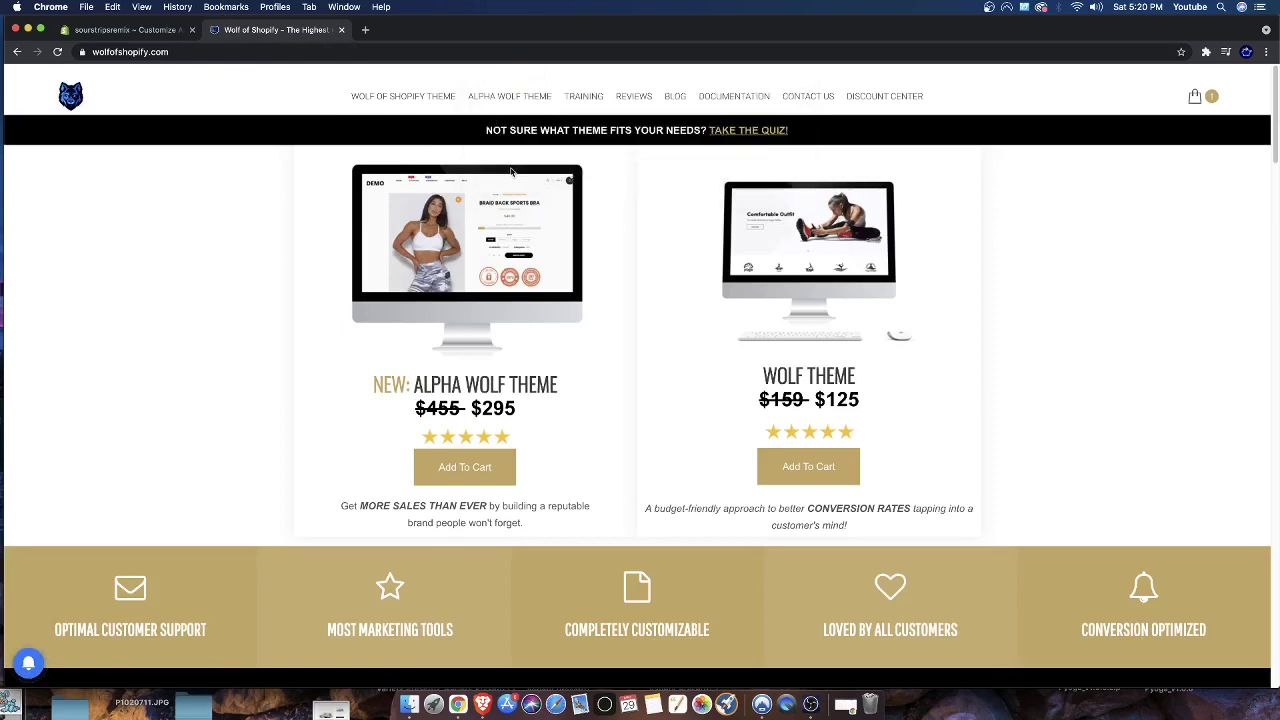
pyautogui.click(507, 102)
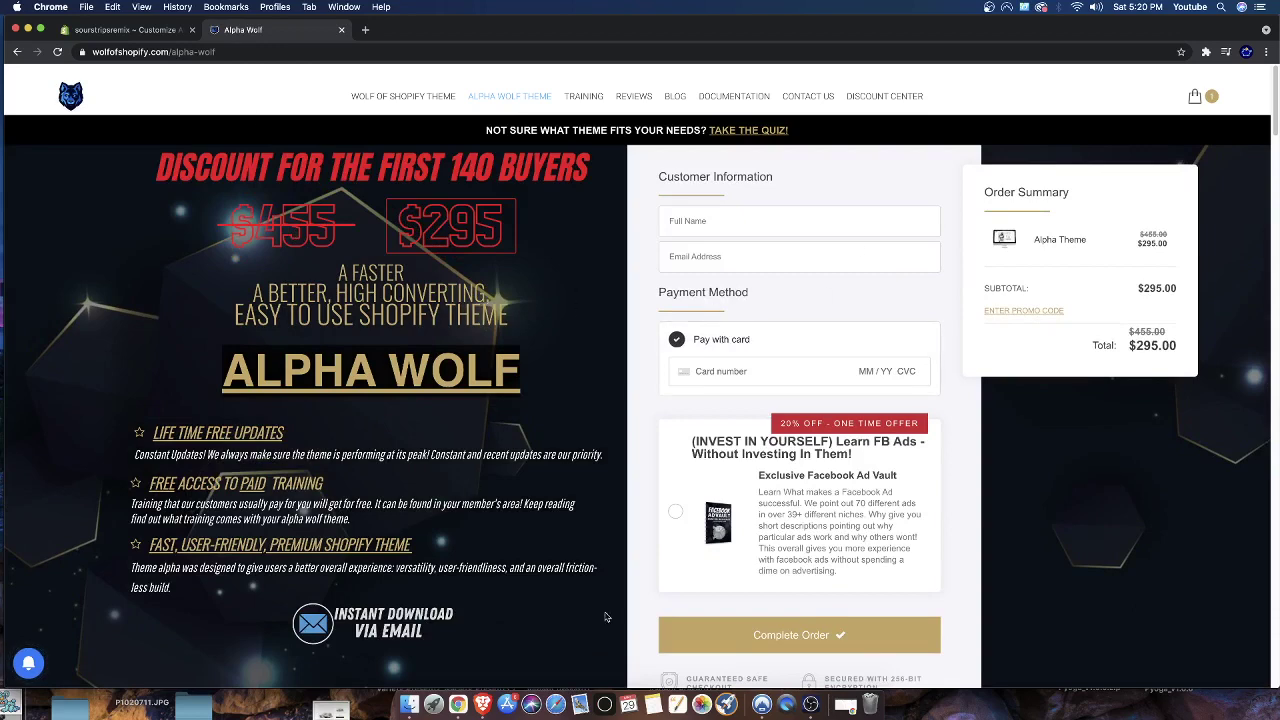
pyautogui.click(405, 97)
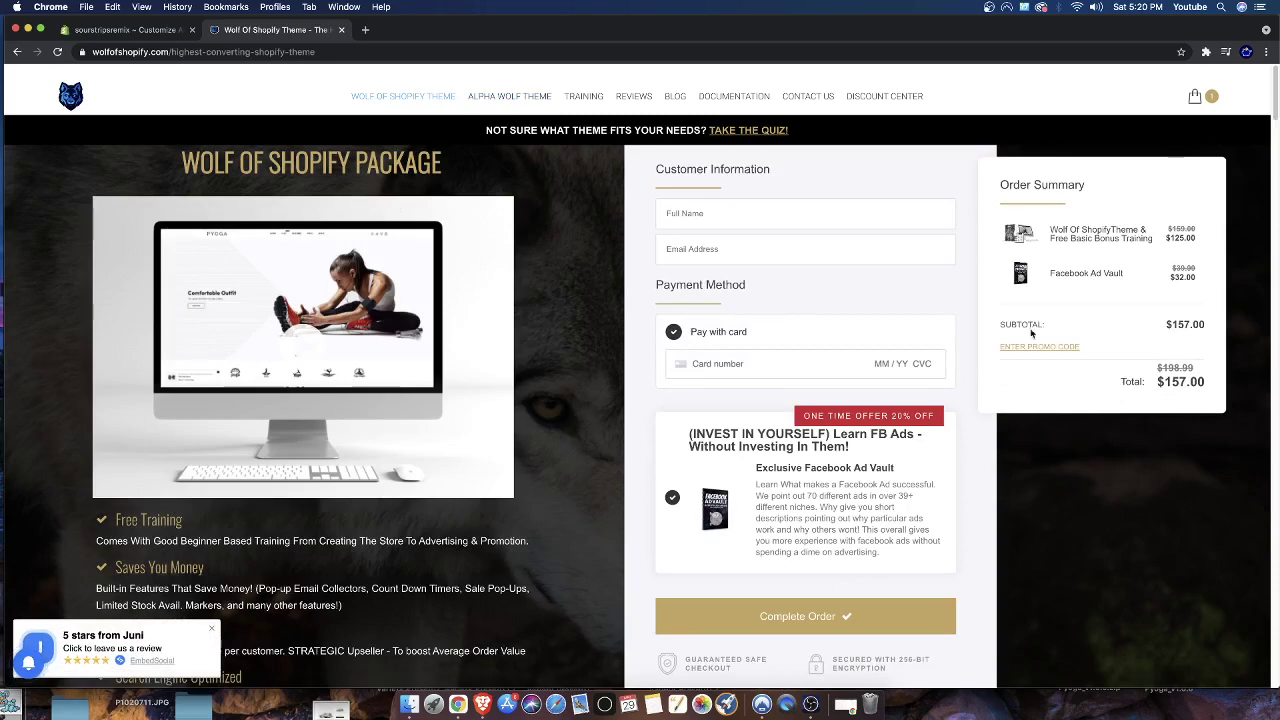
pyautogui.click(125, 30)
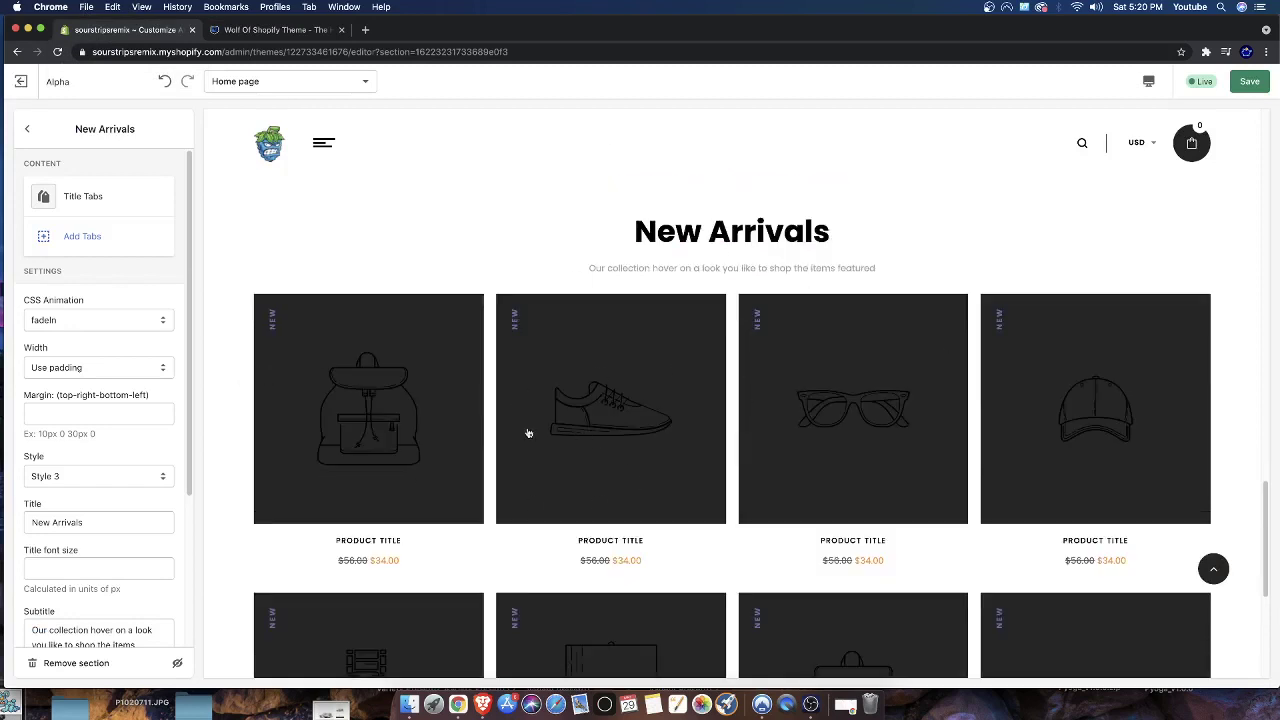
# Step: Set the Title Tabs block's collection to Home page
pyautogui.click(76, 200)
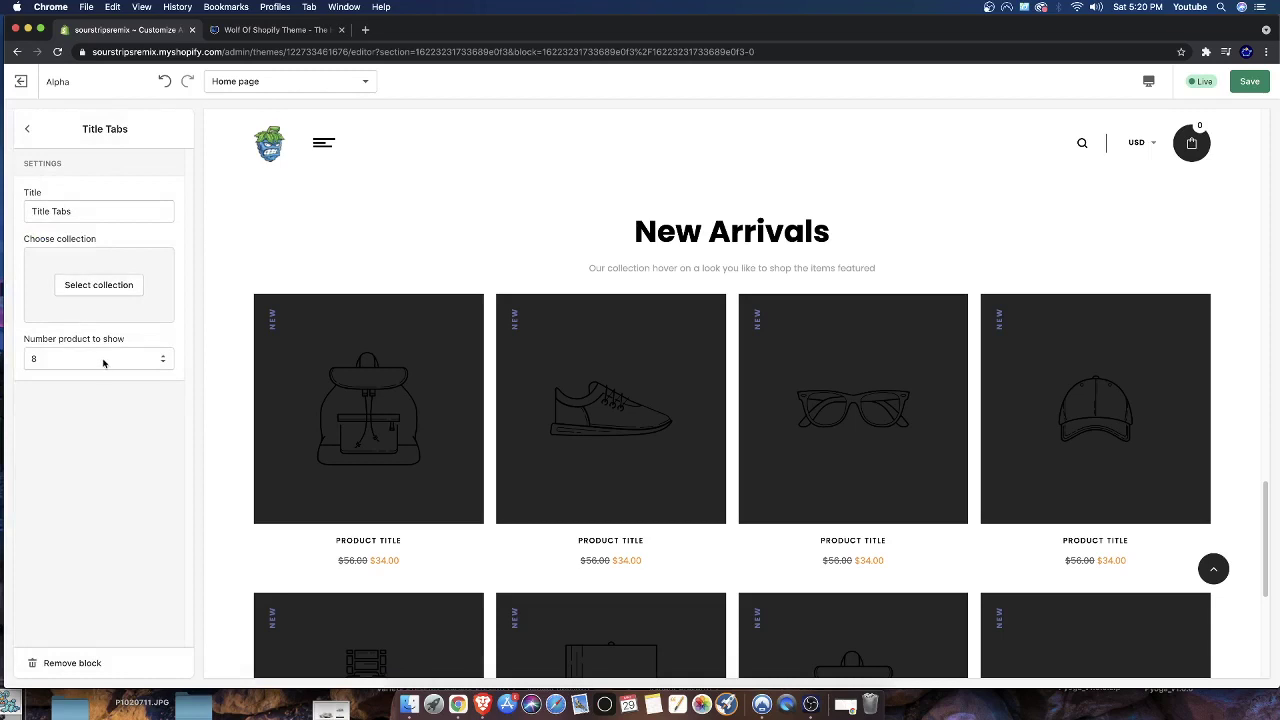
pyautogui.click(96, 285)
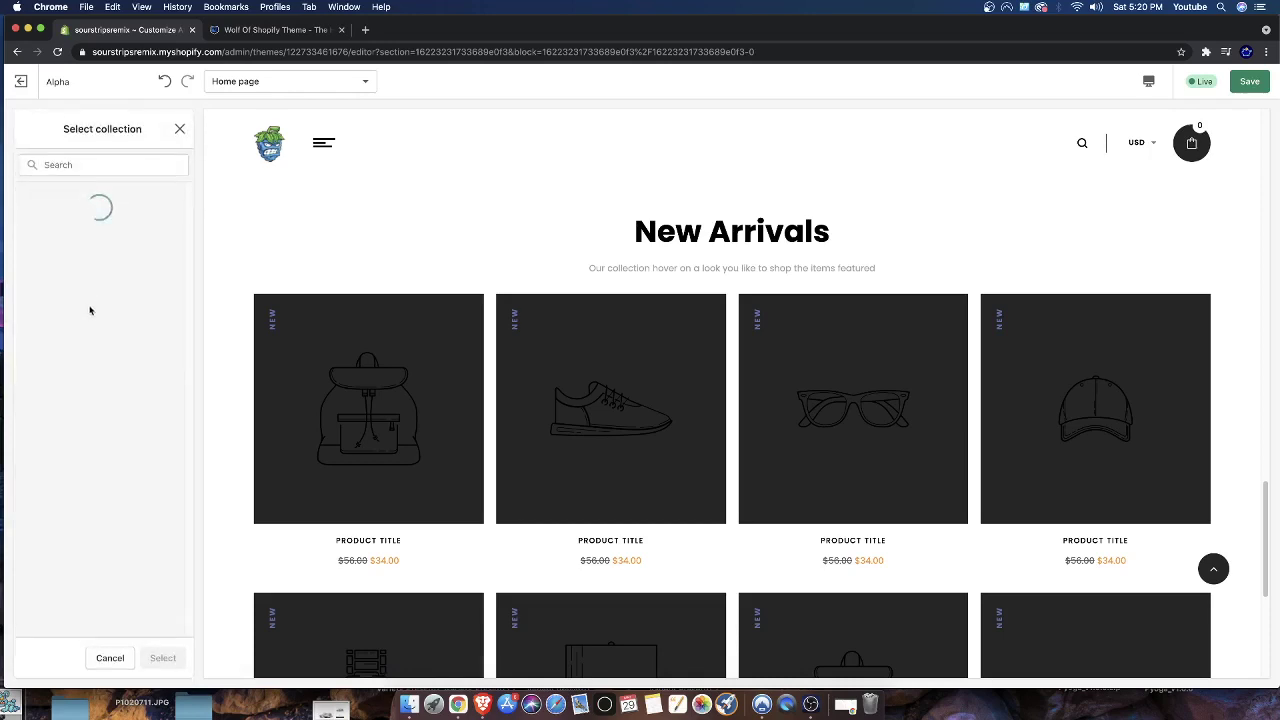
pyautogui.click(86, 353)
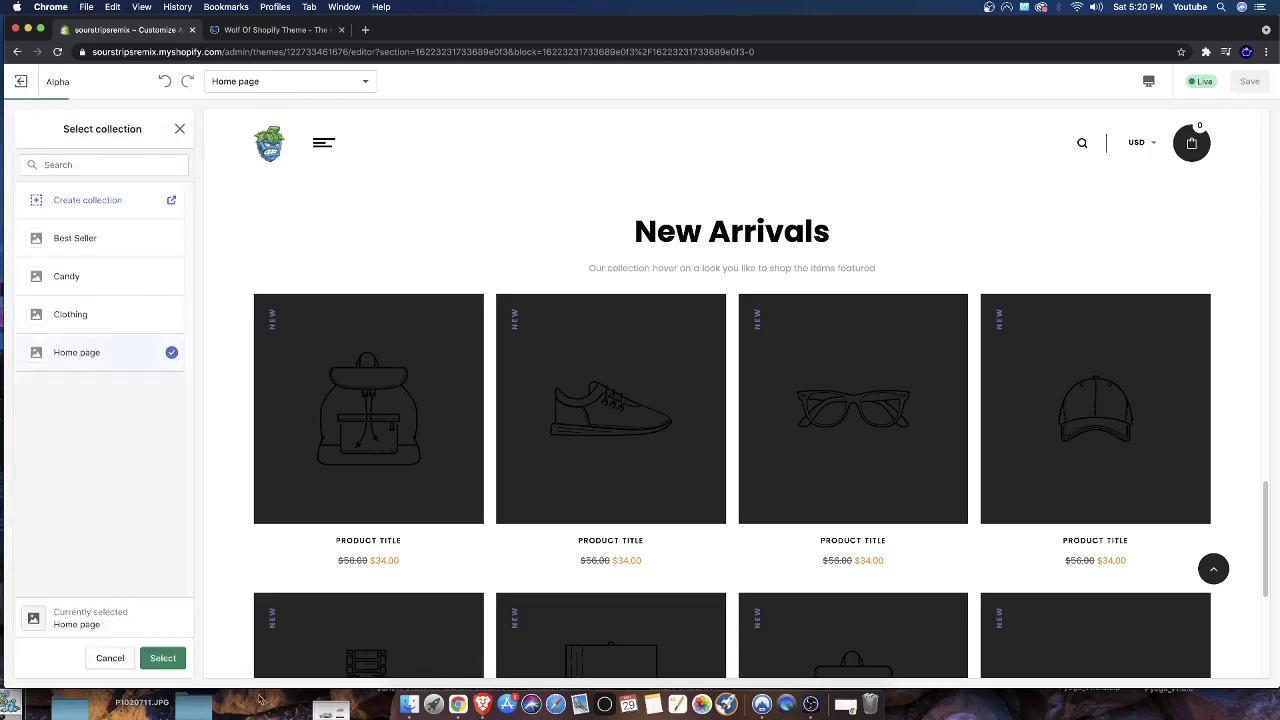
pyautogui.click(163, 658)
pyautogui.scroll(-3, 443, 272)
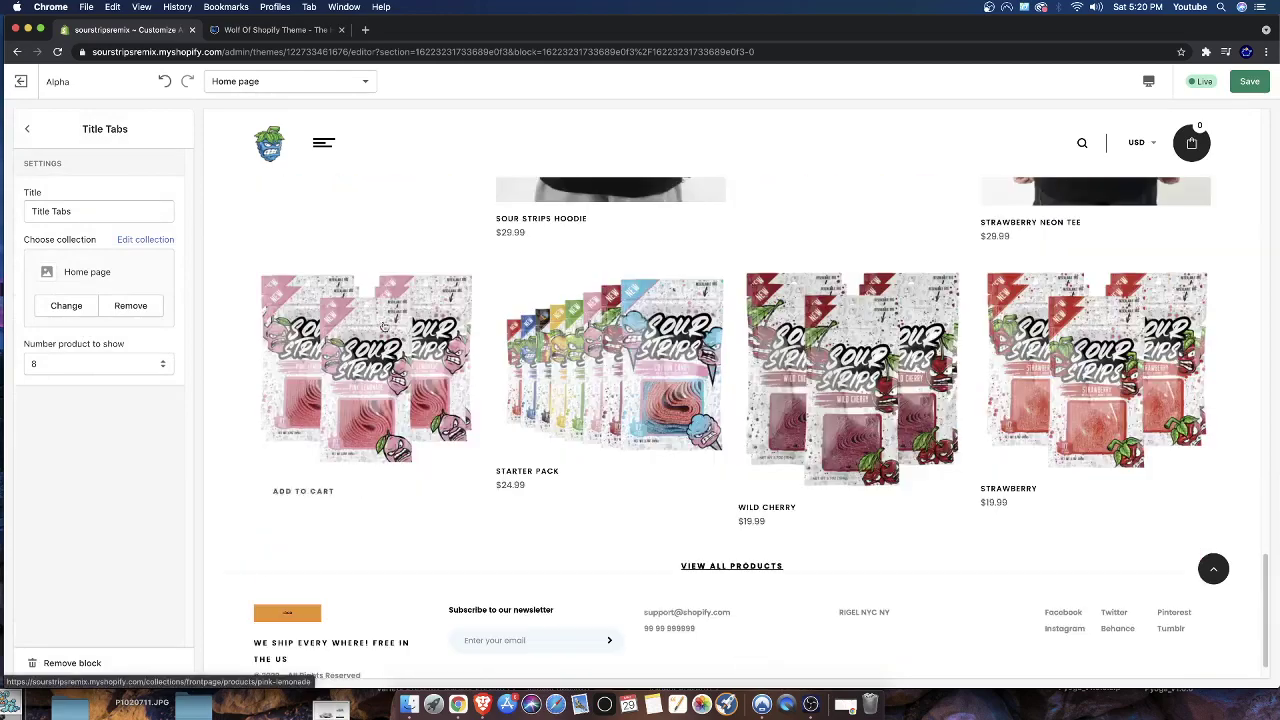
pyautogui.scroll(4, 577, 358)
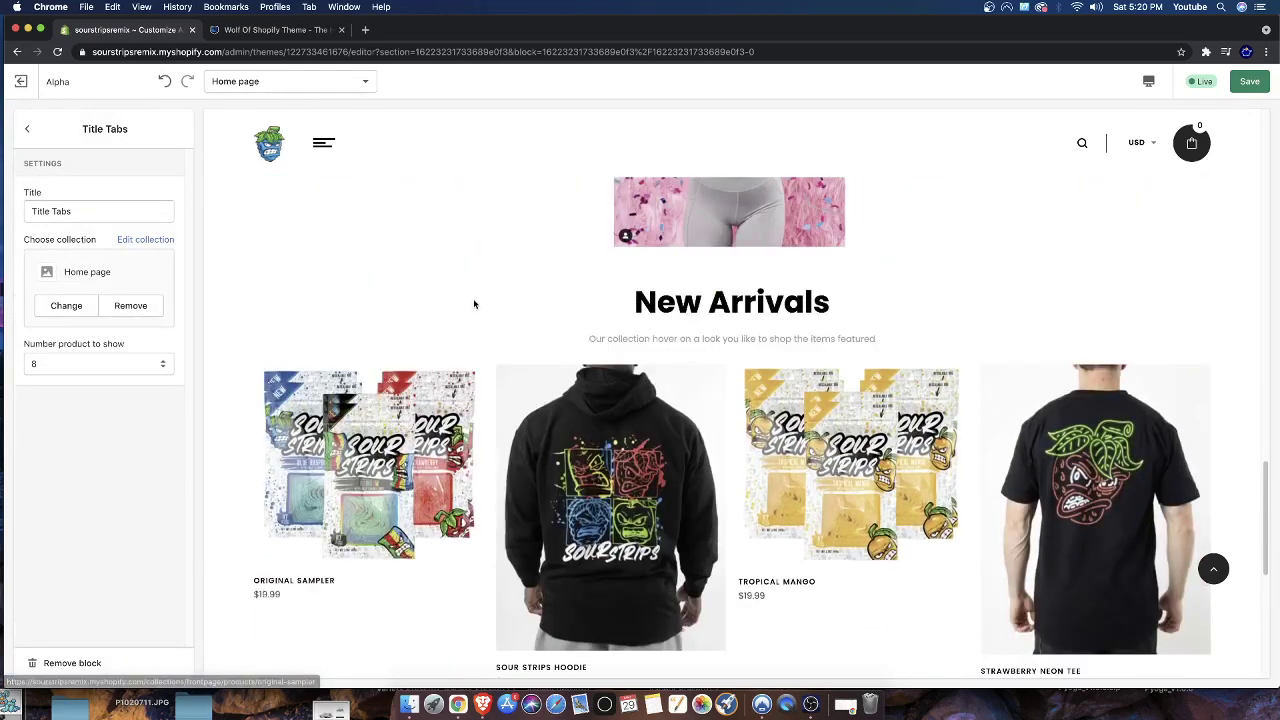
pyautogui.scroll(-2, 468, 300)
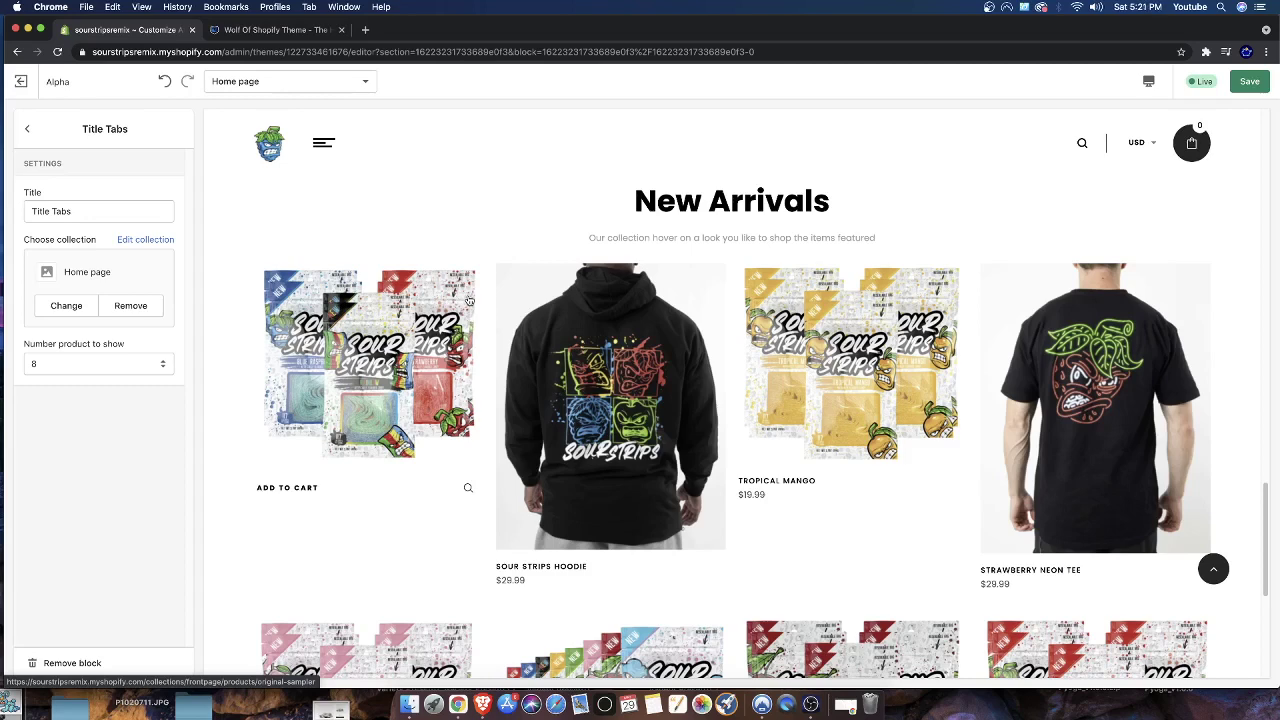
# Step: Save the home page theme changes
pyautogui.click(1263, 85)
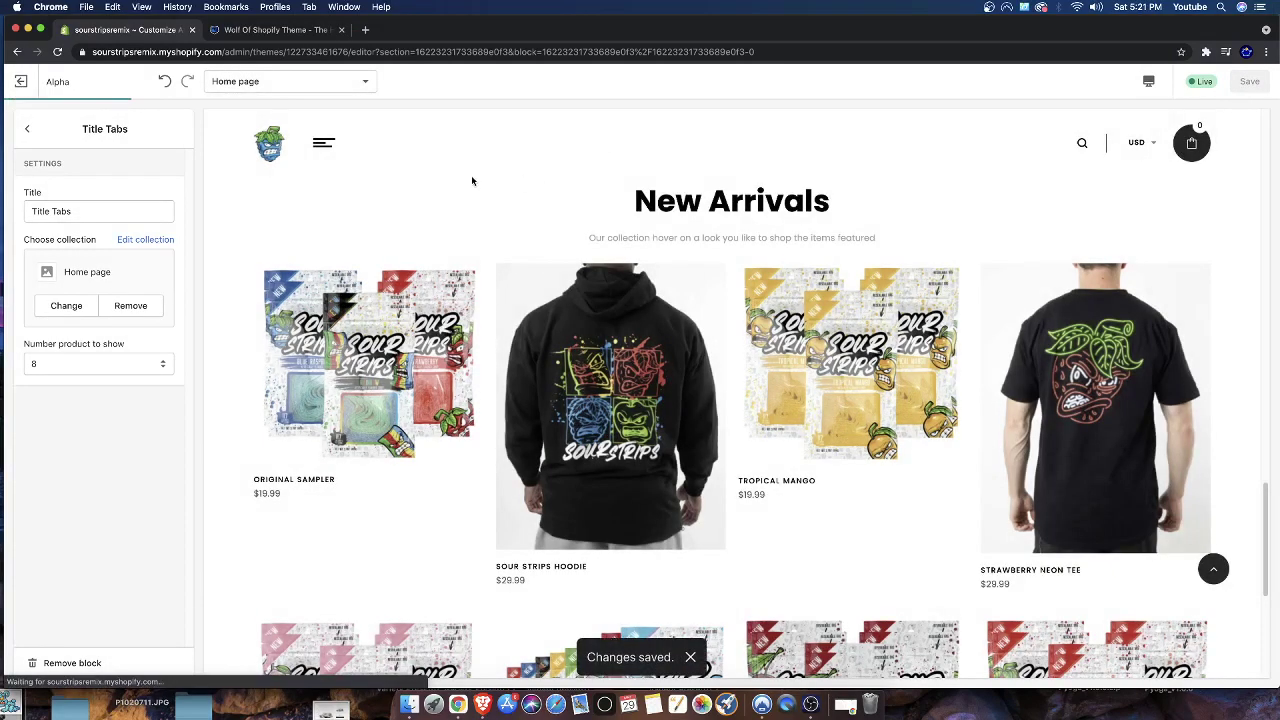
pyautogui.scroll(-10, 570, 172)
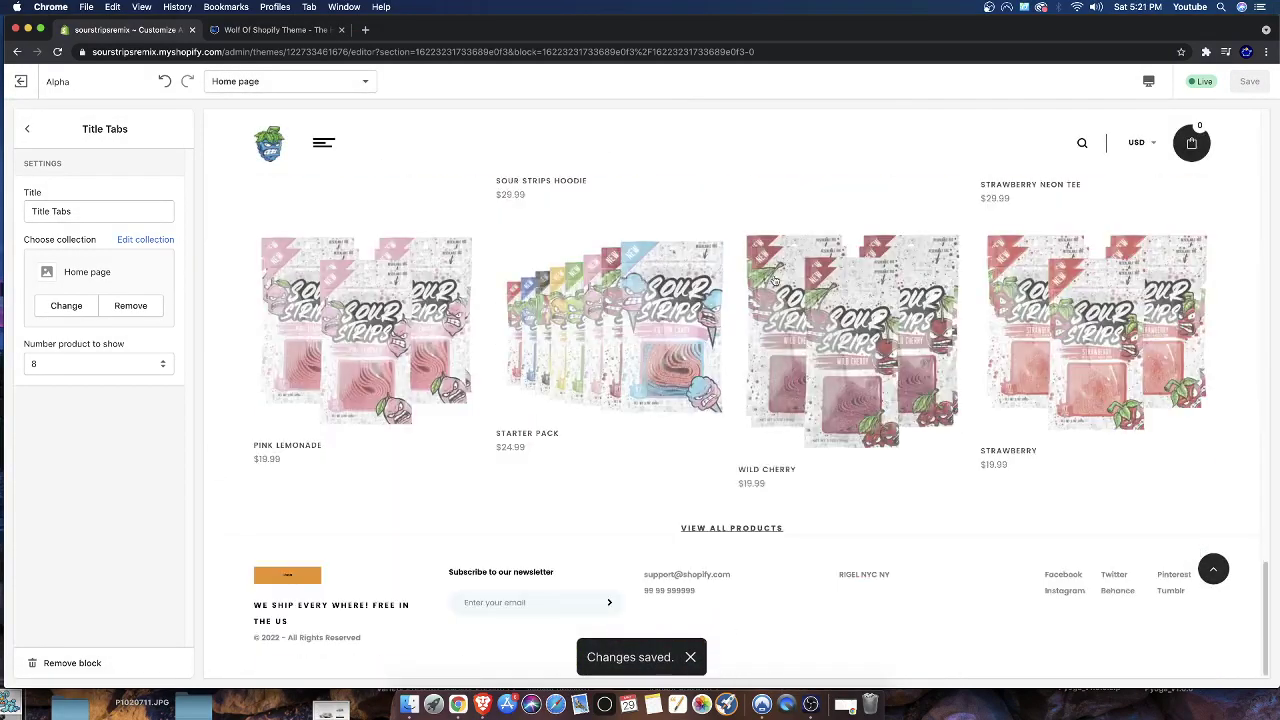
pyautogui.scroll(3, 279, 234)
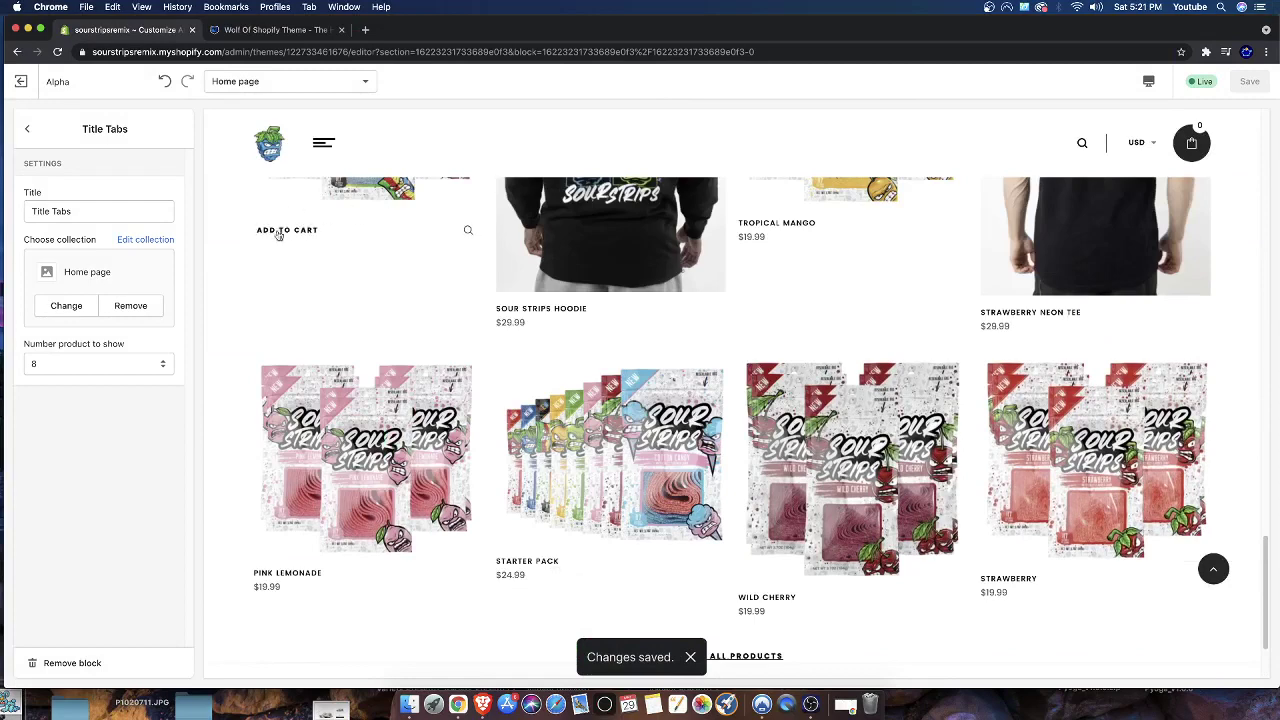
# Step: Exit the theme editor and go to Products > Collections in the admin
pyautogui.click(21, 81)
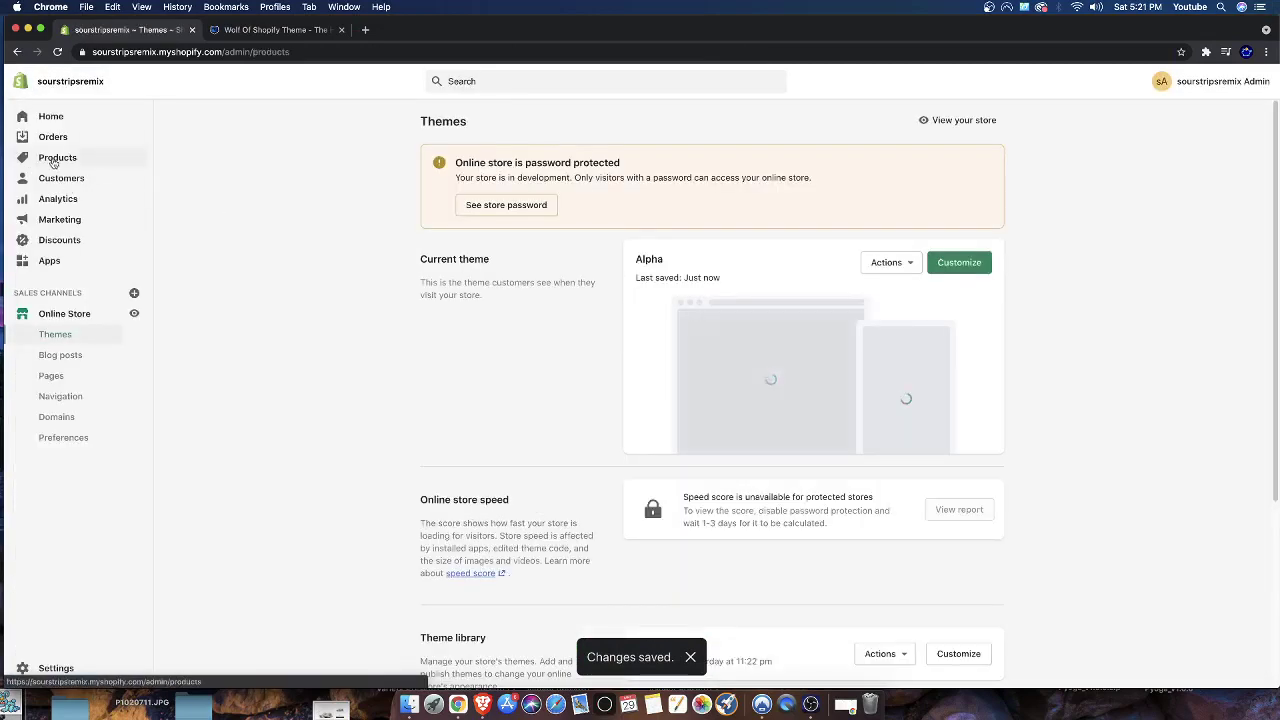
pyautogui.click(50, 158)
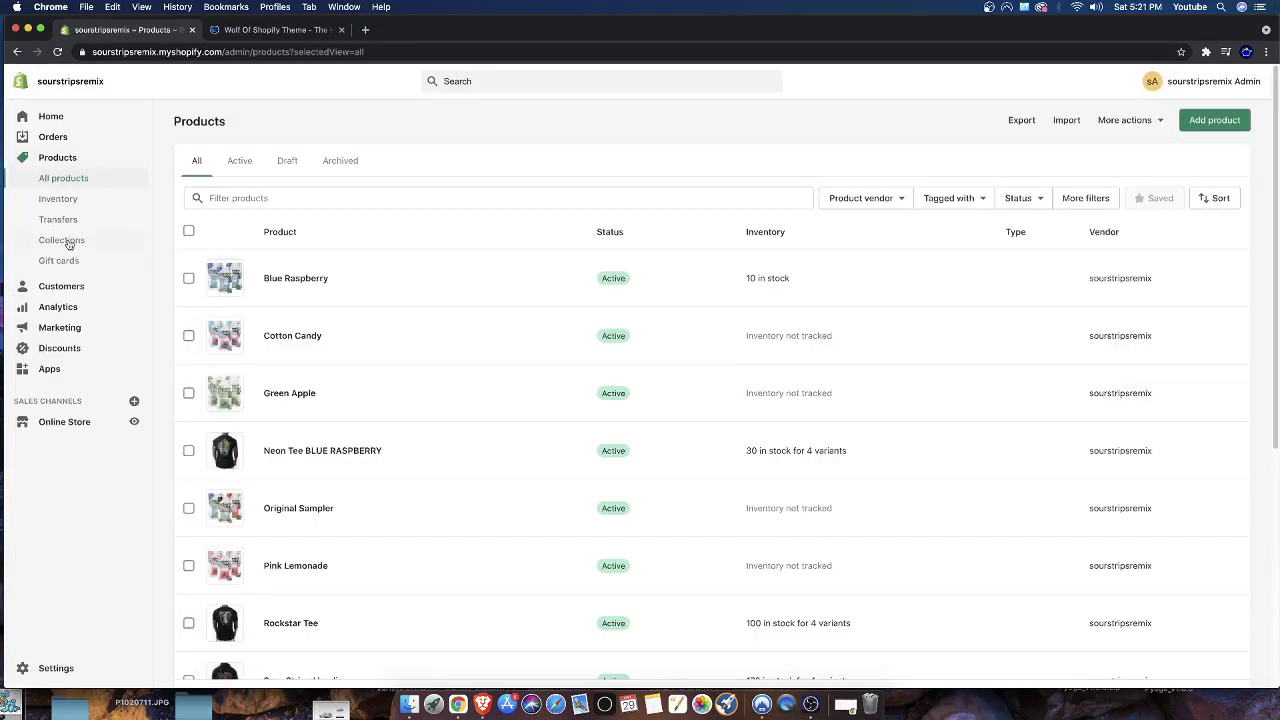
pyautogui.click(95, 239)
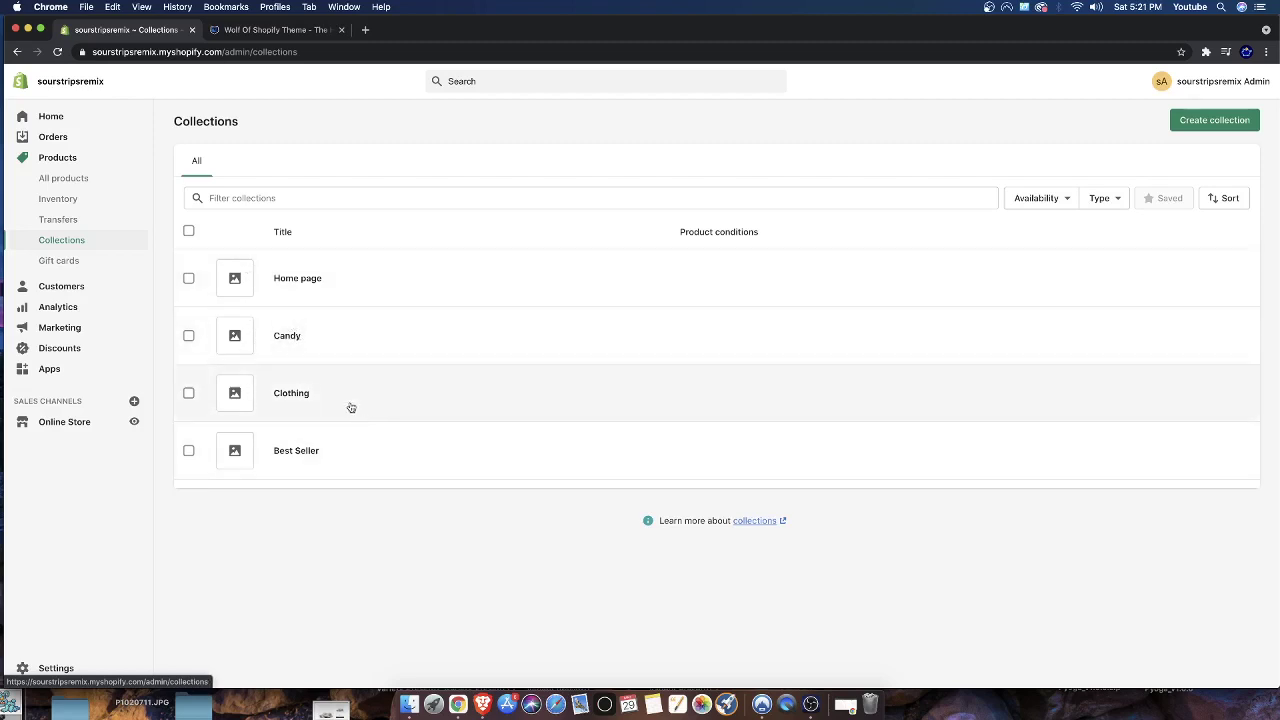
# Step: Go to Online Store and open the Alpha theme in the editor
pyautogui.click(66, 422)
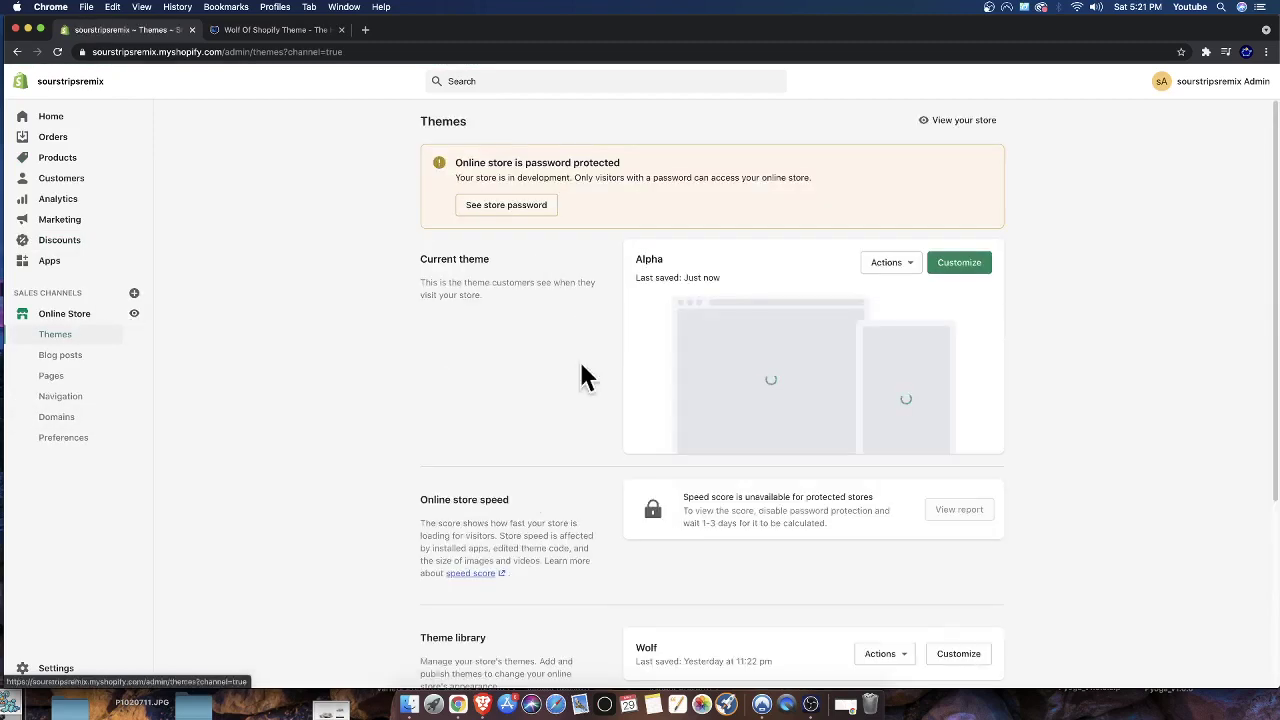
pyautogui.click(942, 265)
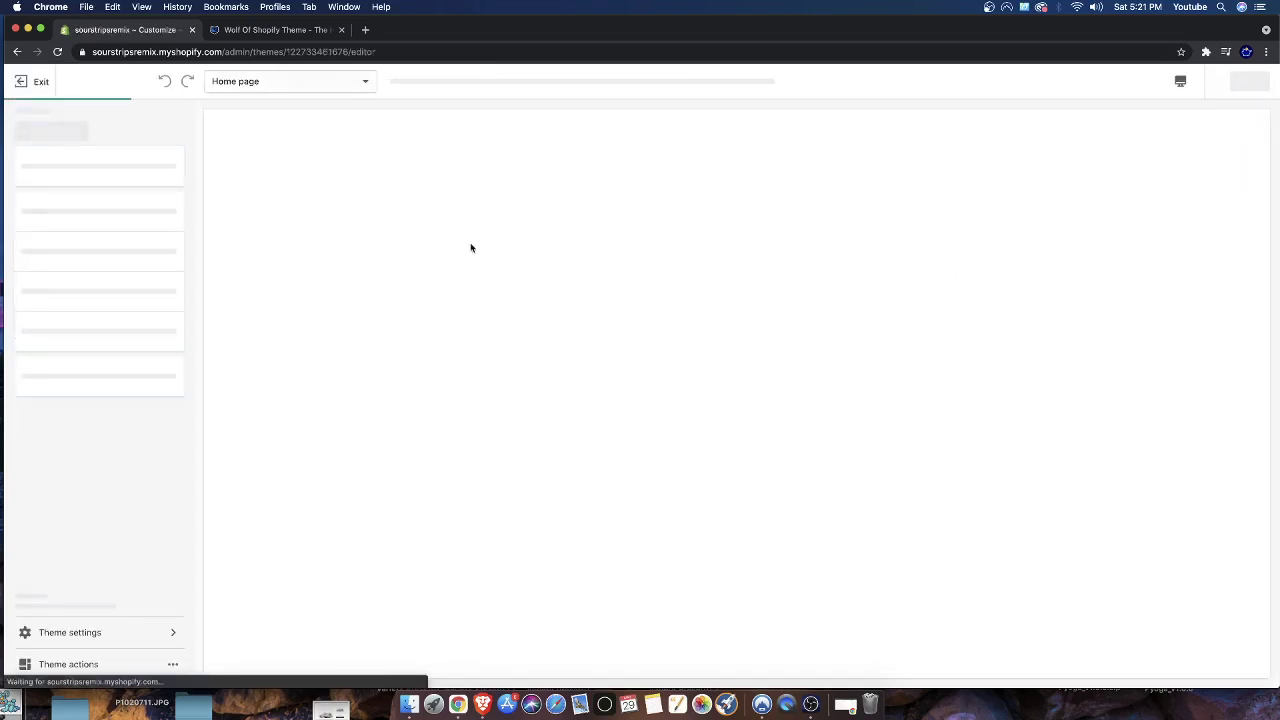
pyautogui.scroll(-5, 685, 355)
pyautogui.scroll(-15, 687, 353)
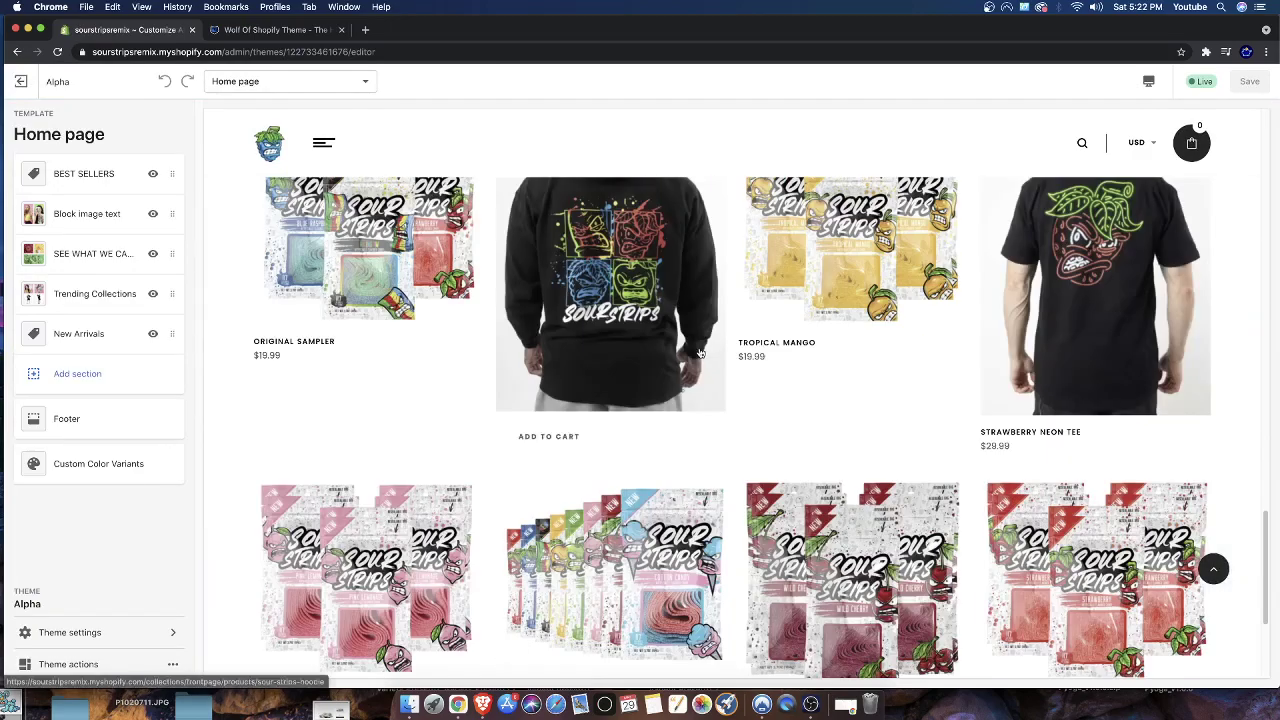
pyautogui.scroll(2, 700, 353)
pyautogui.scroll(-2, 740, 470)
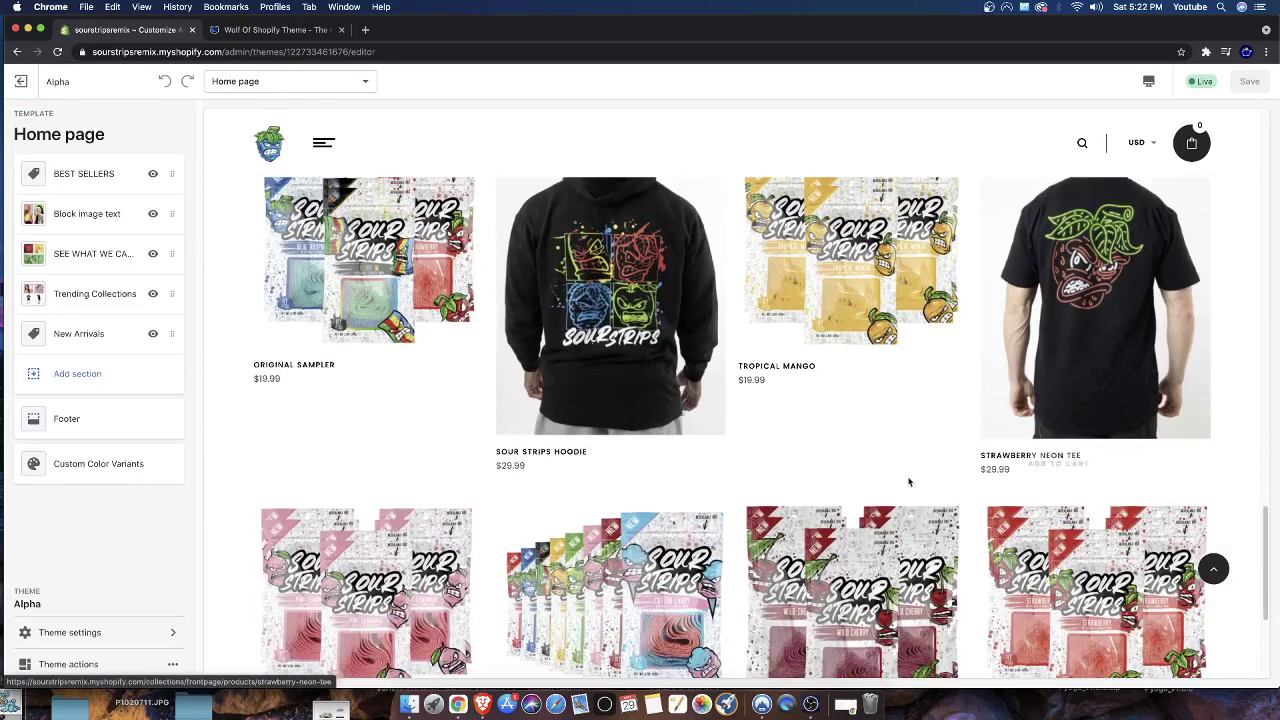
pyautogui.scroll(-4, 740, 472)
pyautogui.scroll(4, 738, 472)
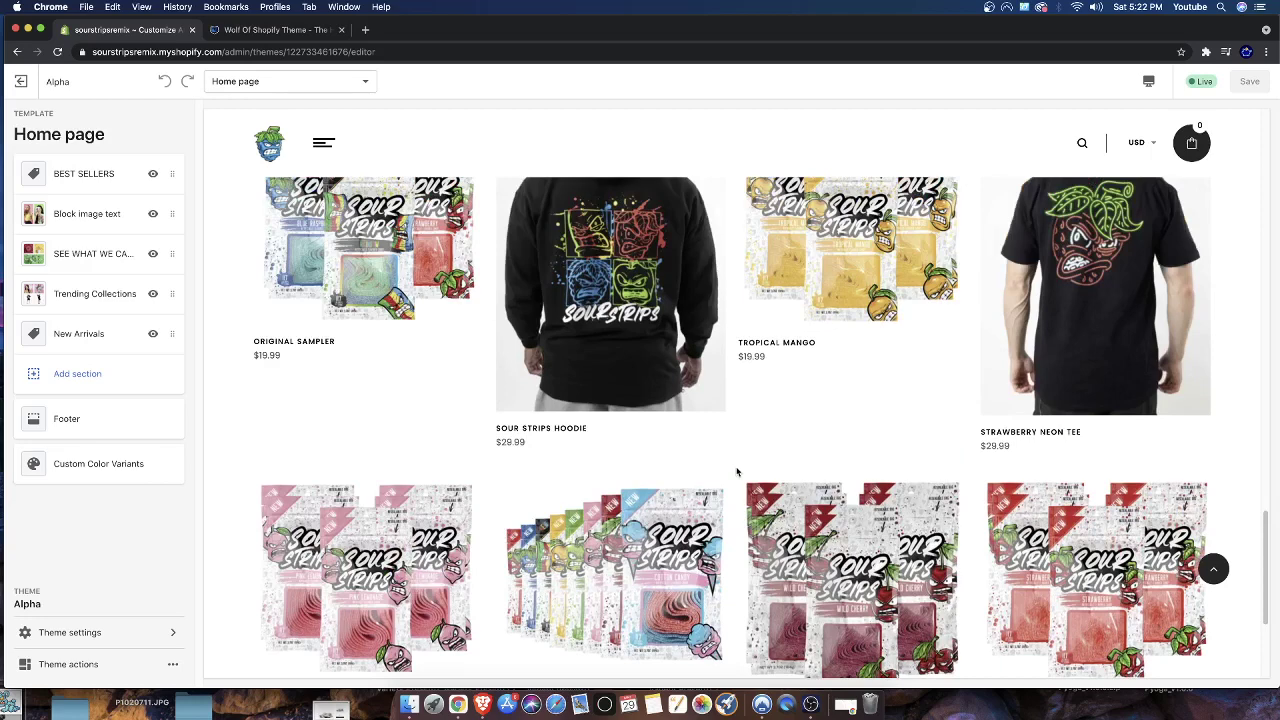
pyautogui.scroll(-2, 737, 472)
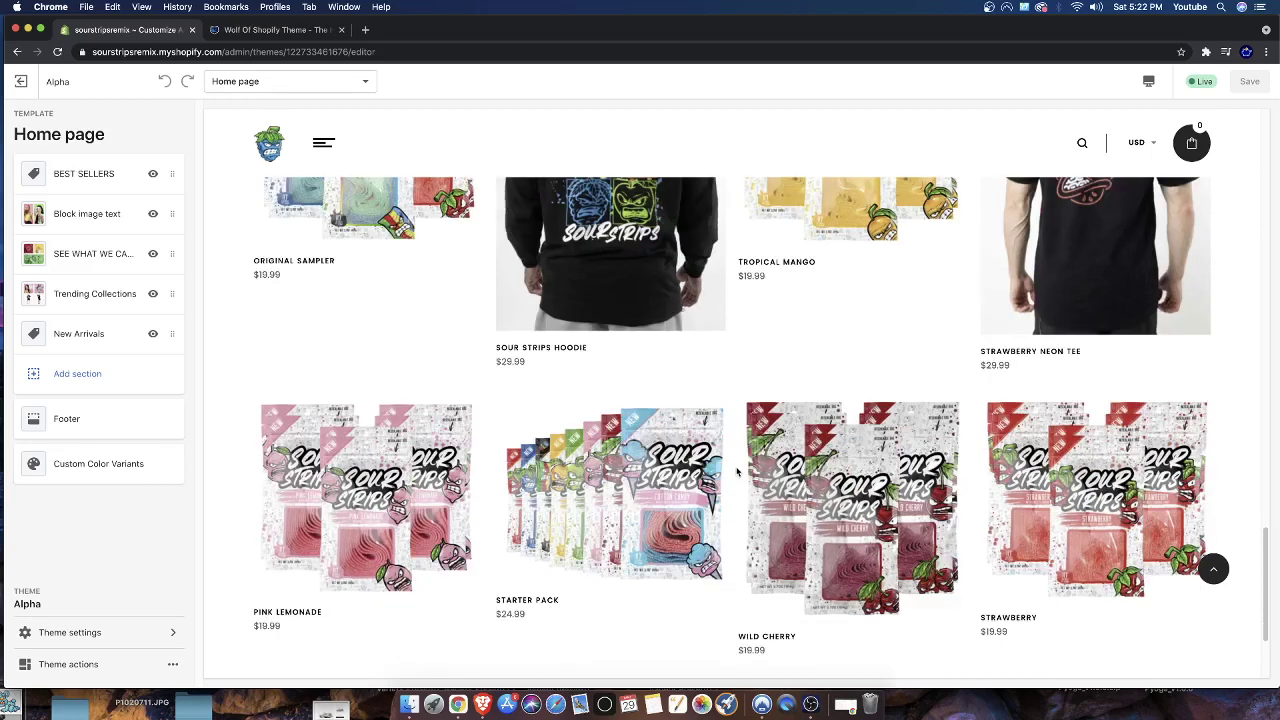
# Step: Open the New Arrivals section's settings and review its eight-product grid
pyautogui.click(80, 338)
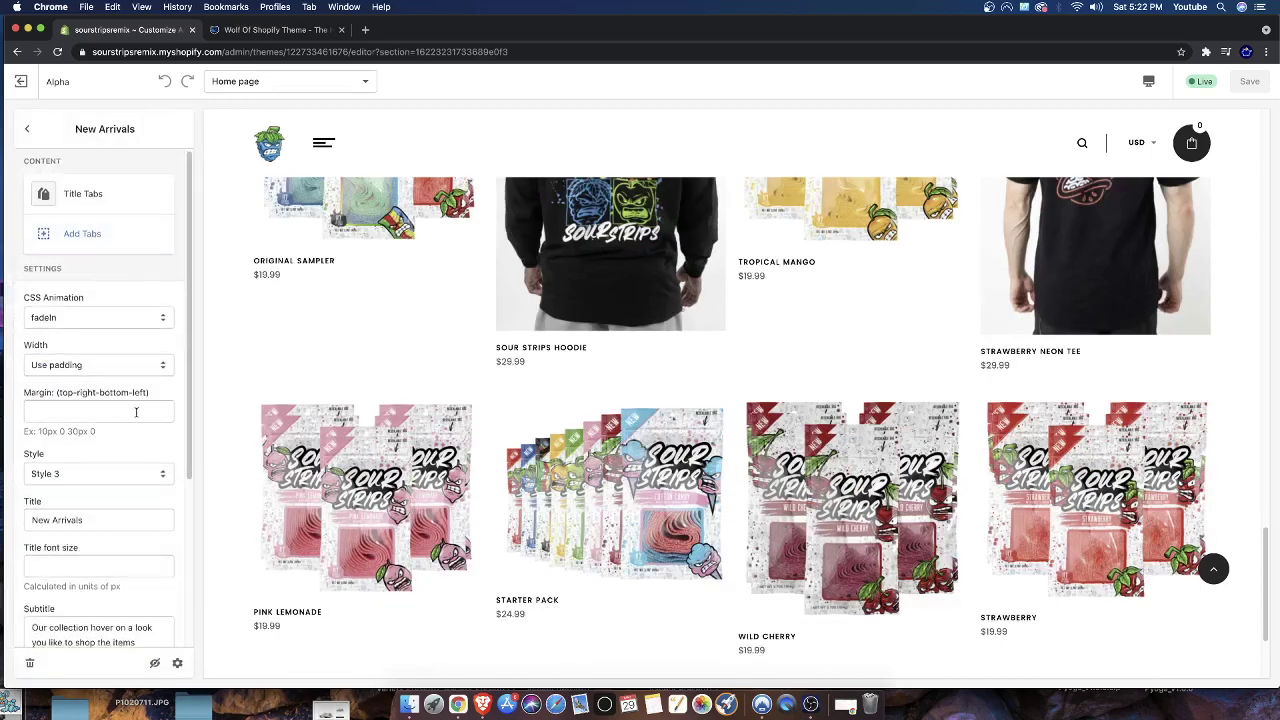
pyautogui.scroll(-2, 95, 404)
pyautogui.scroll(5, 399, 390)
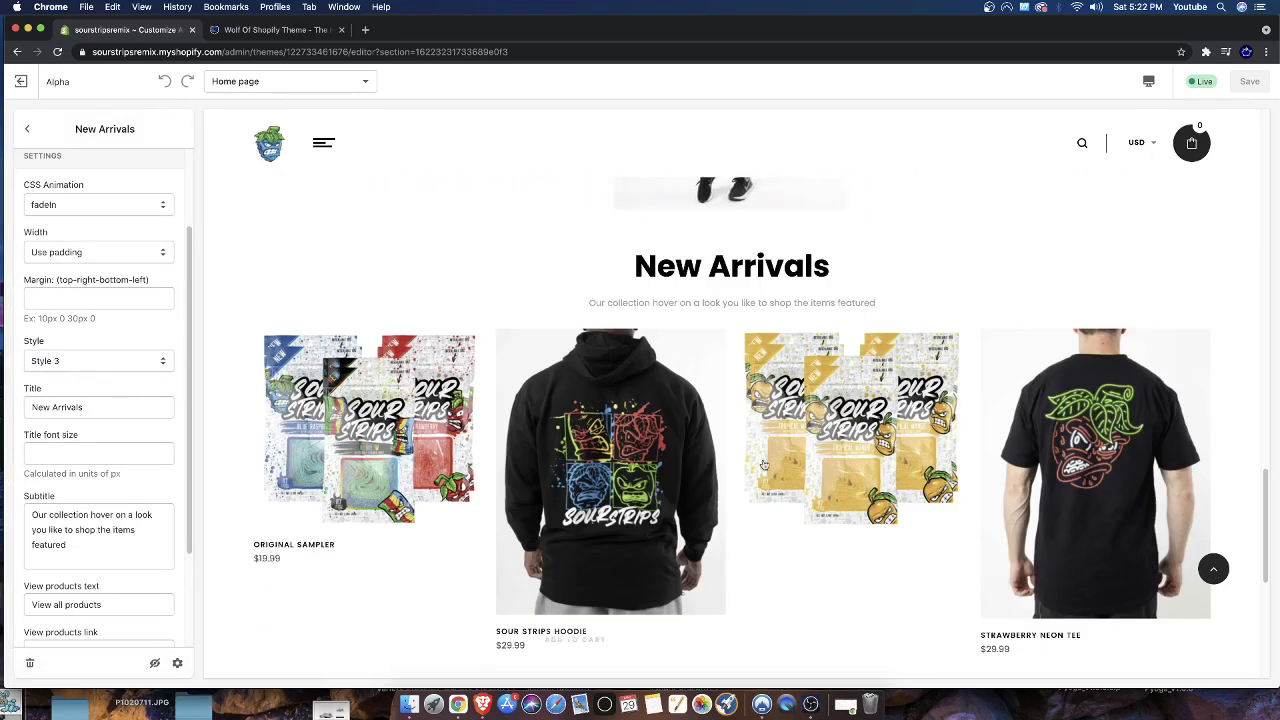
pyautogui.scroll(-5, 670, 415)
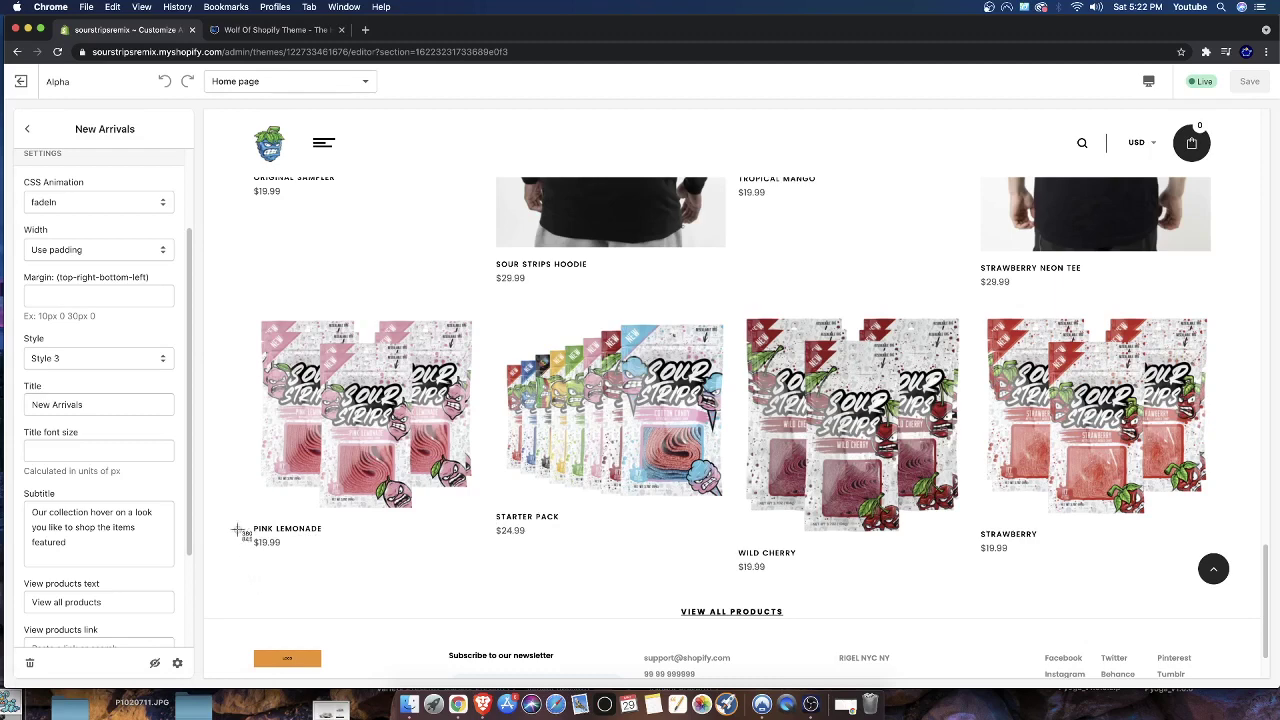
pyautogui.moveTo(228, 268); pyautogui.dragTo(500, 612)
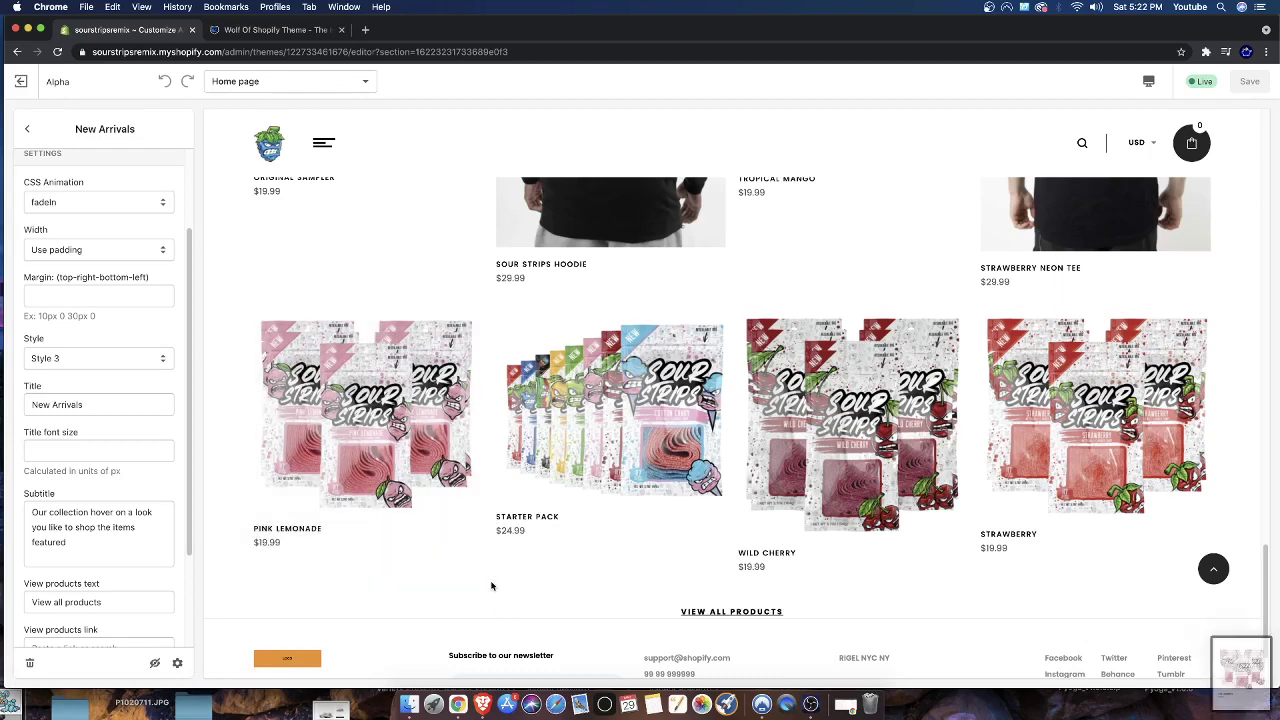
pyautogui.click(1250, 693)
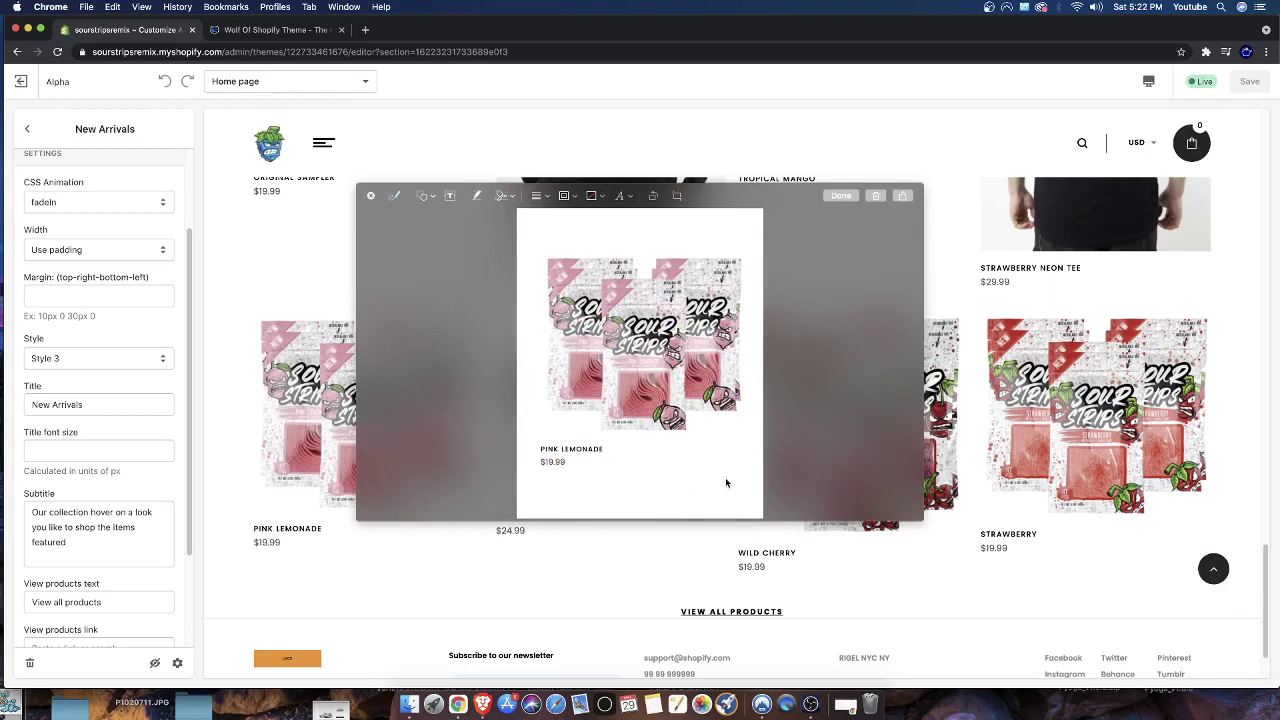
pyautogui.moveTo(693, 484)
pyautogui.mouseDown()
pyautogui.moveTo(643, 451)
pyautogui.moveTo(632, 483)
pyautogui.moveTo(578, 472)
pyautogui.moveTo(562, 487)
pyautogui.mouseUp()
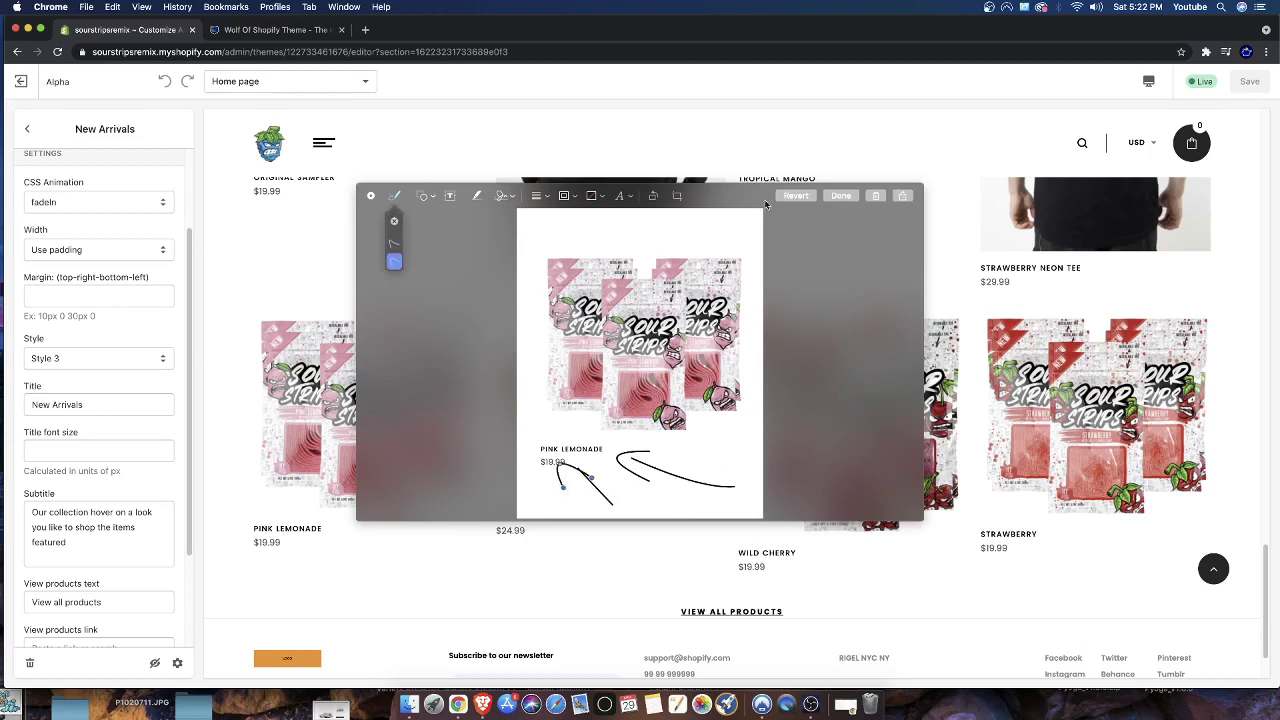
pyautogui.moveTo(751, 217)
pyautogui.mouseDown()
pyautogui.moveTo(704, 300)
pyautogui.moveTo(735, 296)
pyautogui.mouseUp()
pyautogui.click(370, 197)
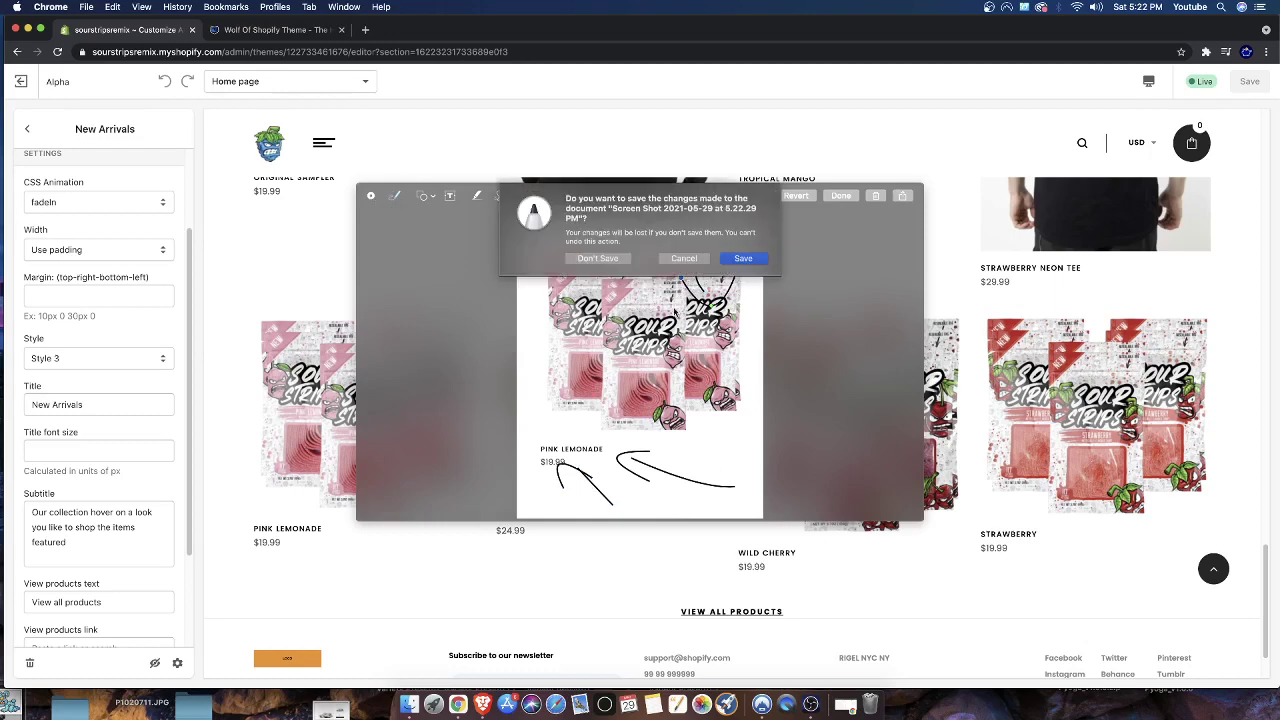
pyautogui.click(597, 258)
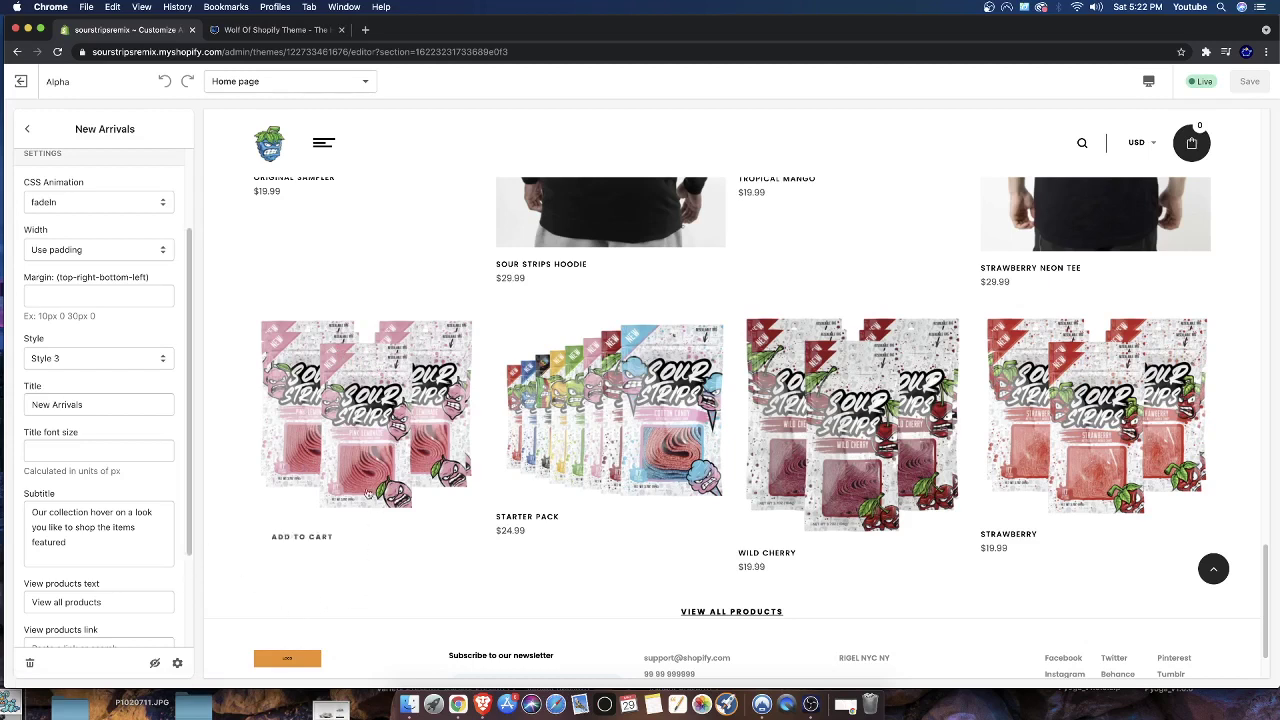
# Step: Try the Pink Lemonade quick view in the editor, then exit and open the live storefront
pyautogui.click(467, 542)
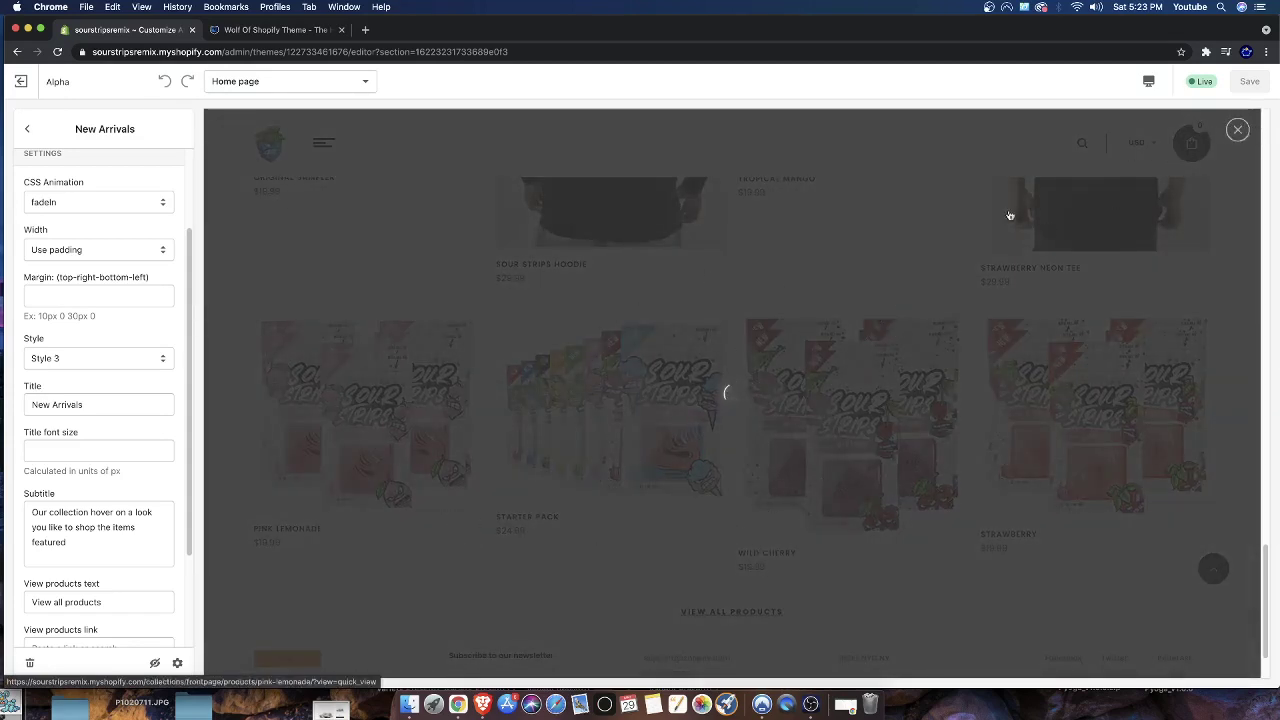
pyautogui.click(292, 580)
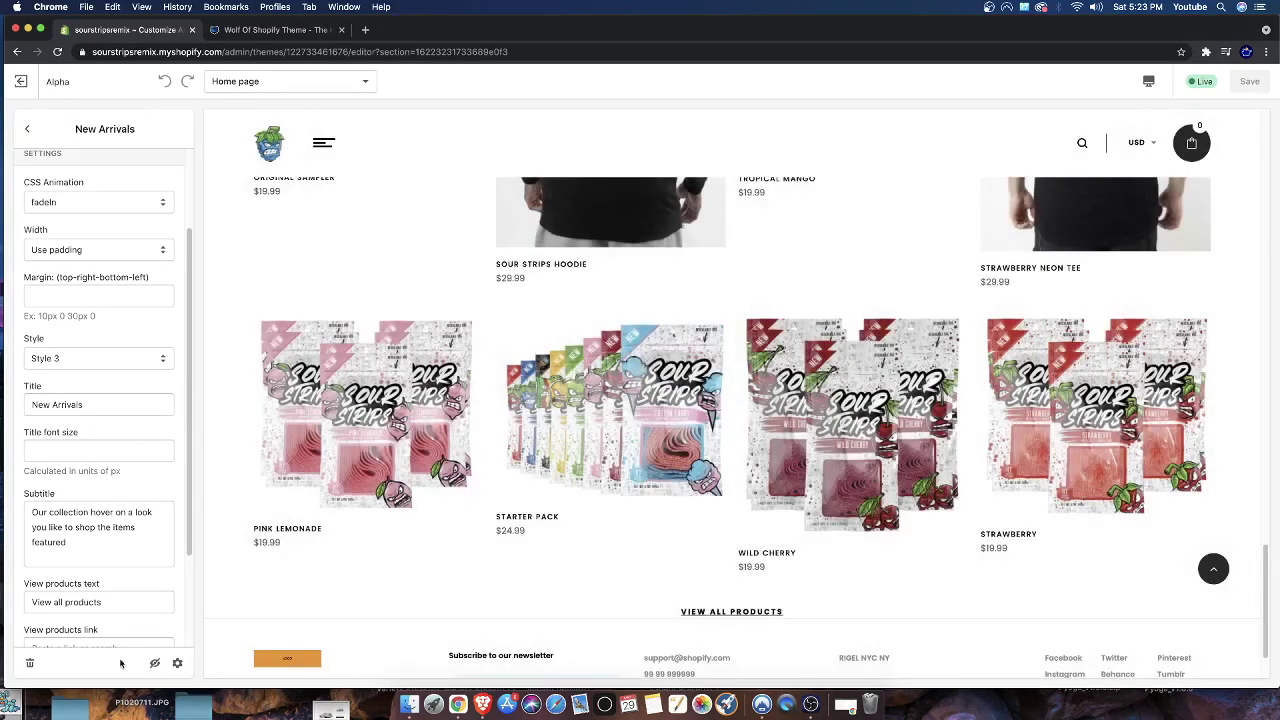
pyautogui.click(20, 81)
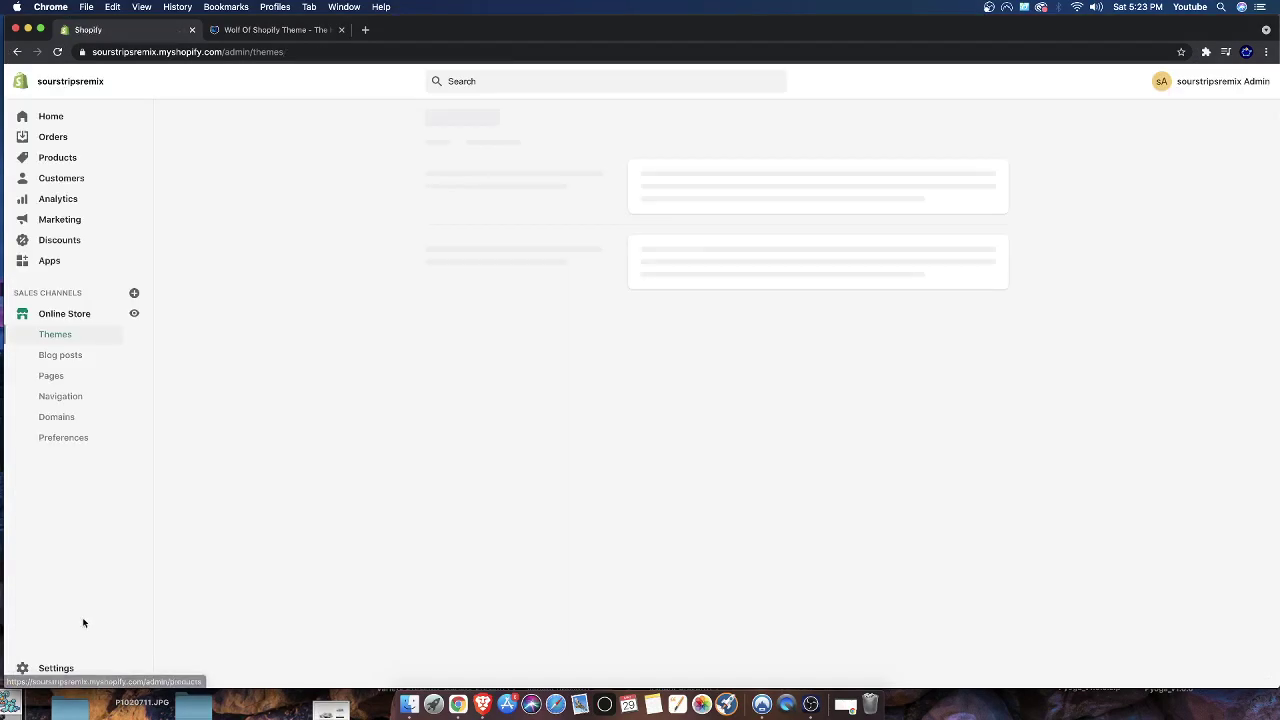
pyautogui.click(134, 313)
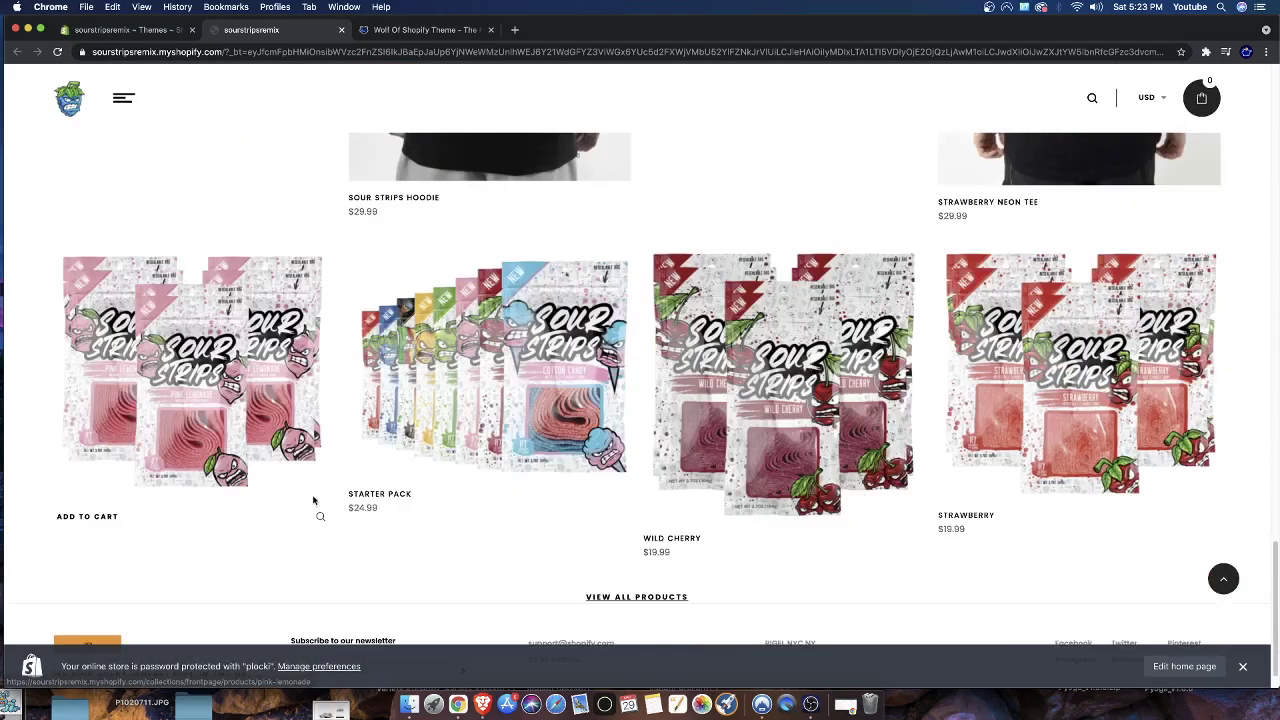
# Step: Test the Pink Lemonade quick view on the storefront and return to the Themes page
pyautogui.click(318, 516)
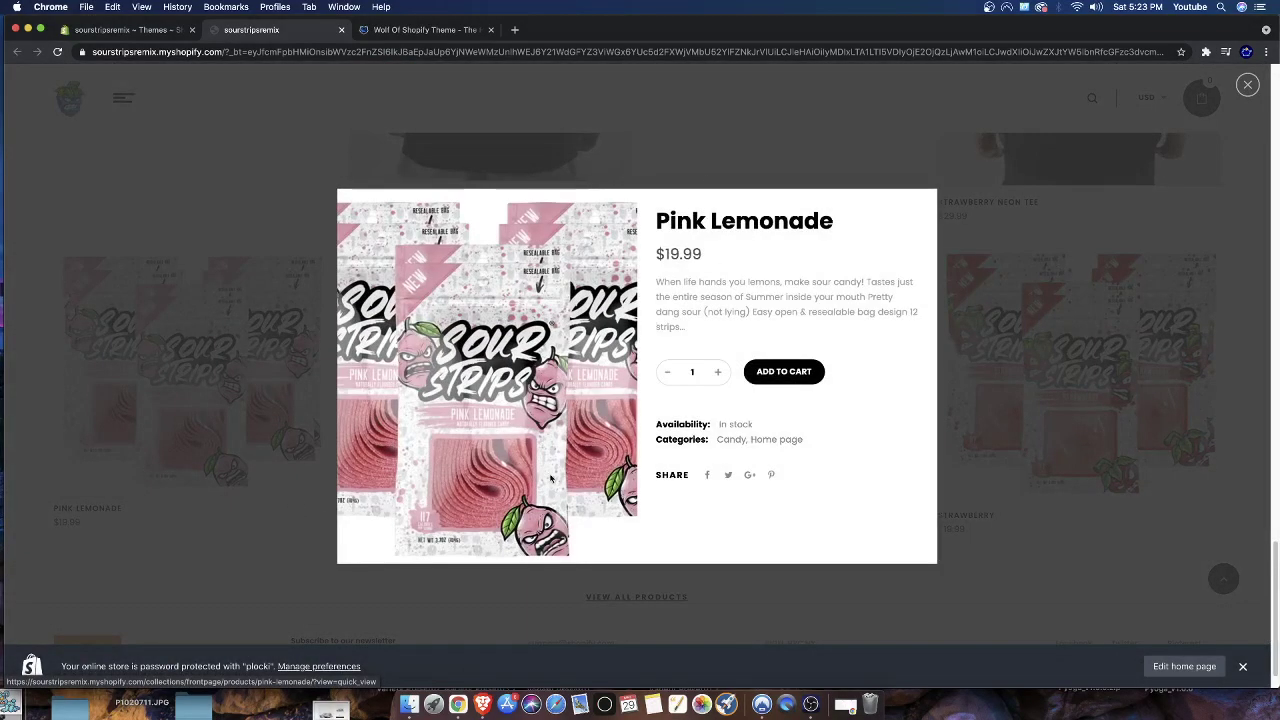
pyautogui.click(1100, 218)
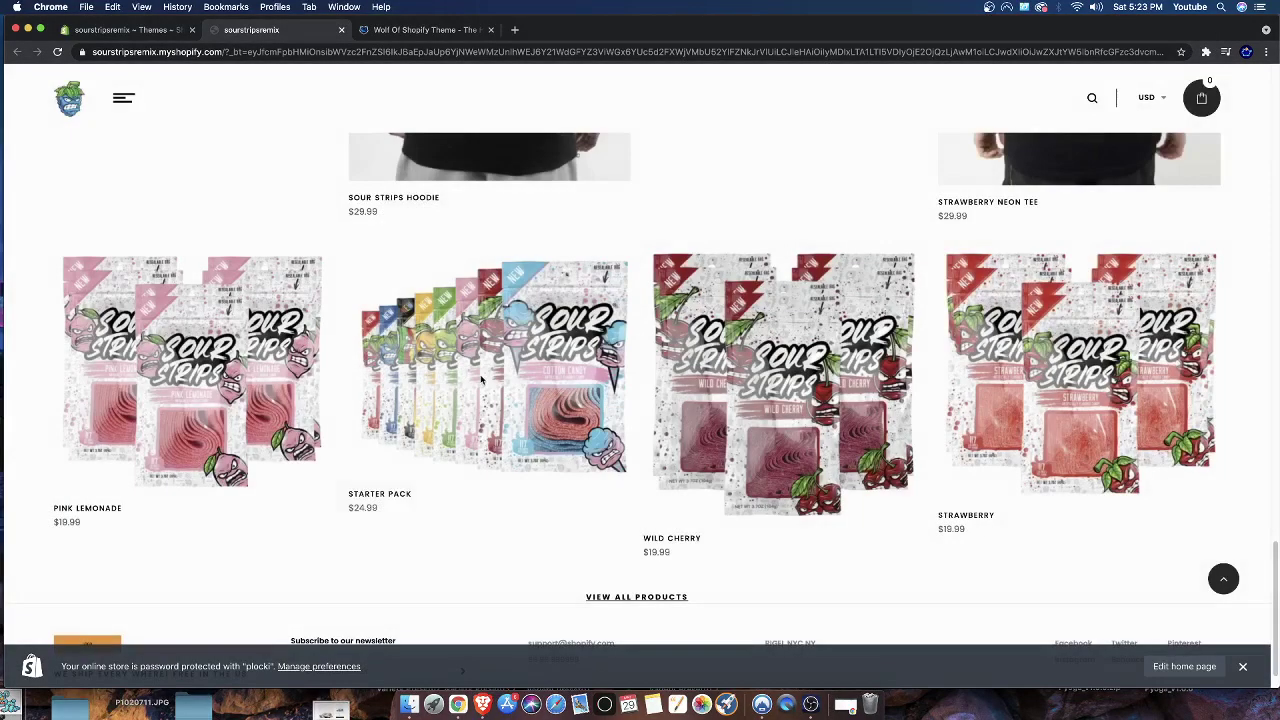
pyautogui.click(163, 34)
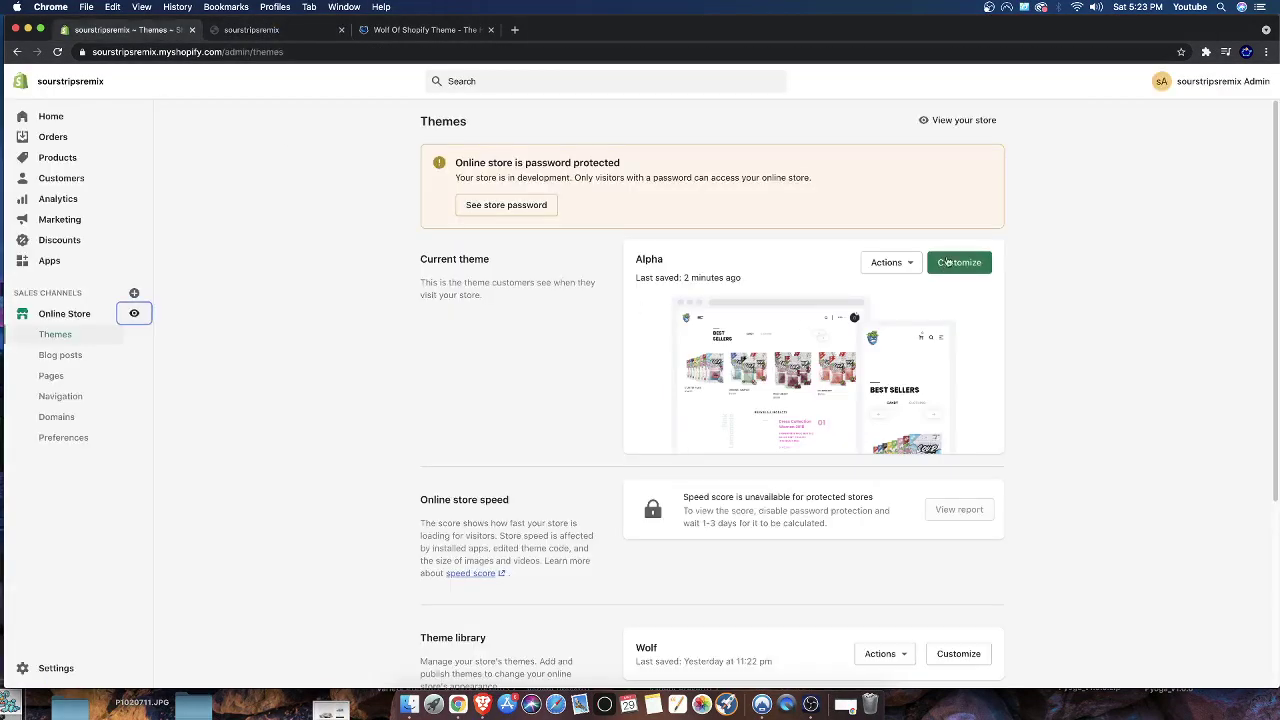
# Step: Customize the Alpha theme and select the New Arrivals section
pyautogui.click(960, 262)
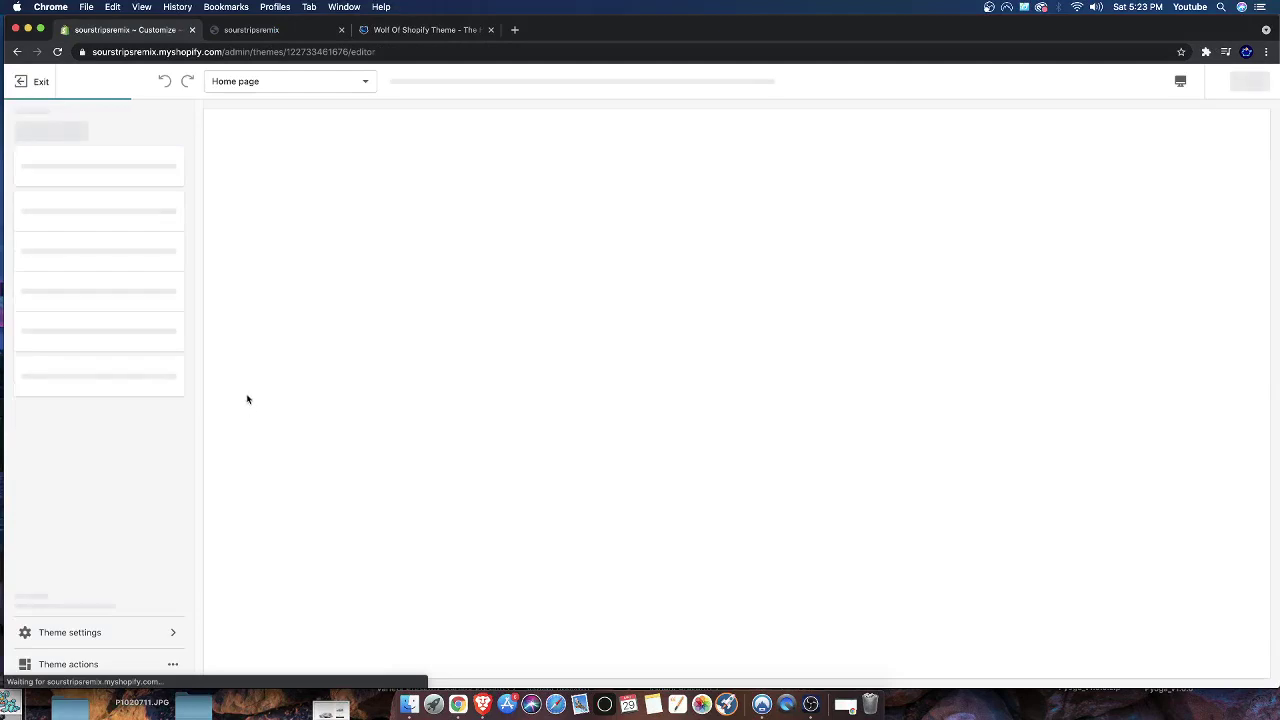
pyautogui.scroll(-8, 532, 400)
pyautogui.scroll(-10, 522, 402)
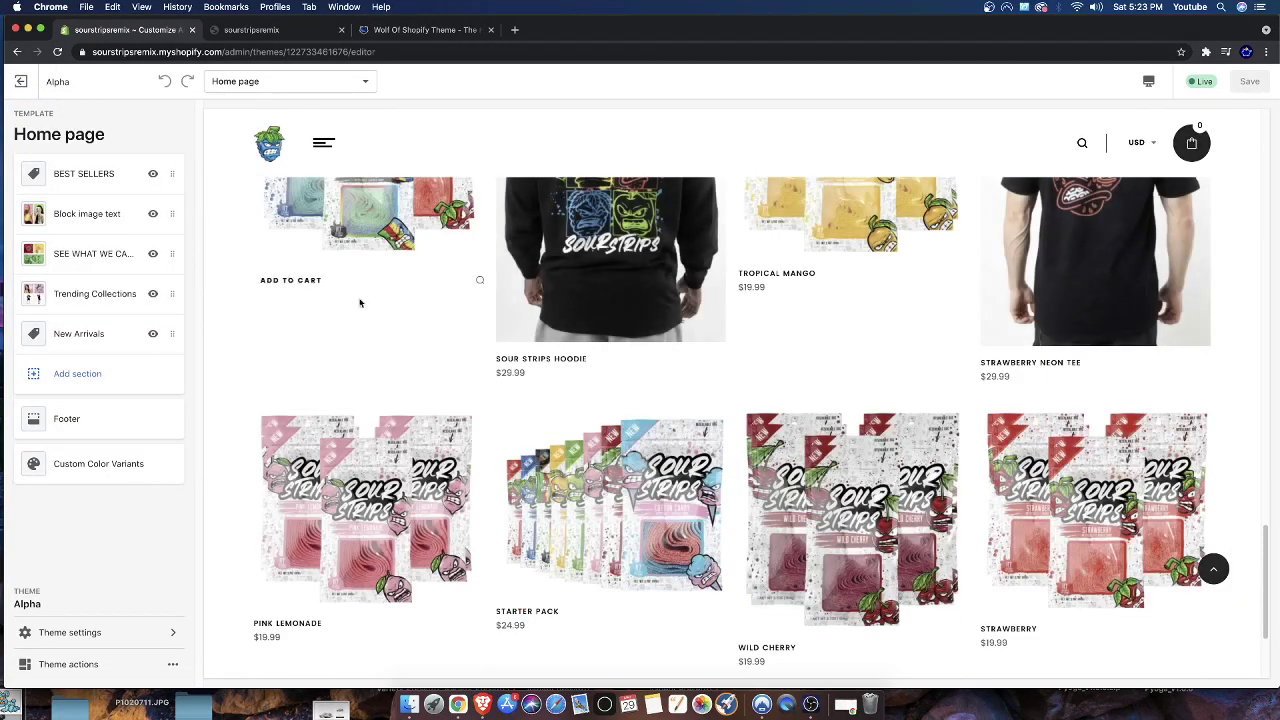
pyautogui.click(136, 342)
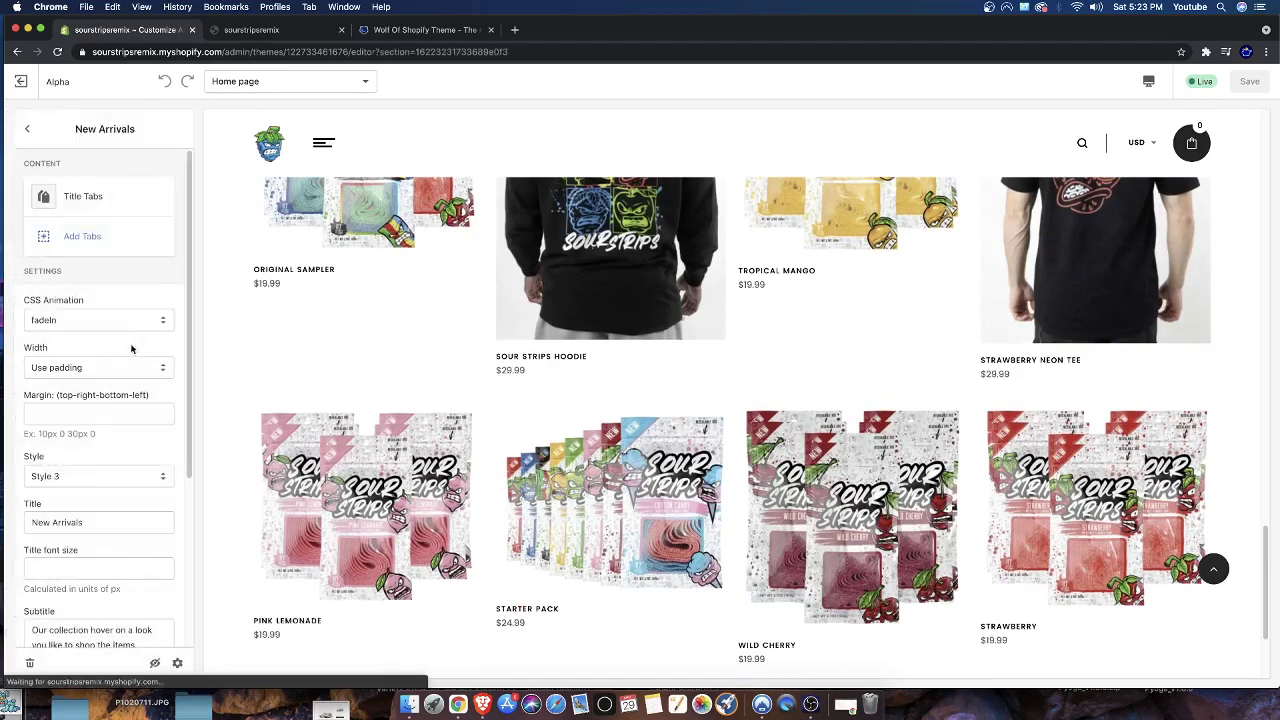
pyautogui.scroll(-3, 100, 407)
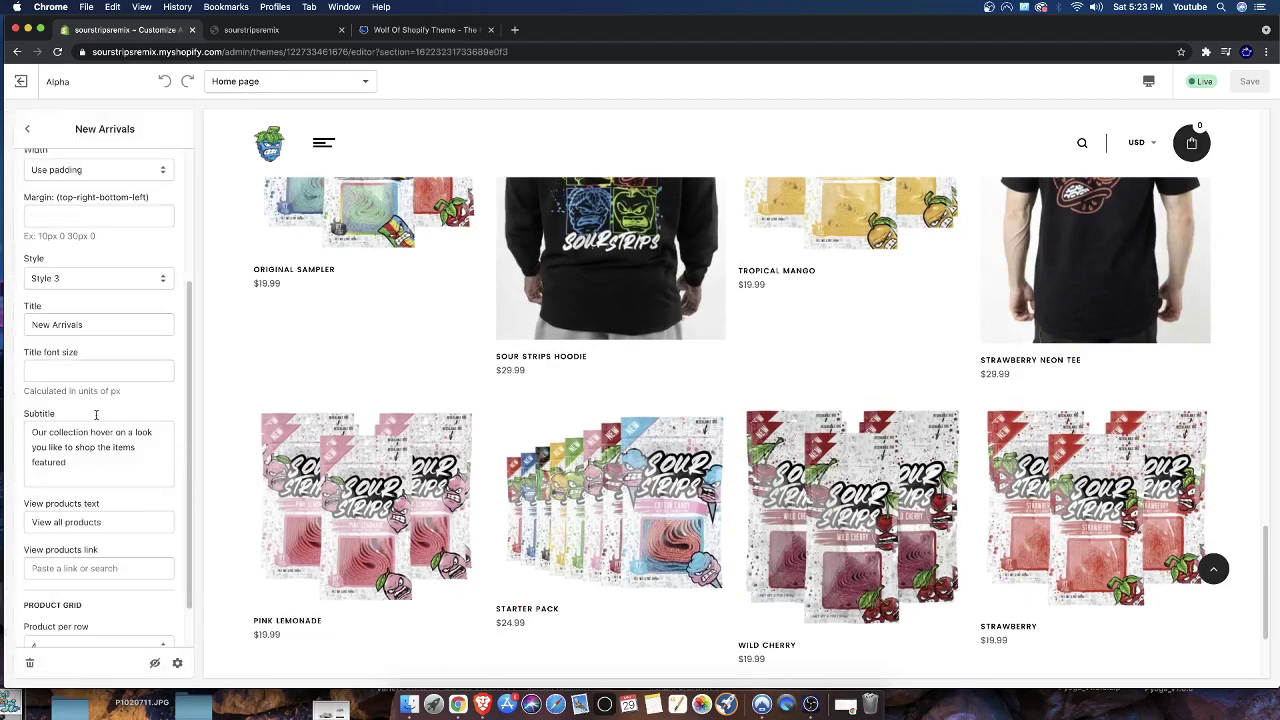
# Step: Change the New Arrivals style from Style 3 to Style 1 and inspect the product titles
pyautogui.click(101, 280)
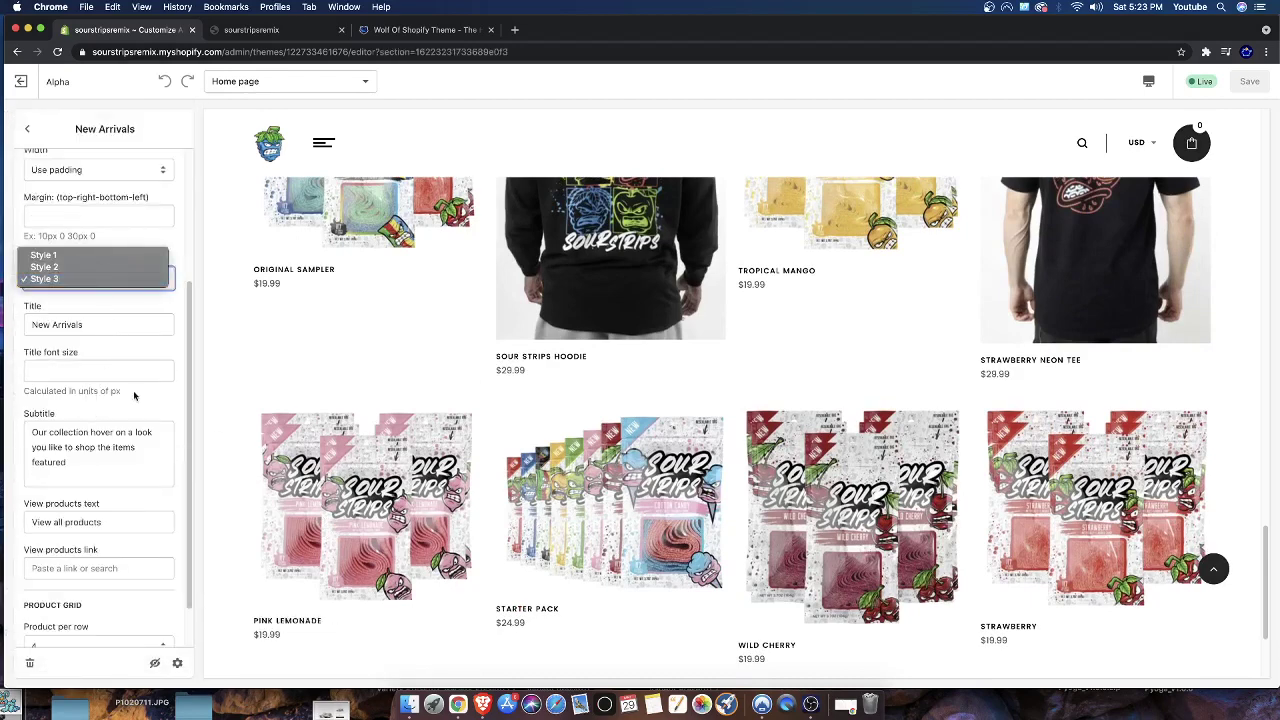
pyautogui.click(170, 350)
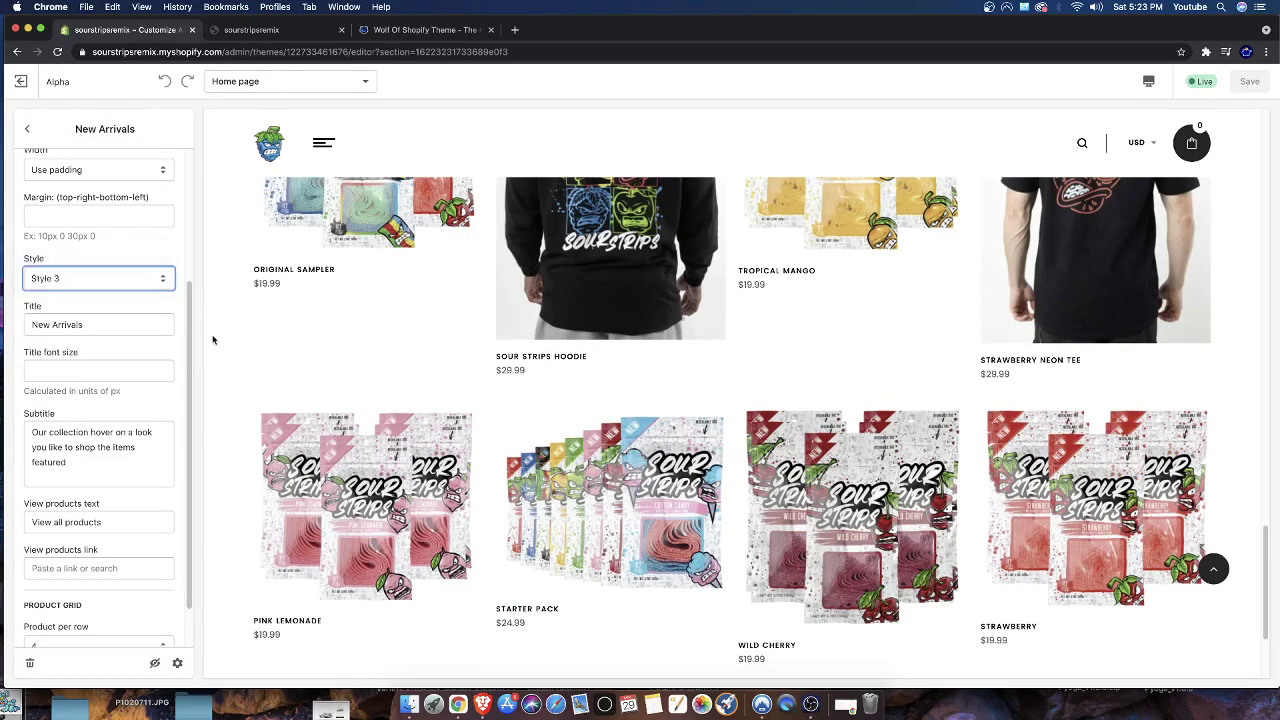
pyautogui.click(92, 280)
pyautogui.click(55, 257)
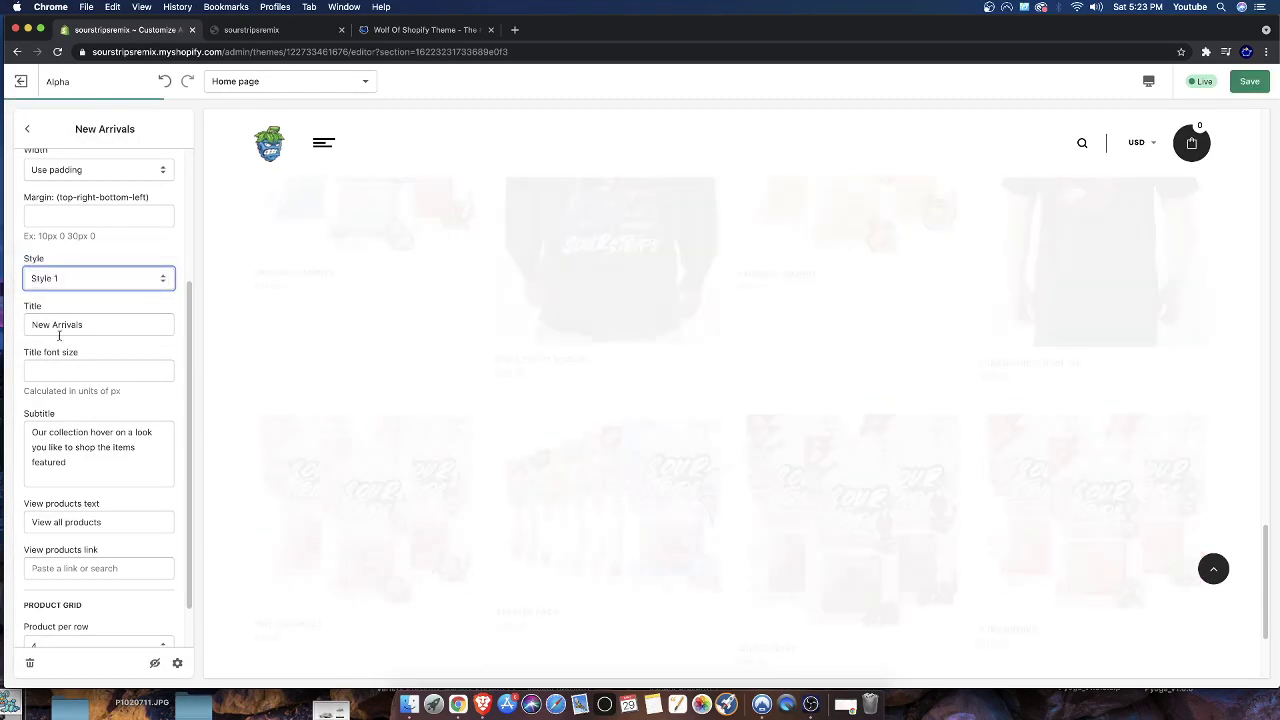
pyautogui.scroll(-3, 225, 468)
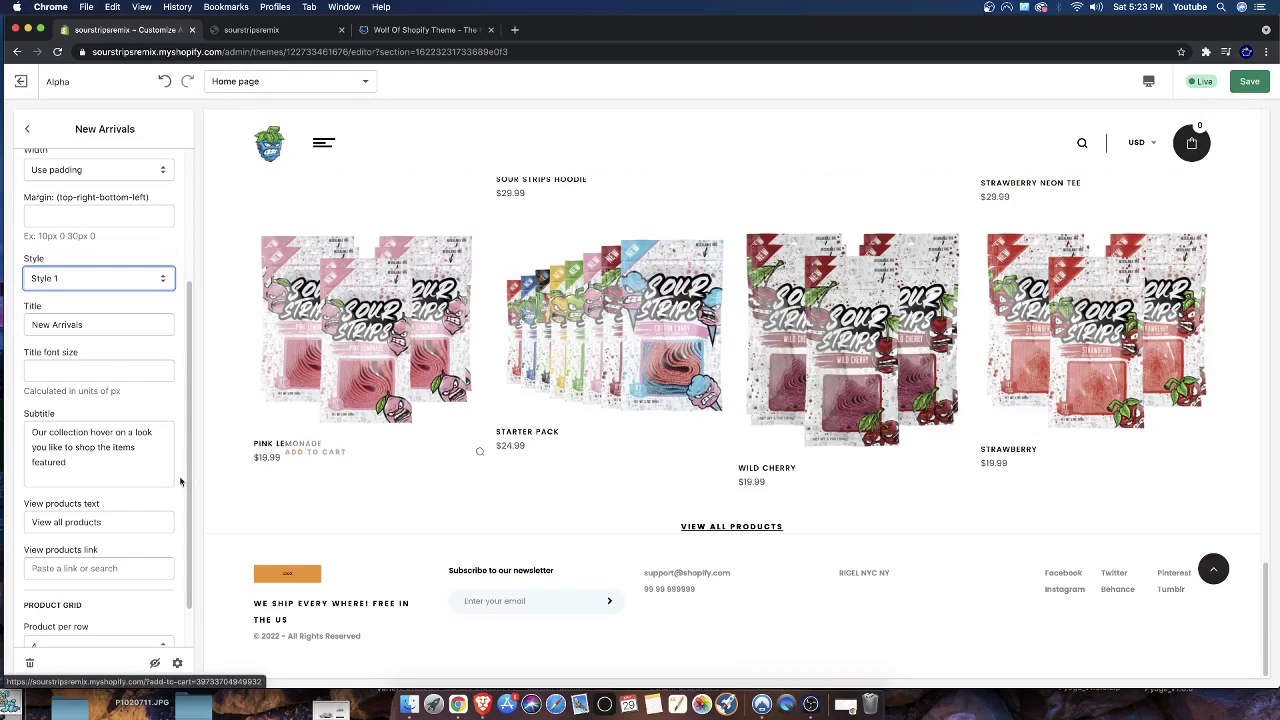
pyautogui.moveTo(337, 467)
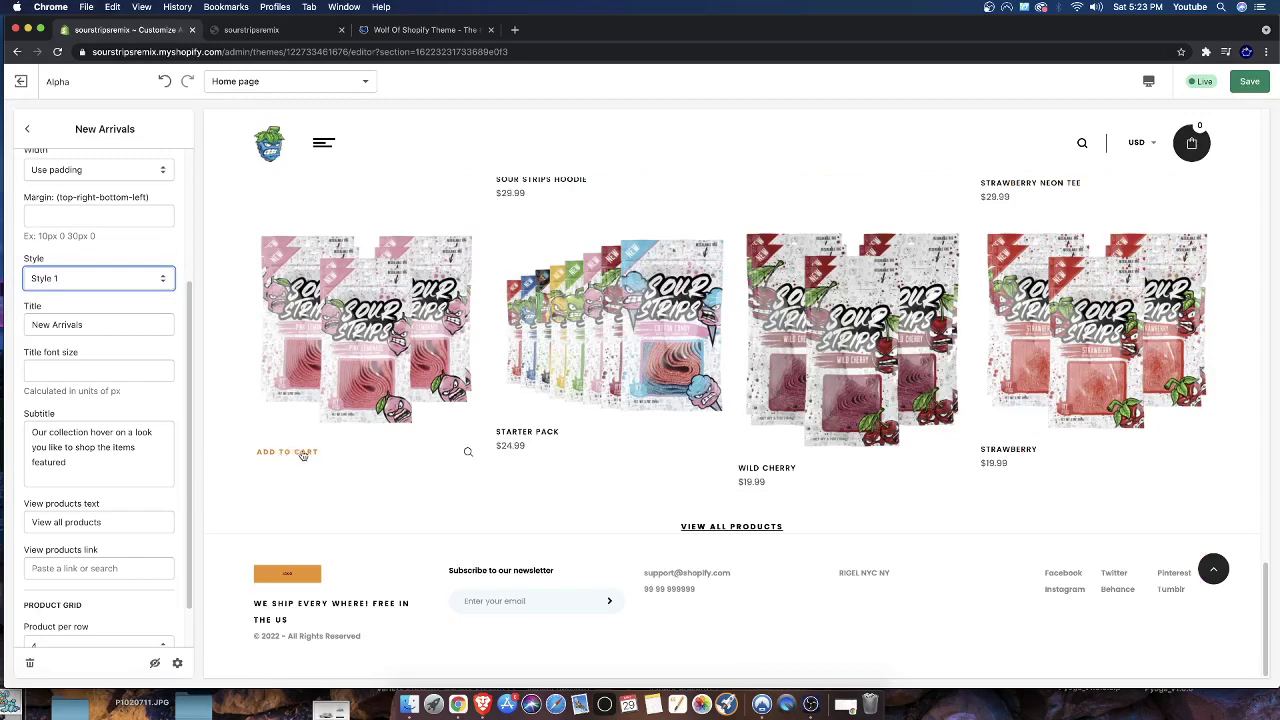
pyautogui.scroll(5, 373, 444)
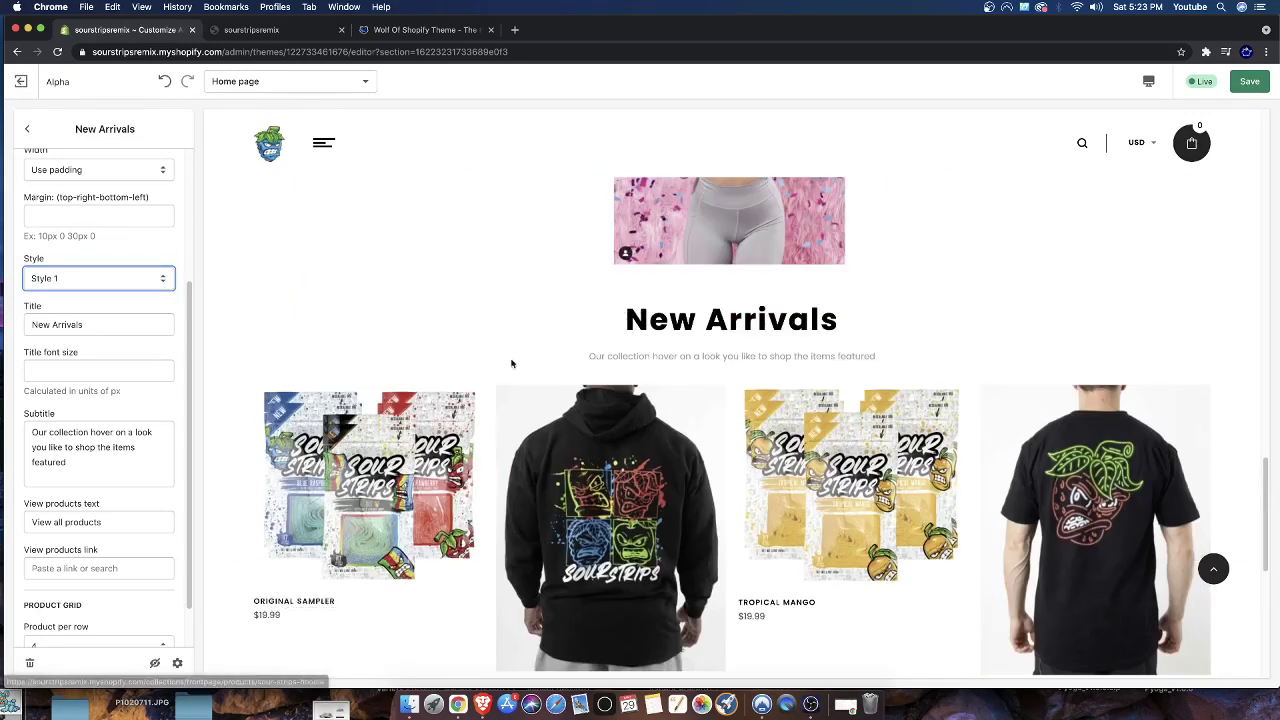
pyautogui.moveTo(511, 364); pyautogui.dragTo(856, 481)
# Step: Switch the New Arrivals section to Style 2
pyautogui.click(47, 280)
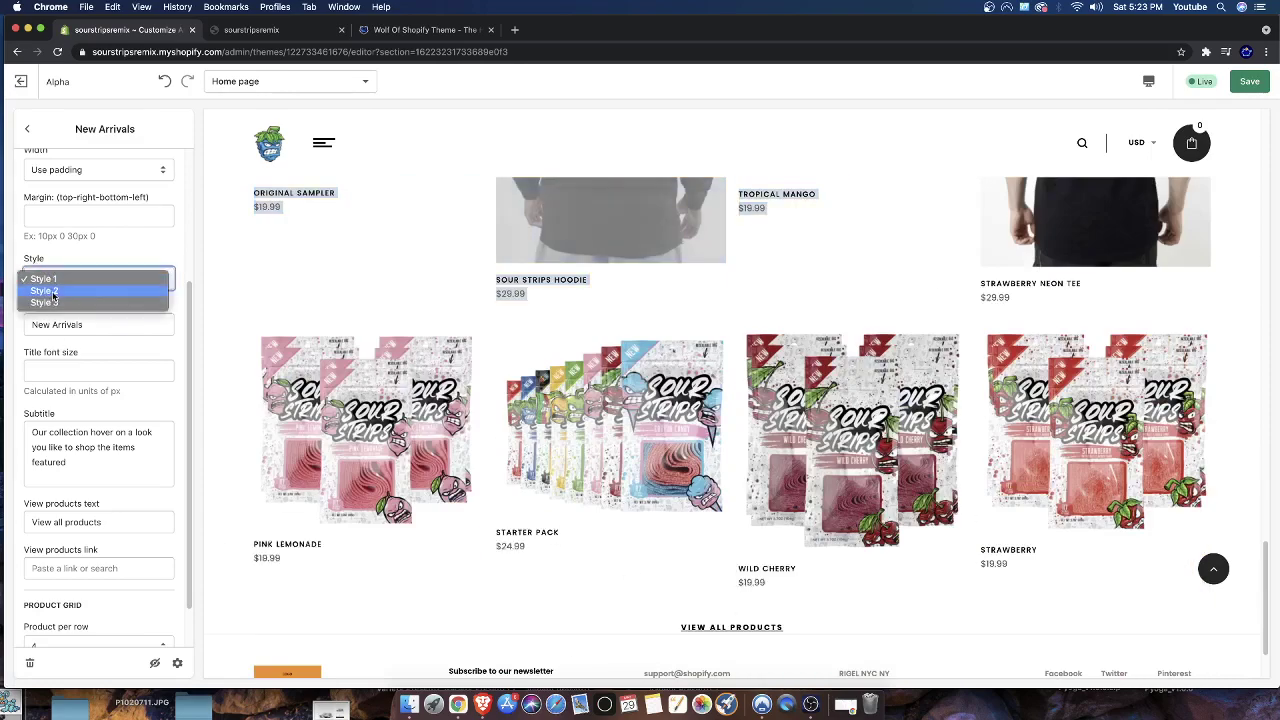
pyautogui.click(53, 294)
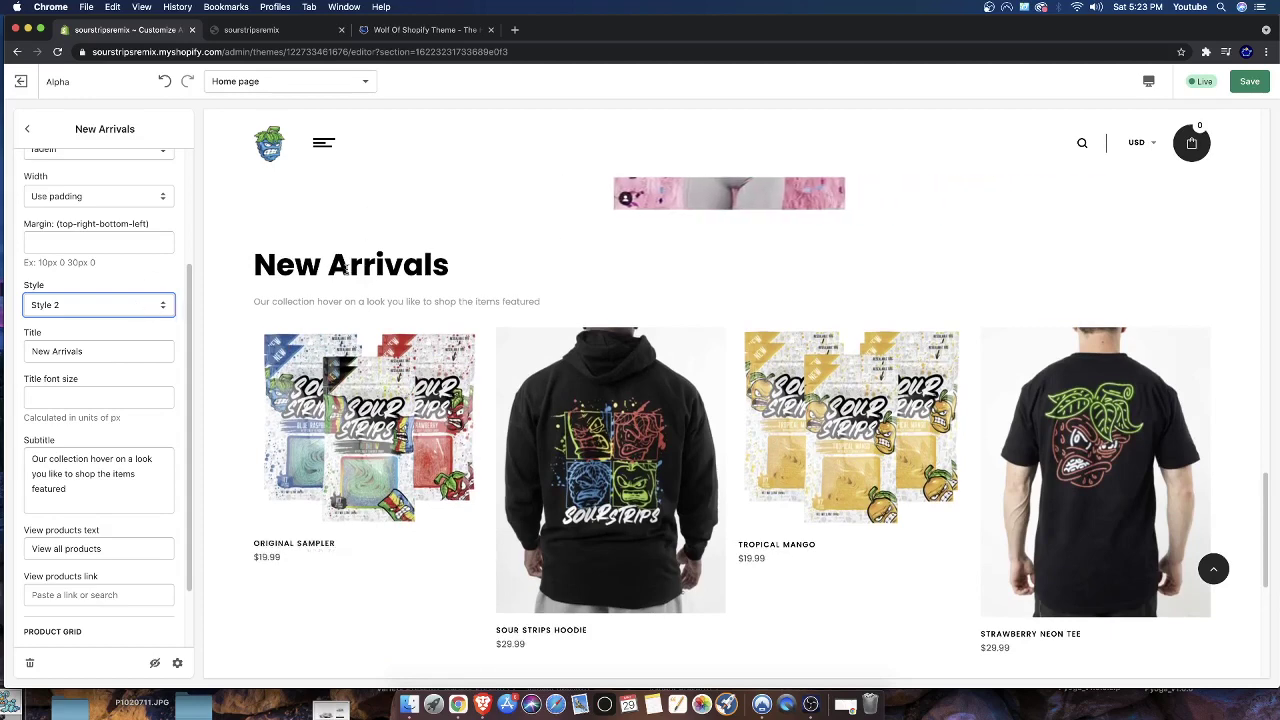
pyautogui.doubleClick(378, 268)
pyautogui.moveTo(378, 268); pyautogui.dragTo(243, 249)
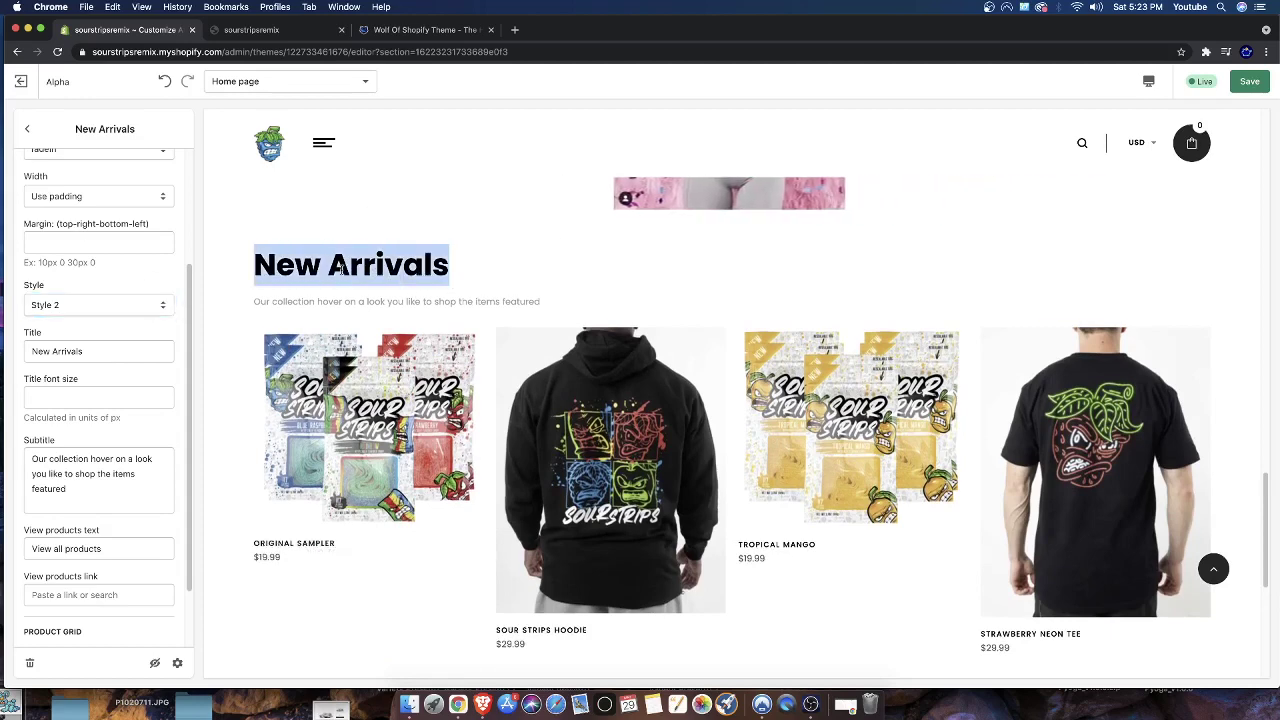
pyautogui.scroll(4, 63, 220)
# Step: Add two more Title Tabs blocks to New Arrivals, making three in total
pyautogui.click(80, 239)
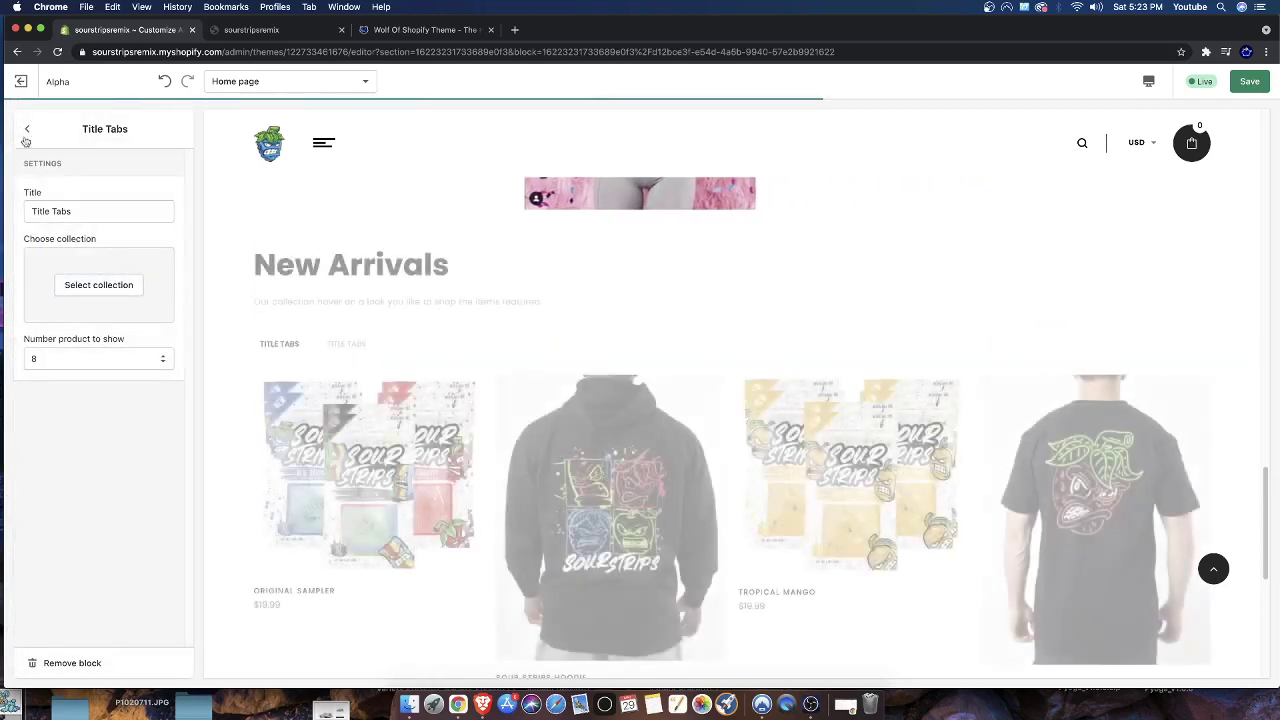
pyautogui.click(28, 128)
pyautogui.click(95, 280)
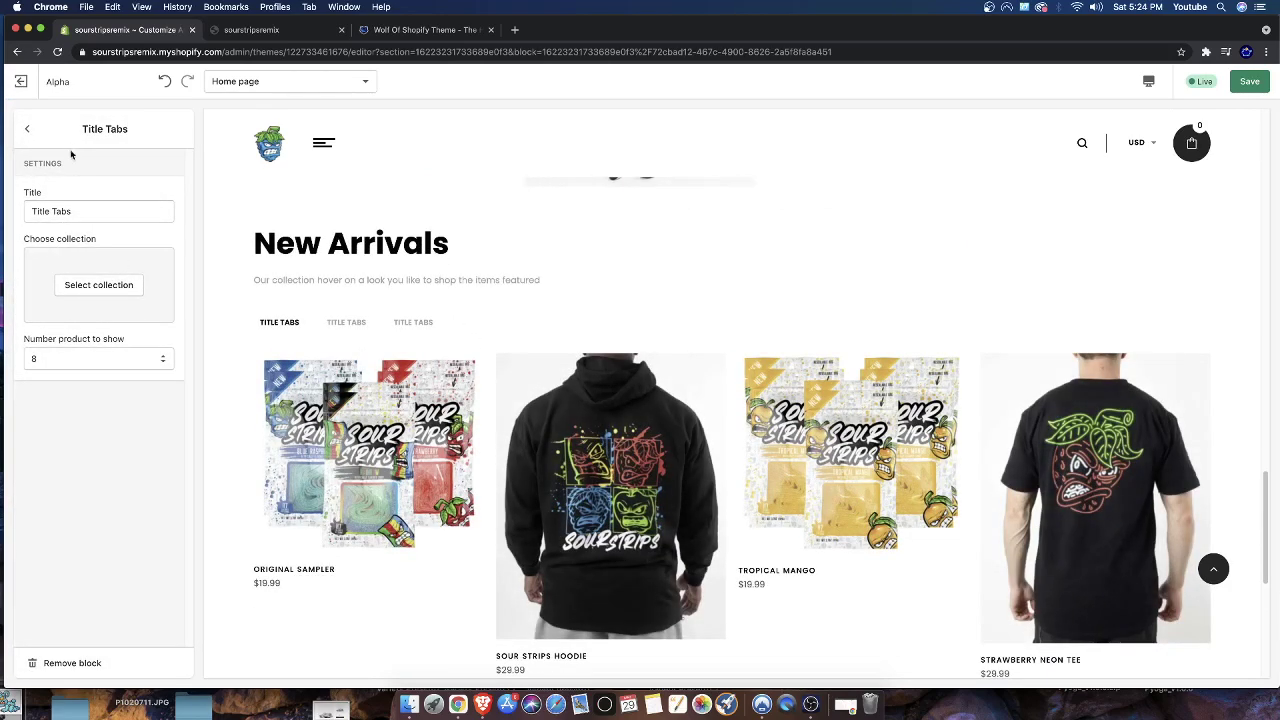
pyautogui.click(421, 420)
# Step: Set the New Arrivals section style to Style 3
pyautogui.scroll(-5, 421, 420)
pyautogui.scroll(-2, 421, 420)
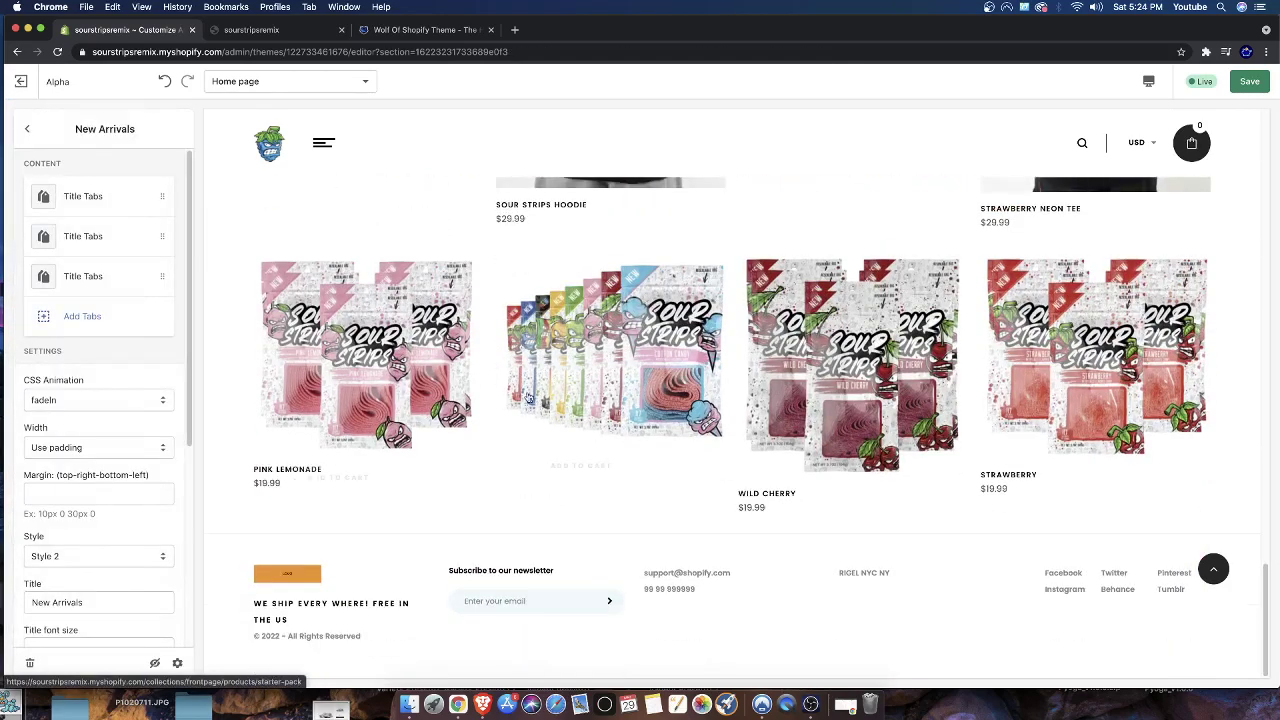
pyautogui.scroll(-5, 56, 410)
pyautogui.scroll(-1, 56, 410)
pyautogui.click(65, 286)
pyautogui.click(65, 302)
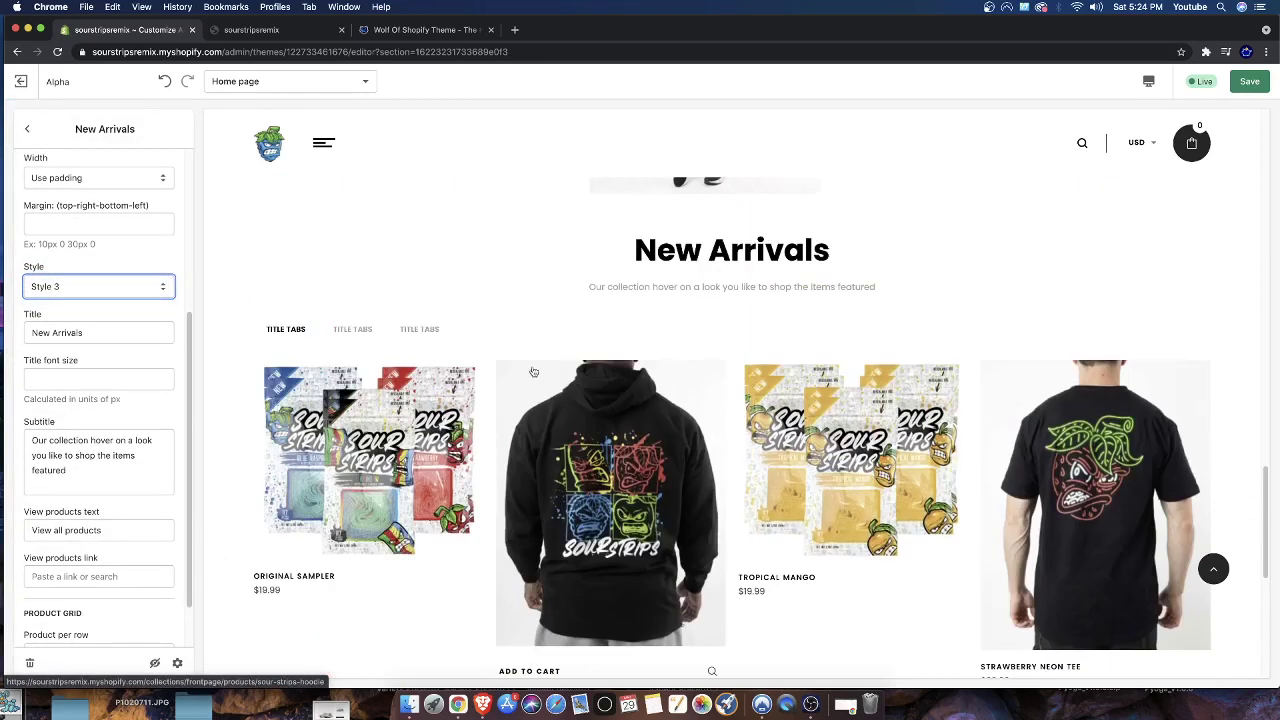
# Step: Try 5 products per row in the New Arrivals grid, then set it to 3
pyautogui.scroll(-5, 743, 401)
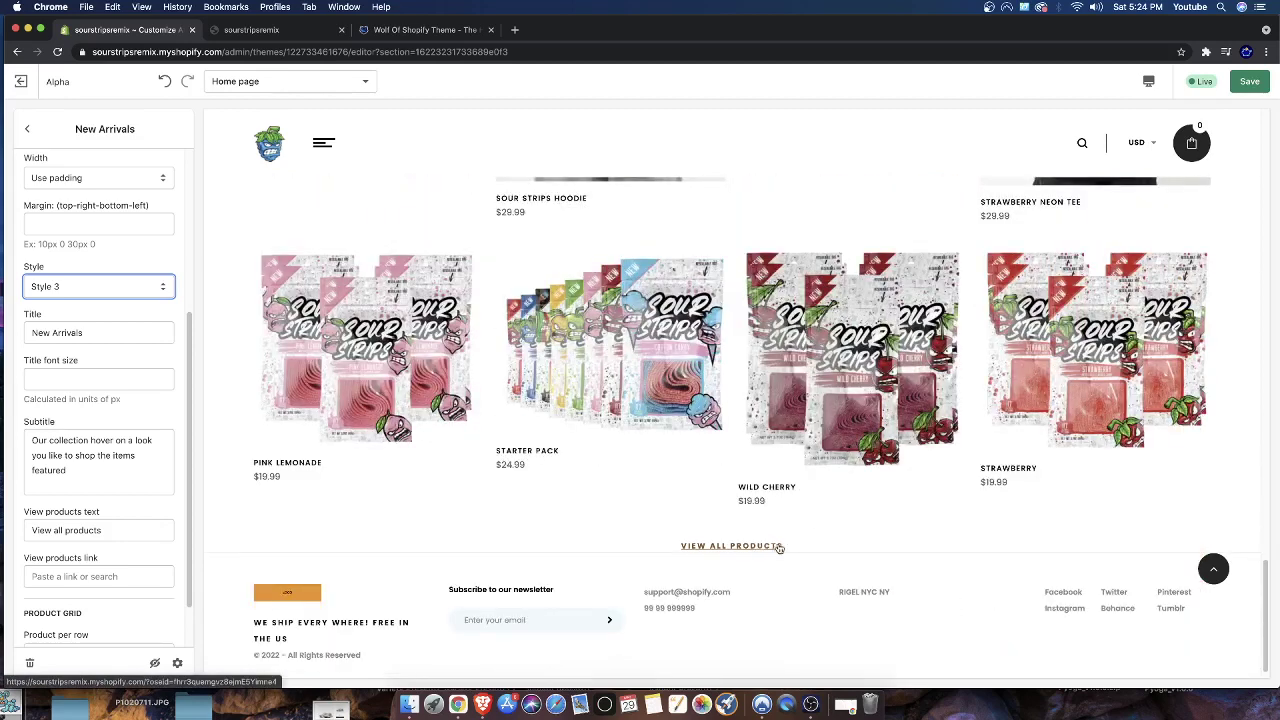
pyautogui.scroll(-2, 152, 403)
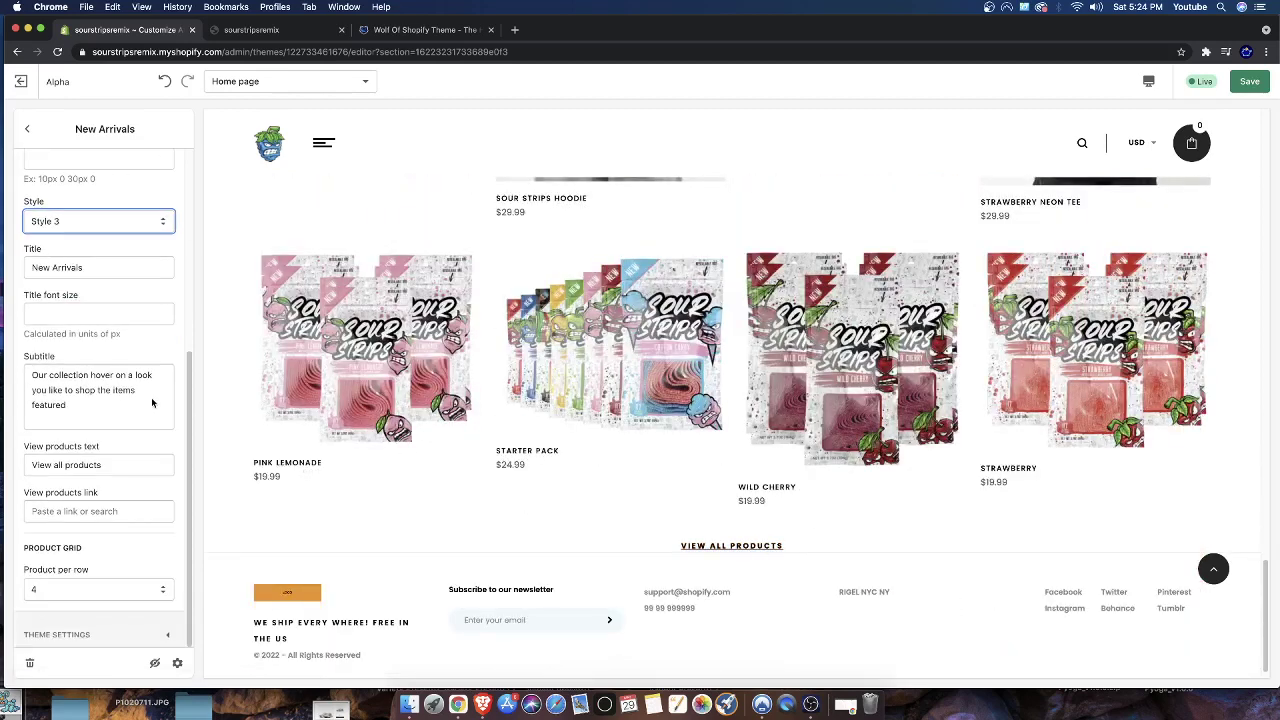
pyautogui.click(73, 592)
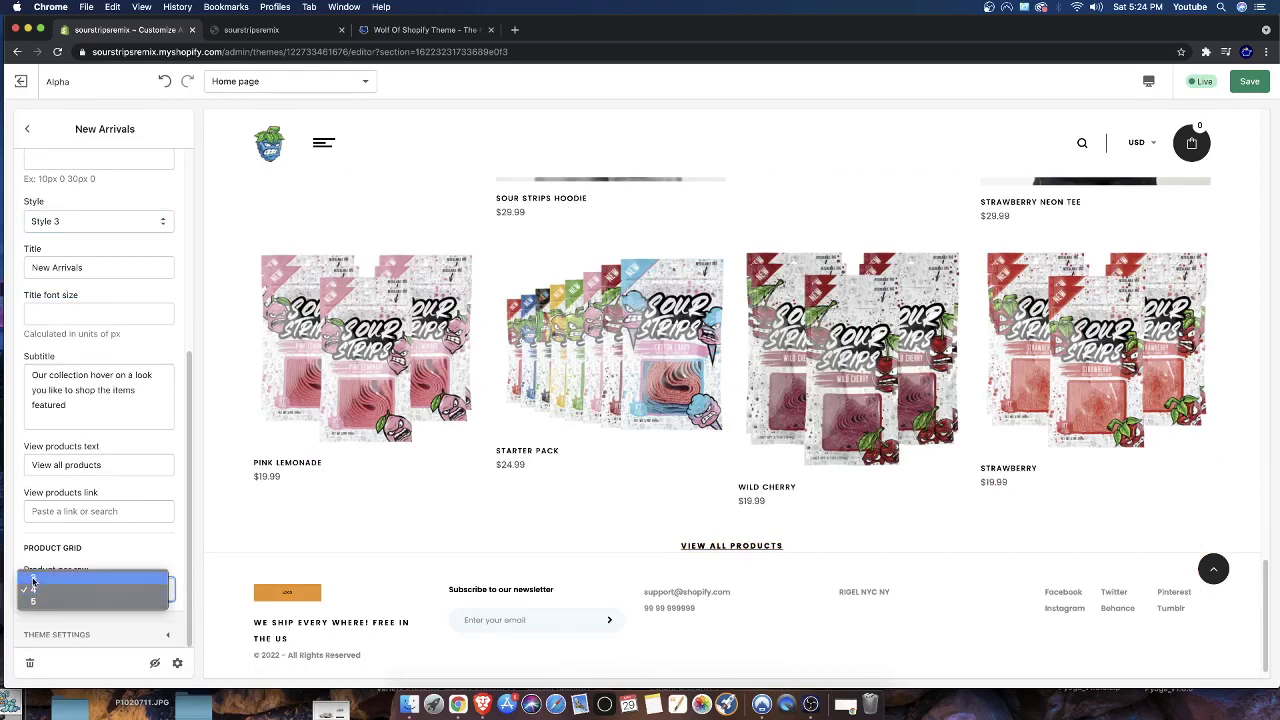
pyautogui.click(57, 589)
pyautogui.click(57, 589)
pyautogui.click(42, 600)
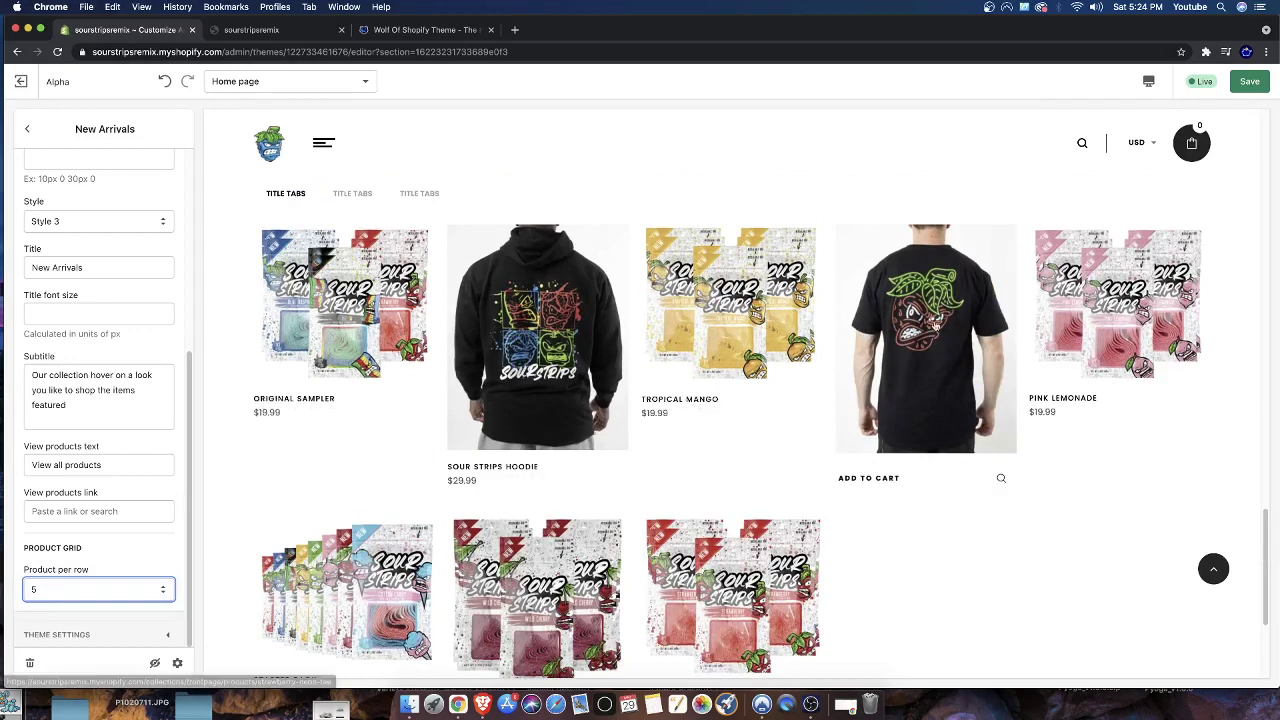
pyautogui.scroll(-1, 652, 430)
pyautogui.click(35, 592)
pyautogui.click(42, 565)
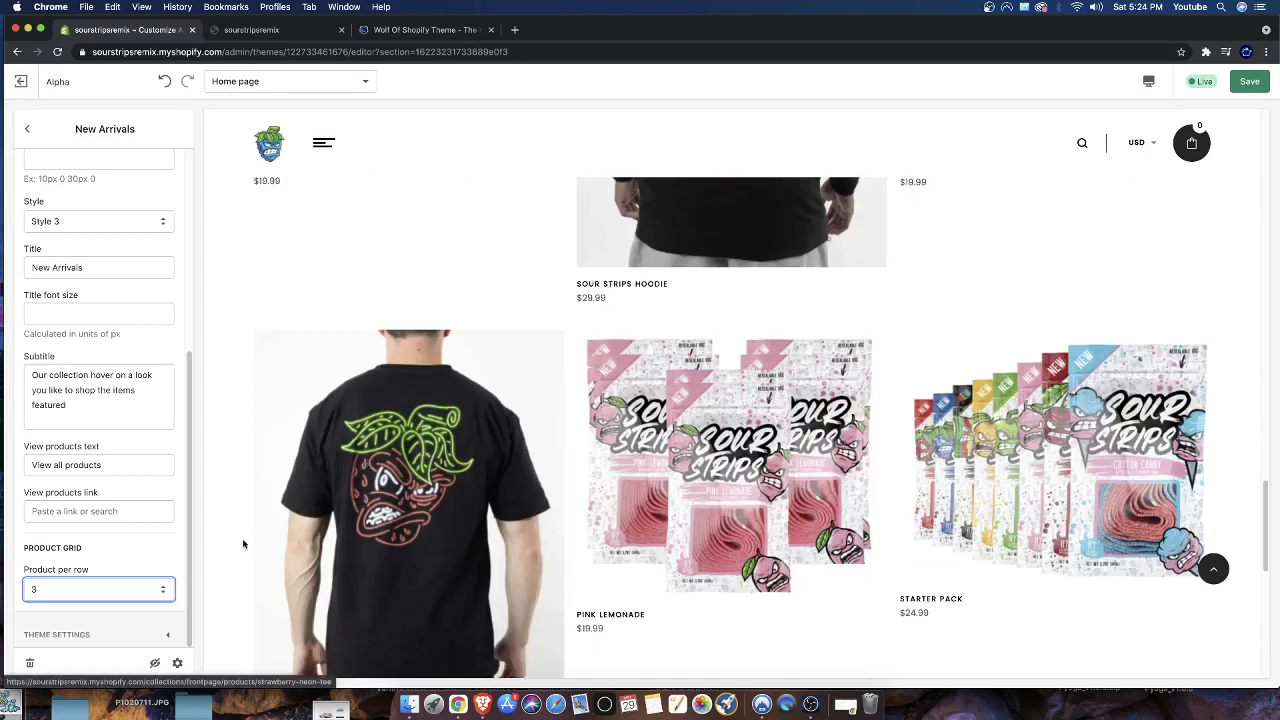
pyautogui.click(80, 590)
# Step: Put the New Arrivals grid back to 4 per row and test the View All Products link
pyautogui.click(75, 601)
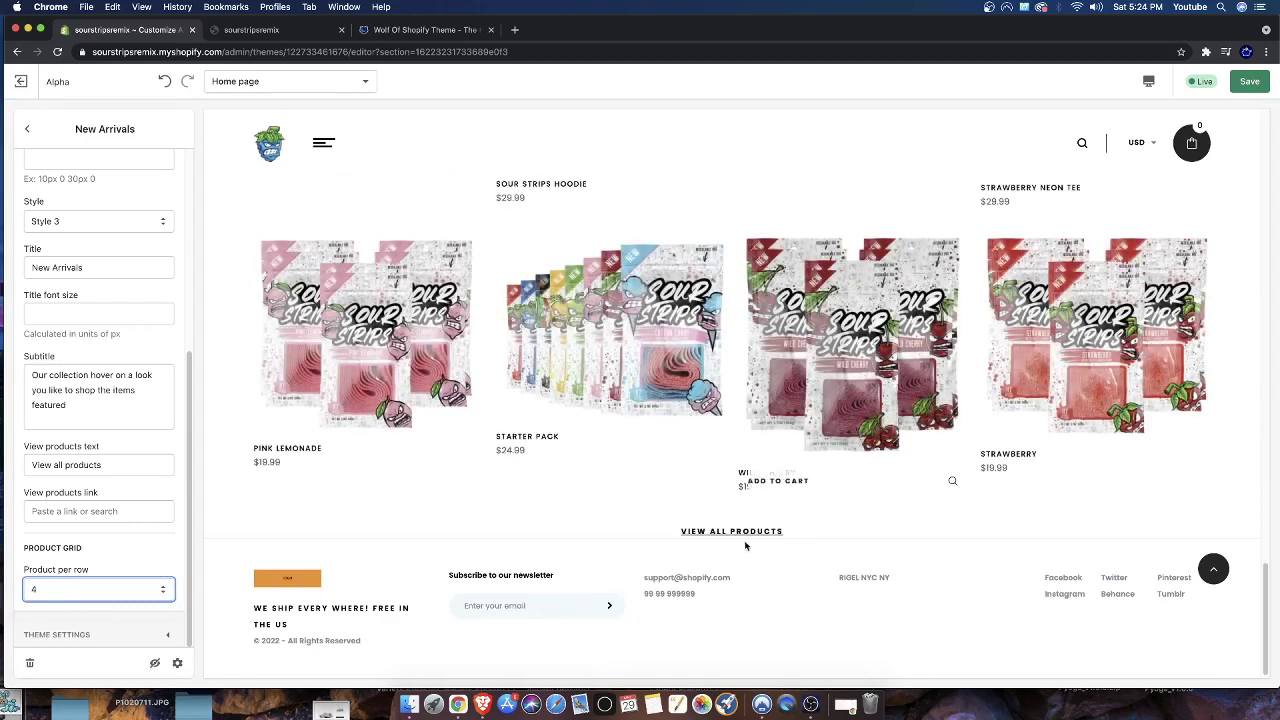
pyautogui.click(741, 532)
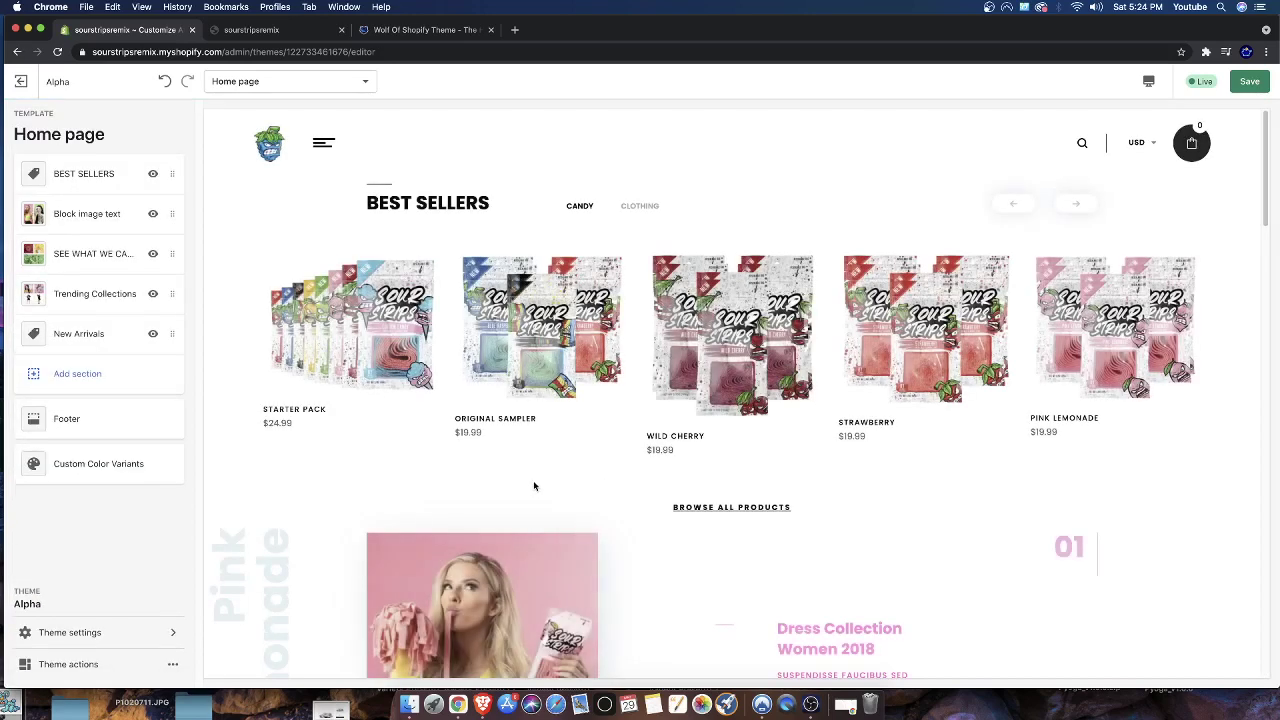
pyautogui.scroll(-1, 527, 484)
pyautogui.scroll(-1, 525, 483)
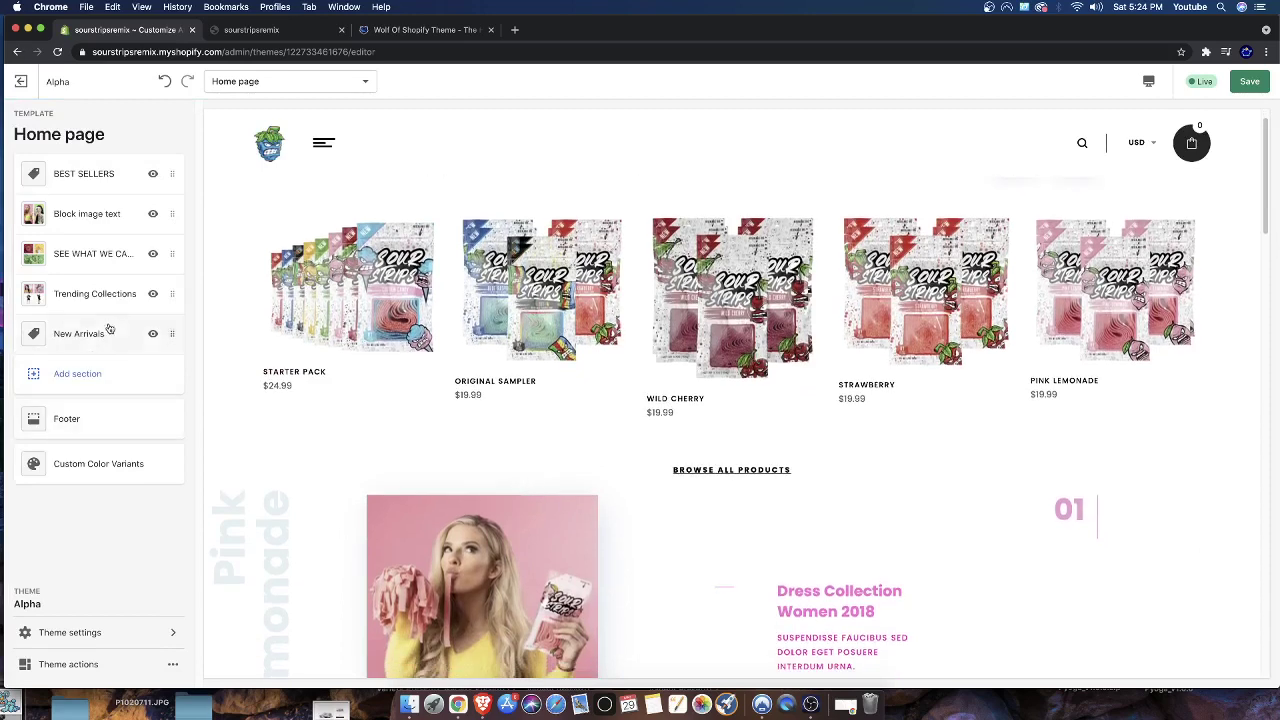
# Step: Repoint the New Arrivals View products link from All collections to All products
pyautogui.click(65, 336)
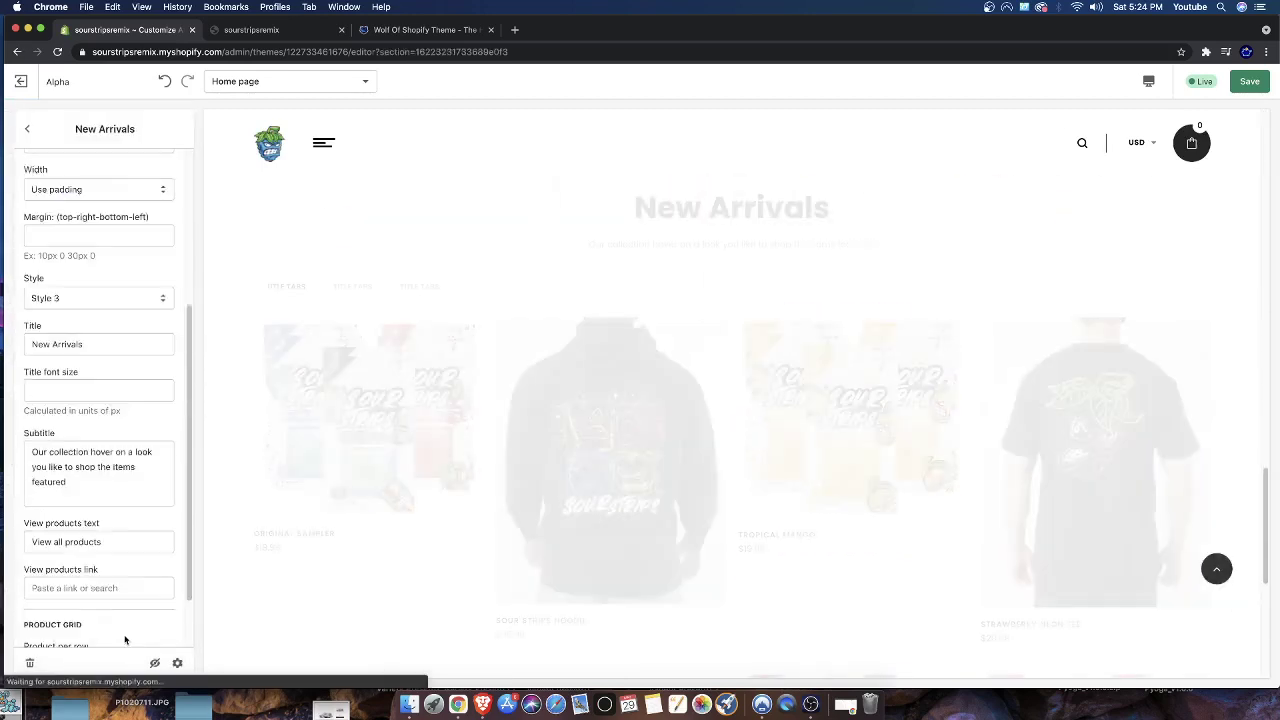
pyautogui.scroll(-2, 116, 600)
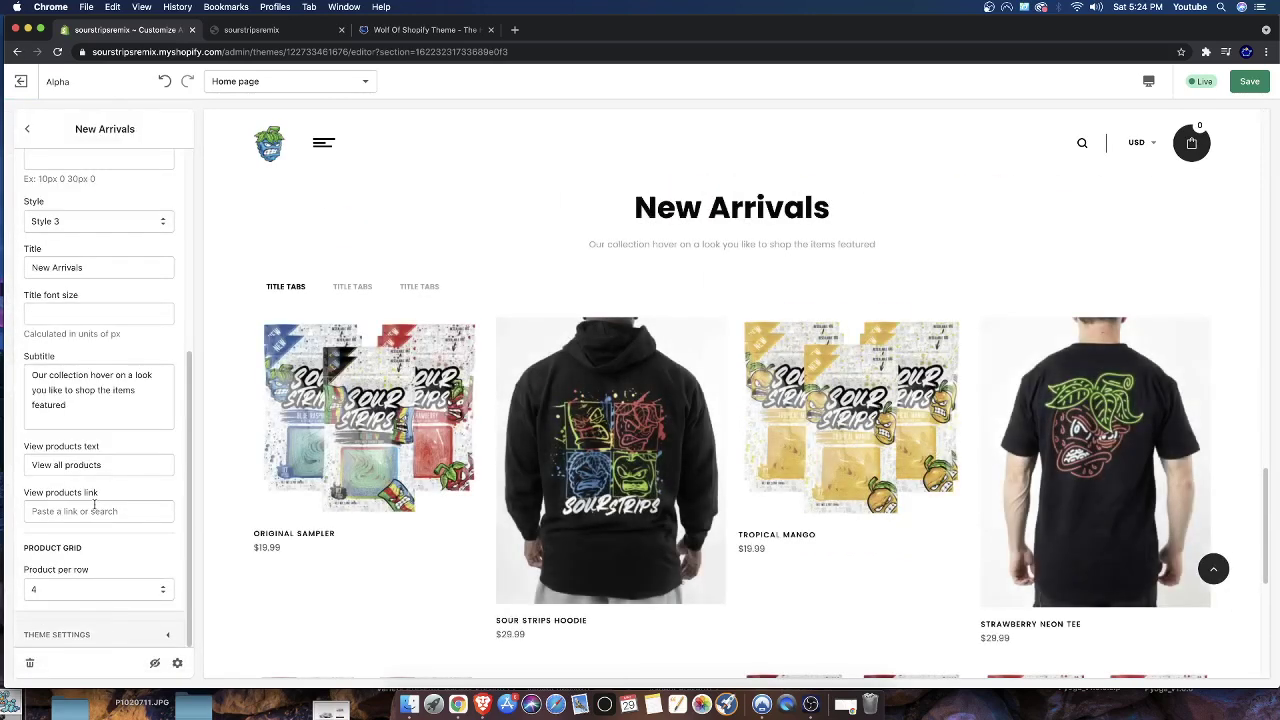
pyautogui.click(105, 514)
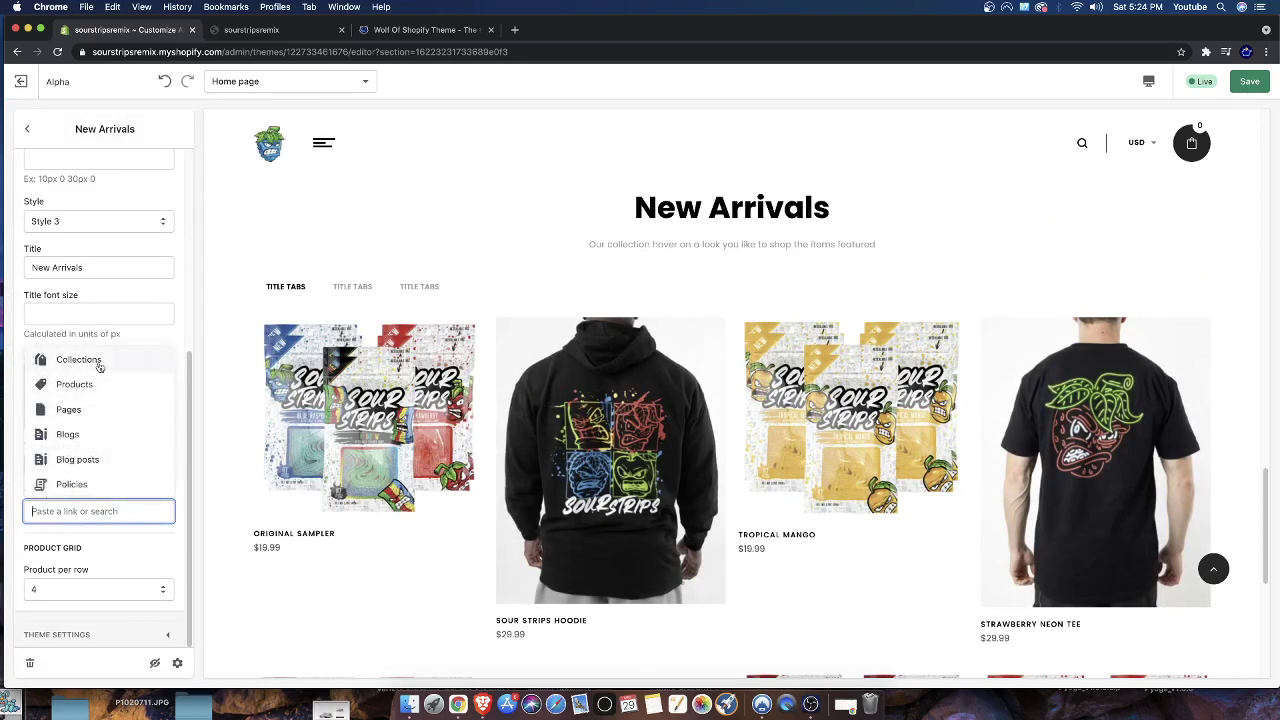
pyautogui.scroll(-5, 391, 569)
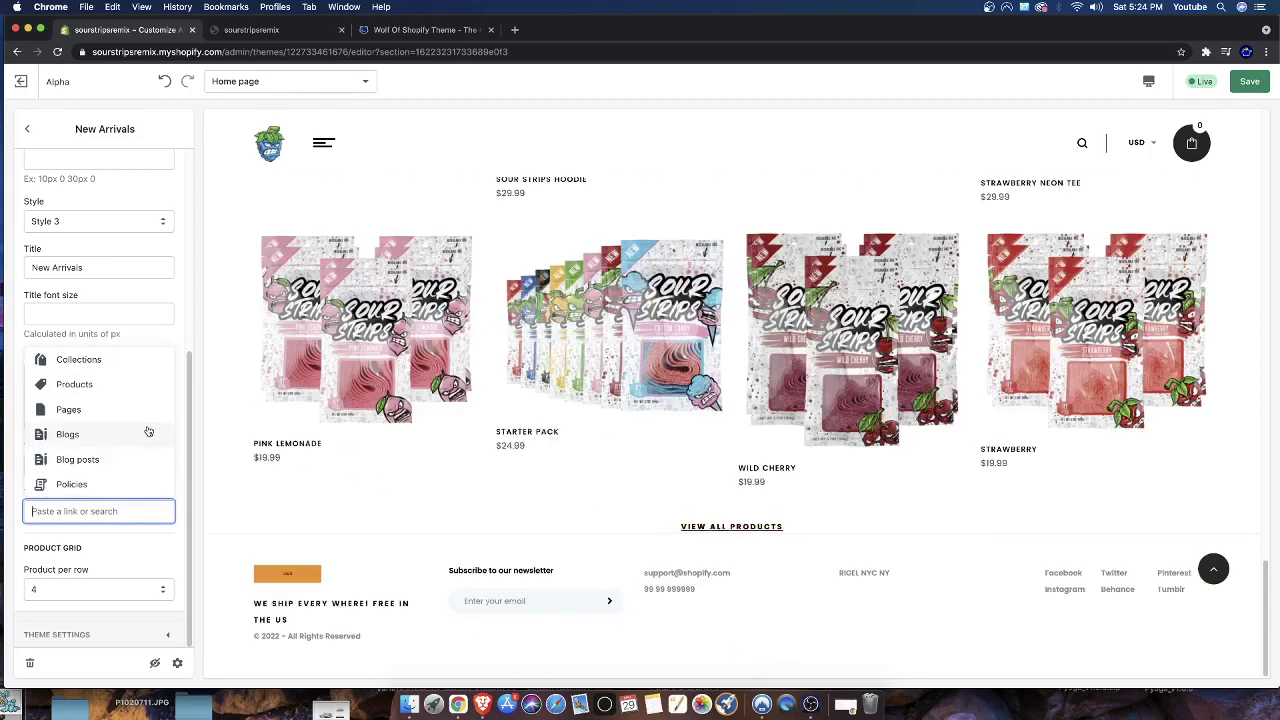
pyautogui.click(101, 361)
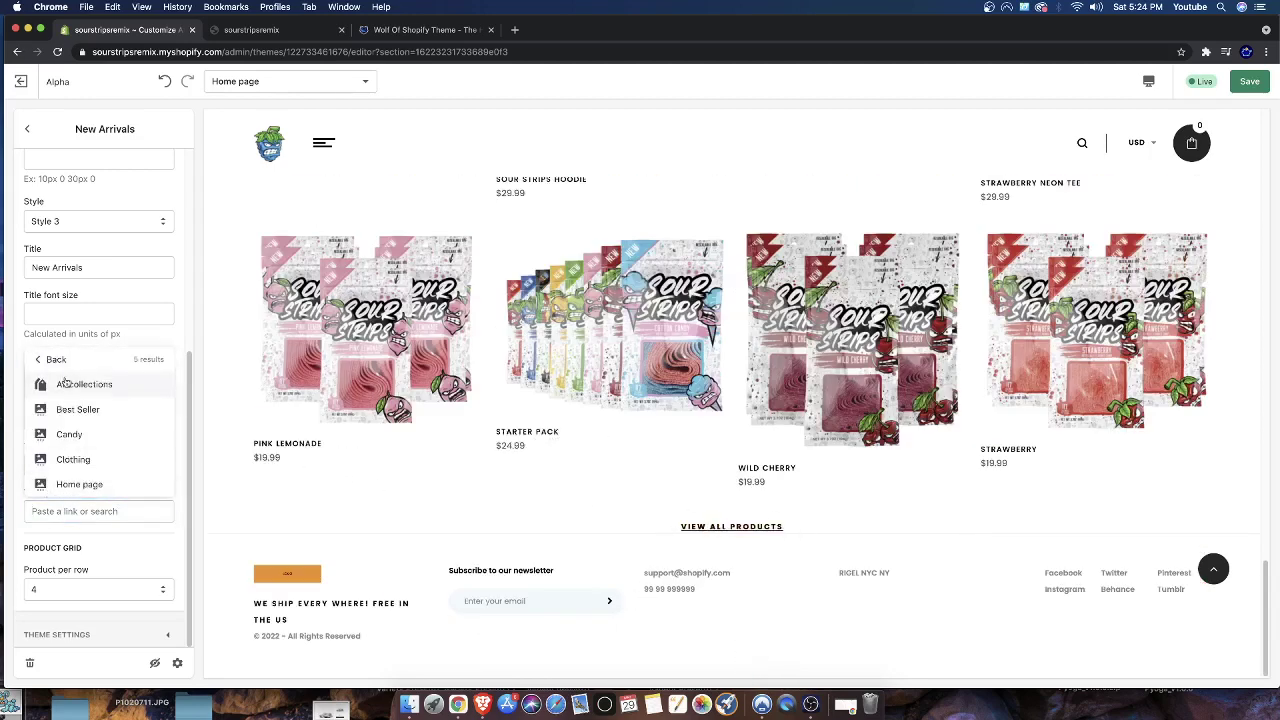
pyautogui.click(60, 381)
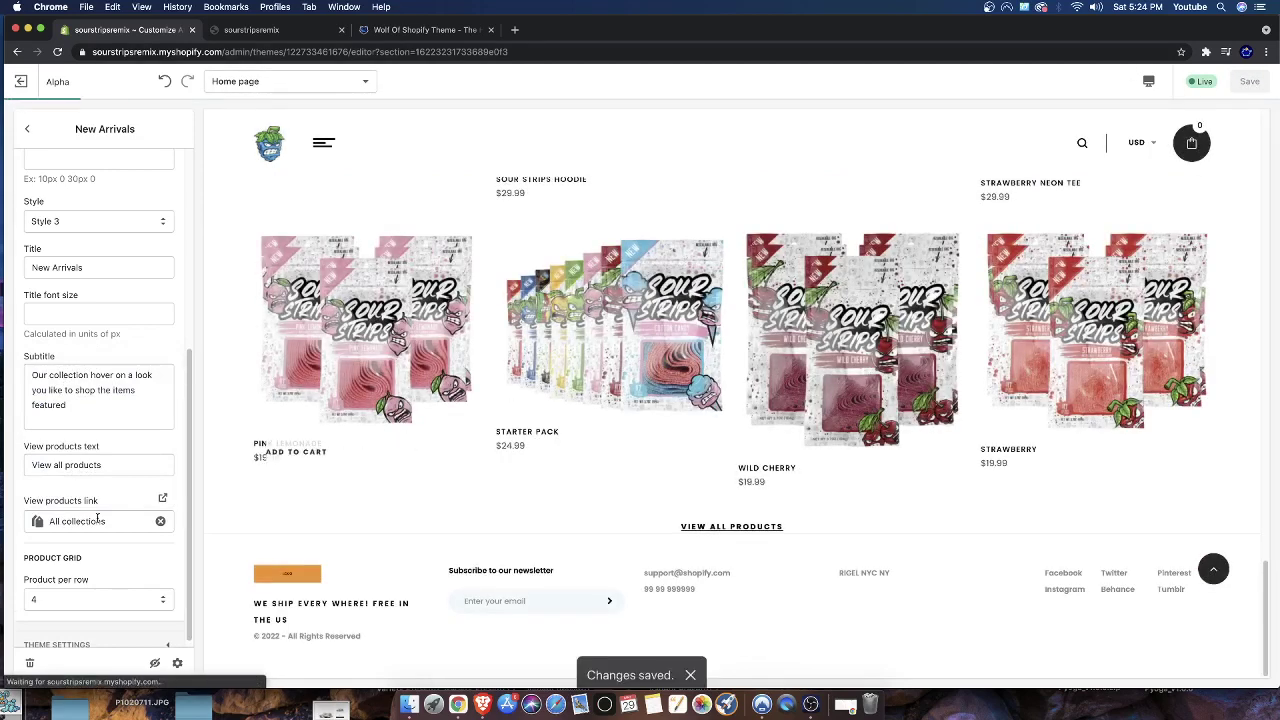
pyautogui.click(160, 521)
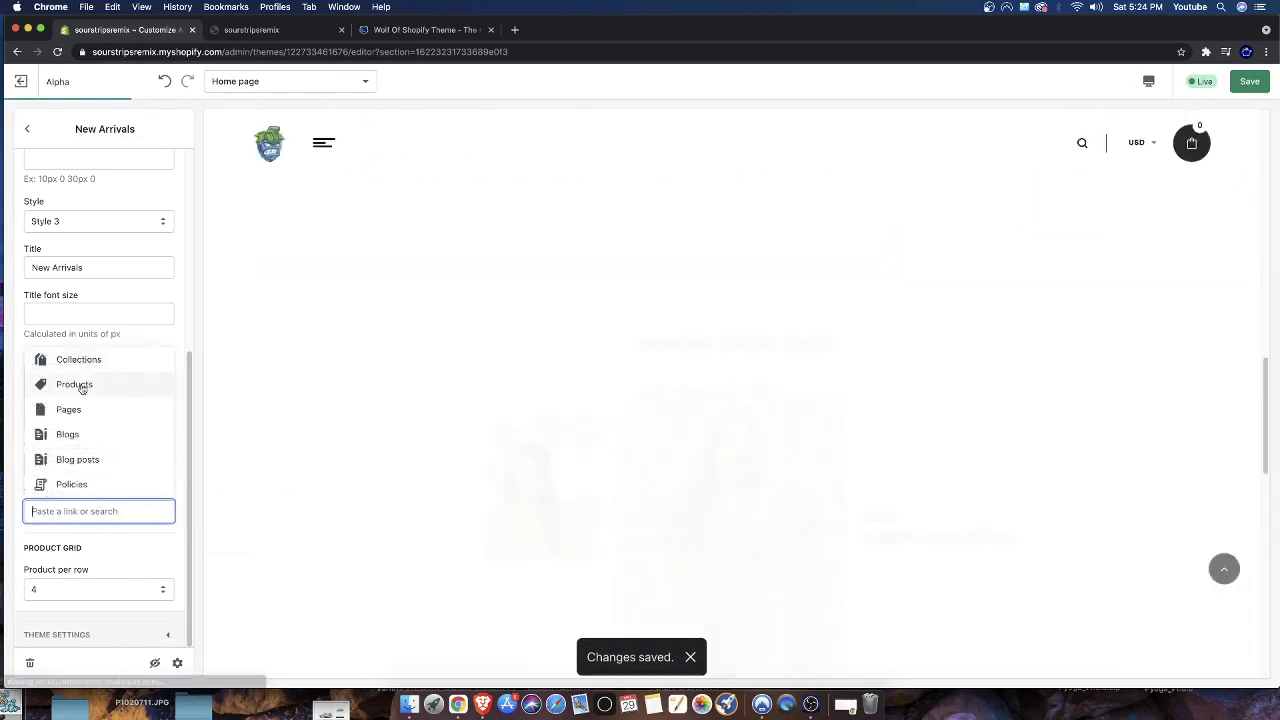
pyautogui.click(82, 388)
pyautogui.click(87, 357)
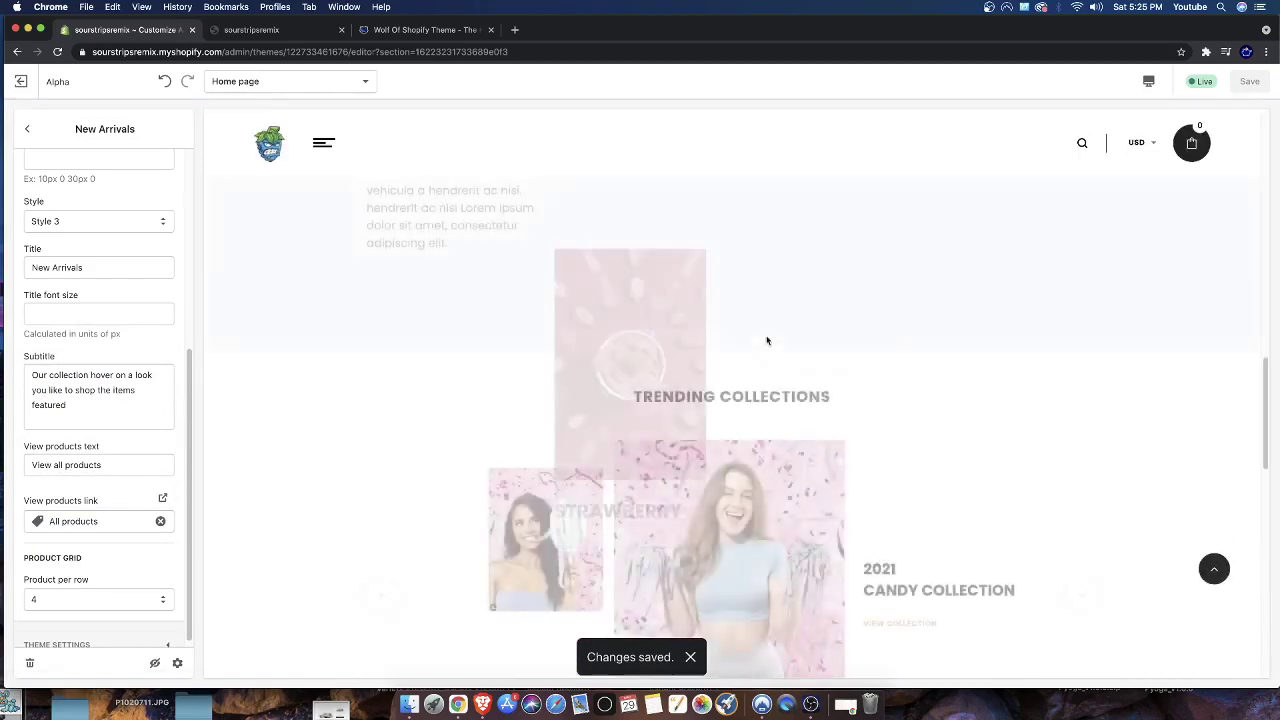
# Step: Open the Products collection page in the preview through VIEW ALL PRODUCTS
pyautogui.scroll(-4, 760, 340)
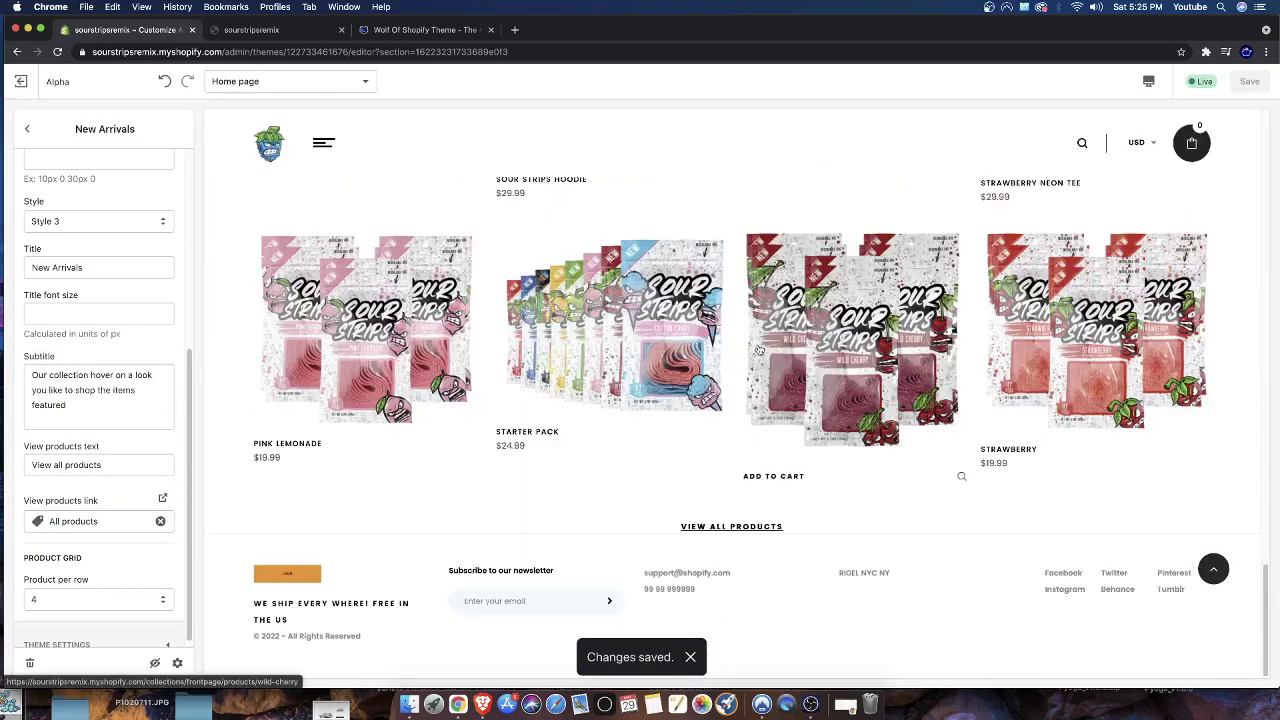
pyautogui.click(740, 527)
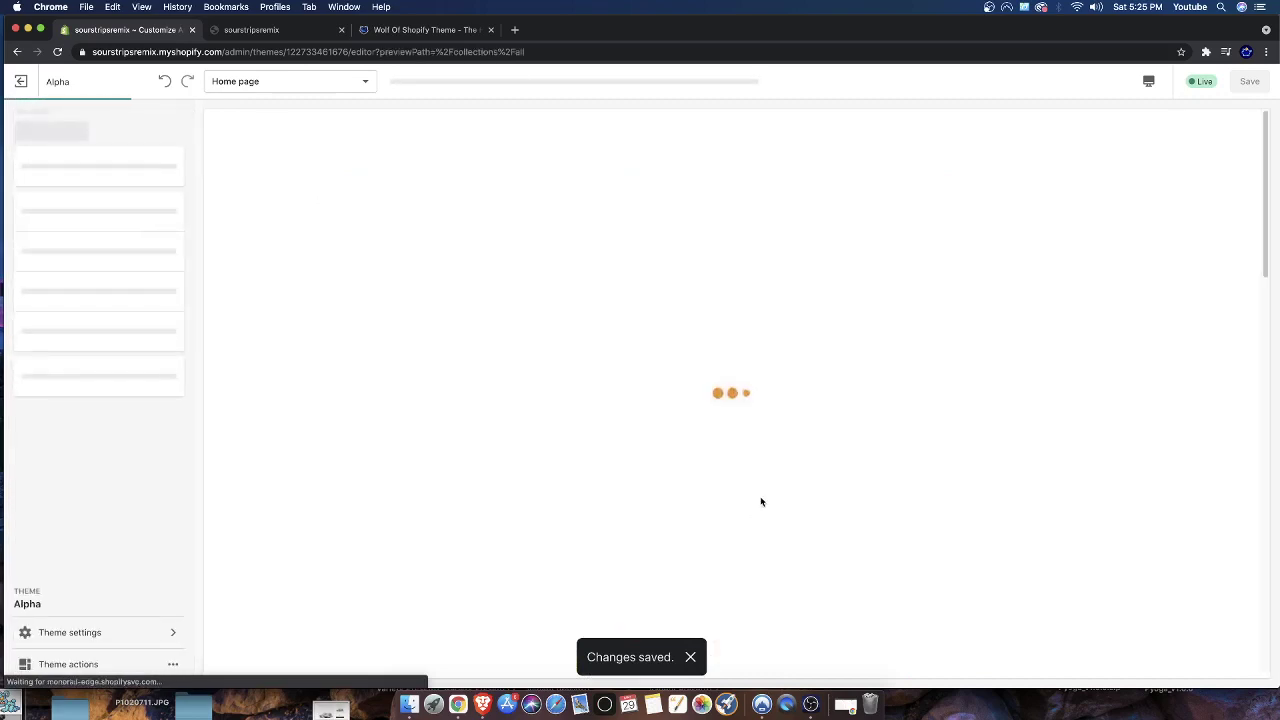
pyautogui.scroll(-10, 733, 447)
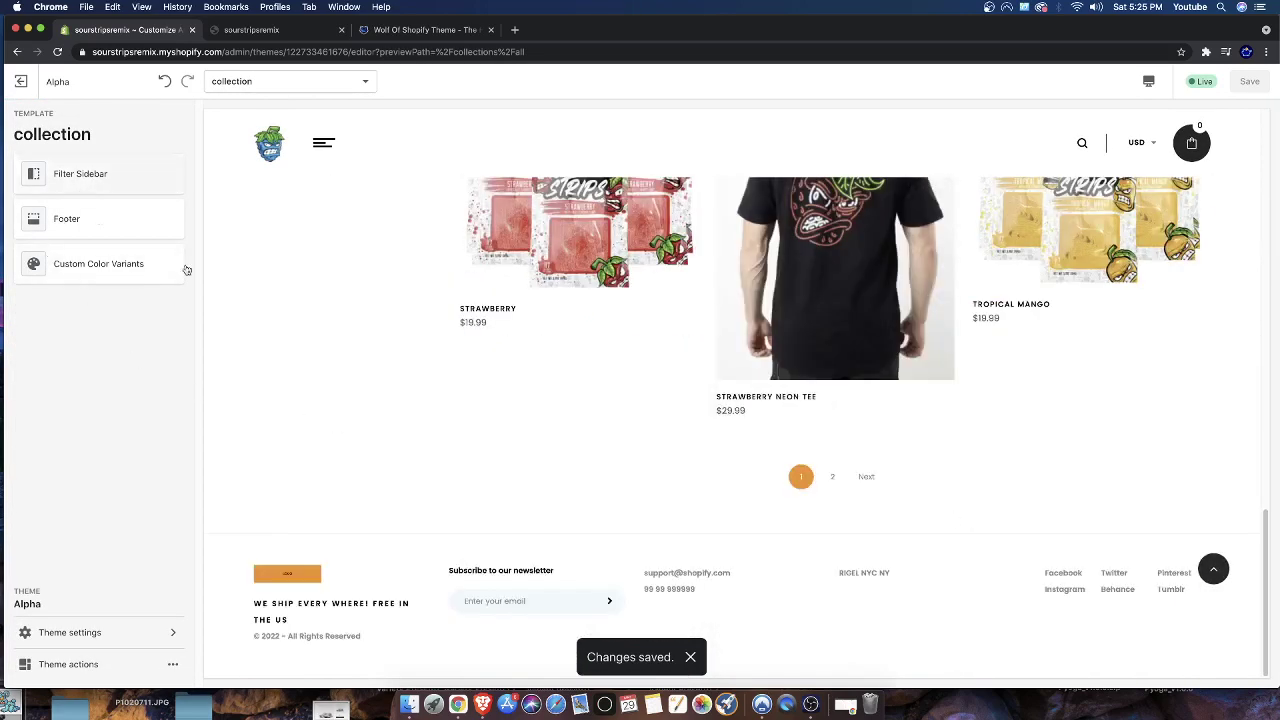
pyautogui.scroll(10, 694, 391)
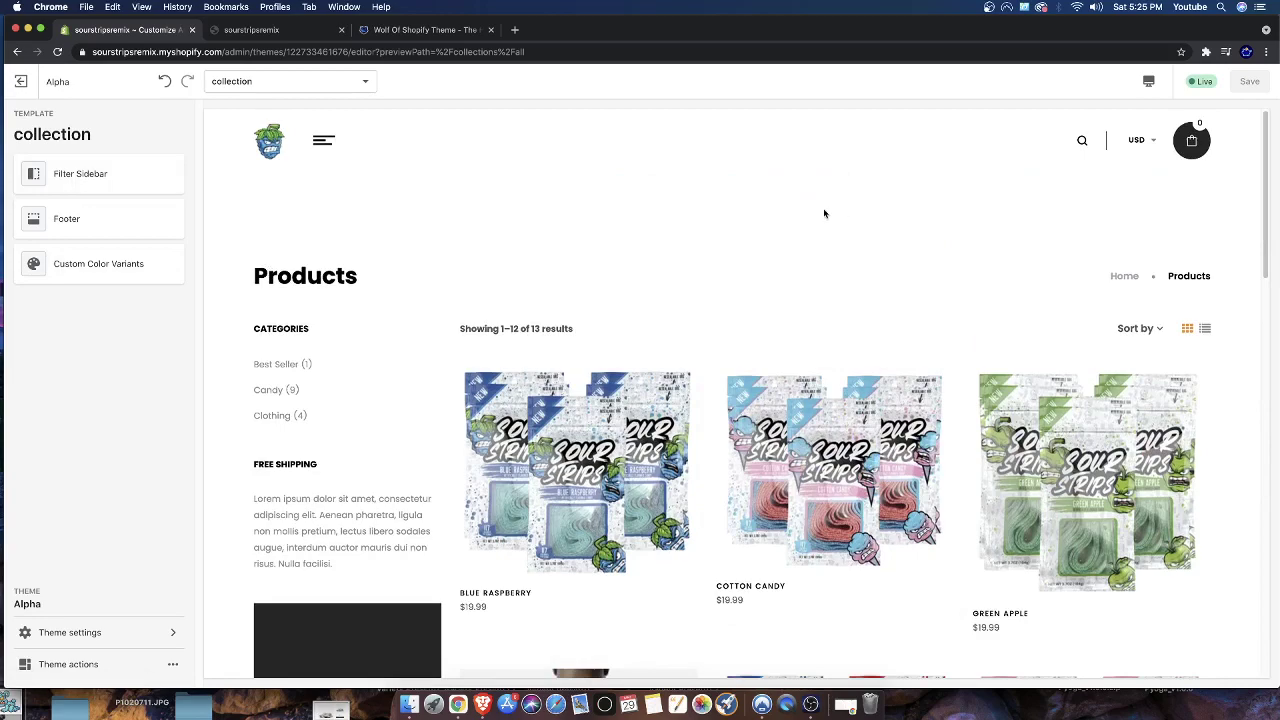
pyautogui.scroll(-2, 788, 347)
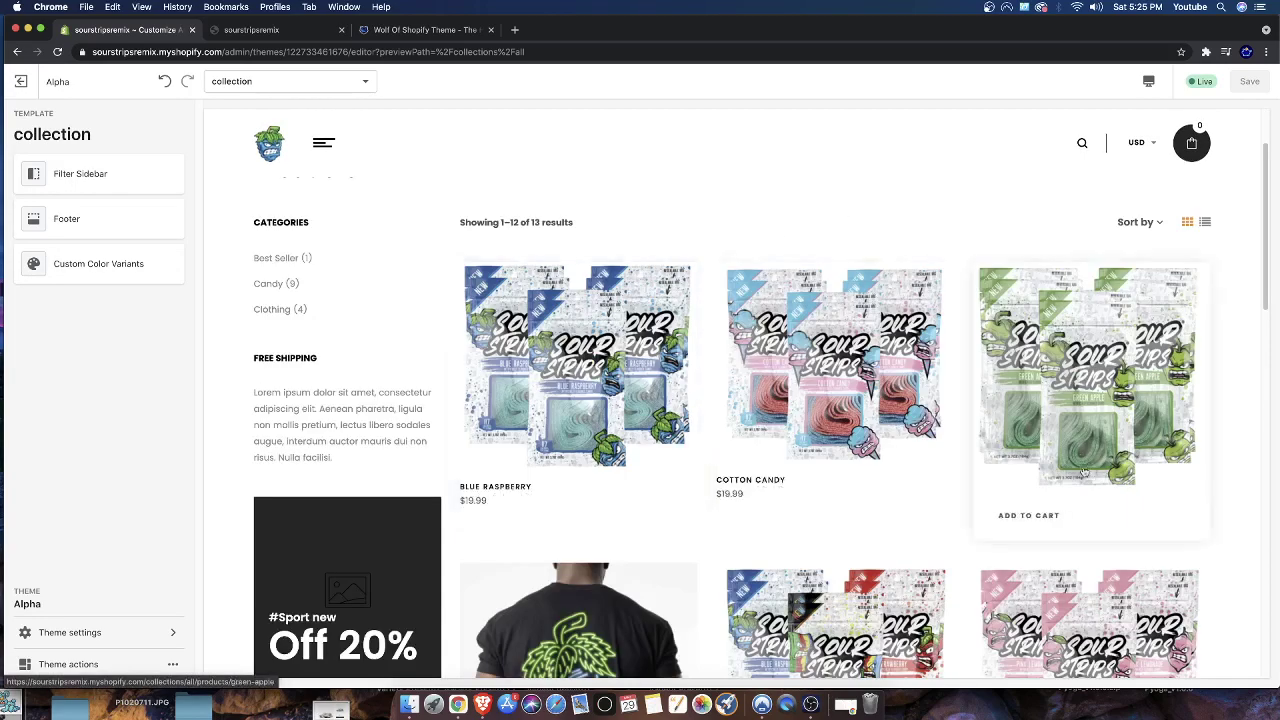
pyautogui.scroll(-4, 665, 460)
pyautogui.scroll(-6, 650, 470)
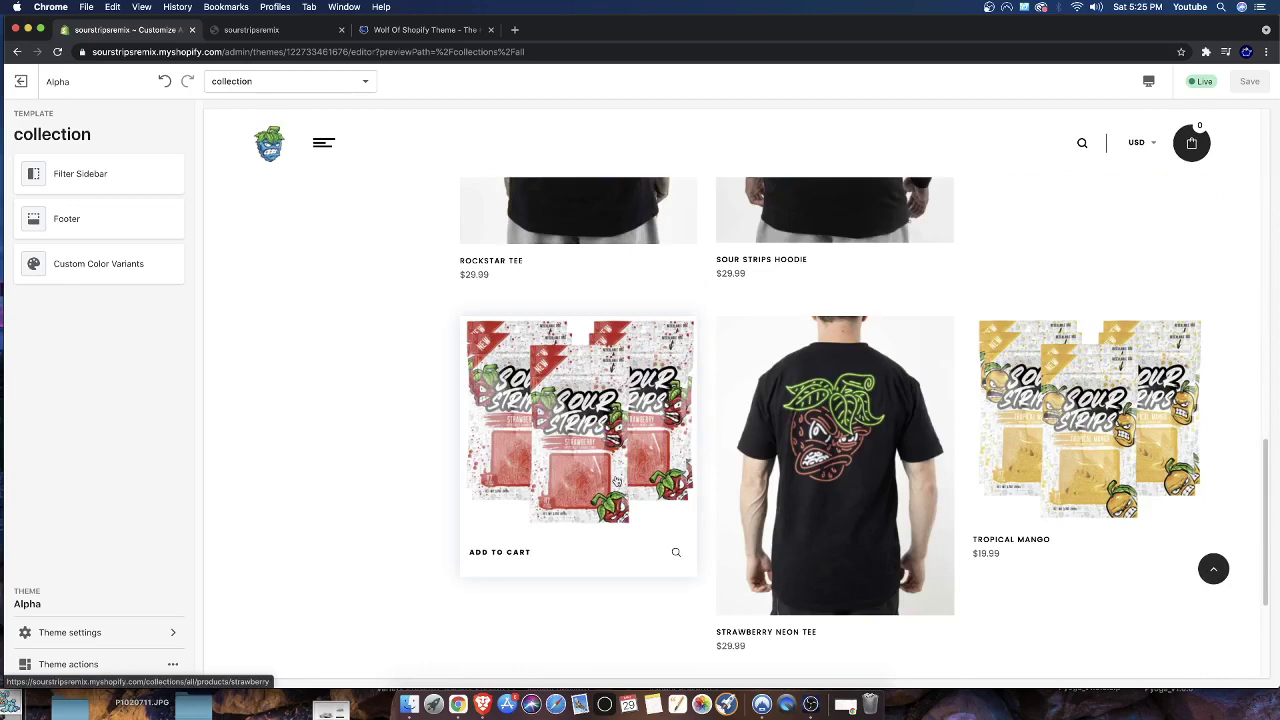
pyautogui.scroll(12, 617, 481)
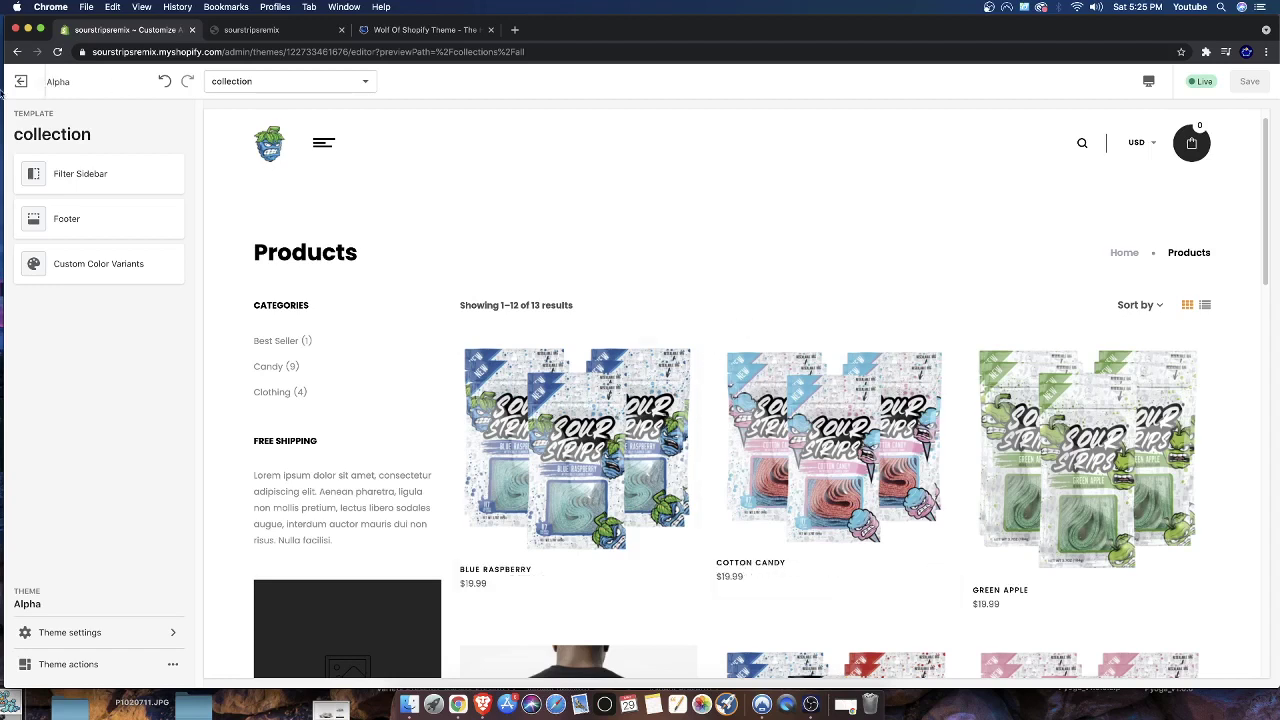
# Step: Show the collection products as a list, then switch them back to grid view
pyautogui.click(1204, 304)
pyautogui.scroll(-10, 857, 320)
pyautogui.scroll(-8, 680, 405)
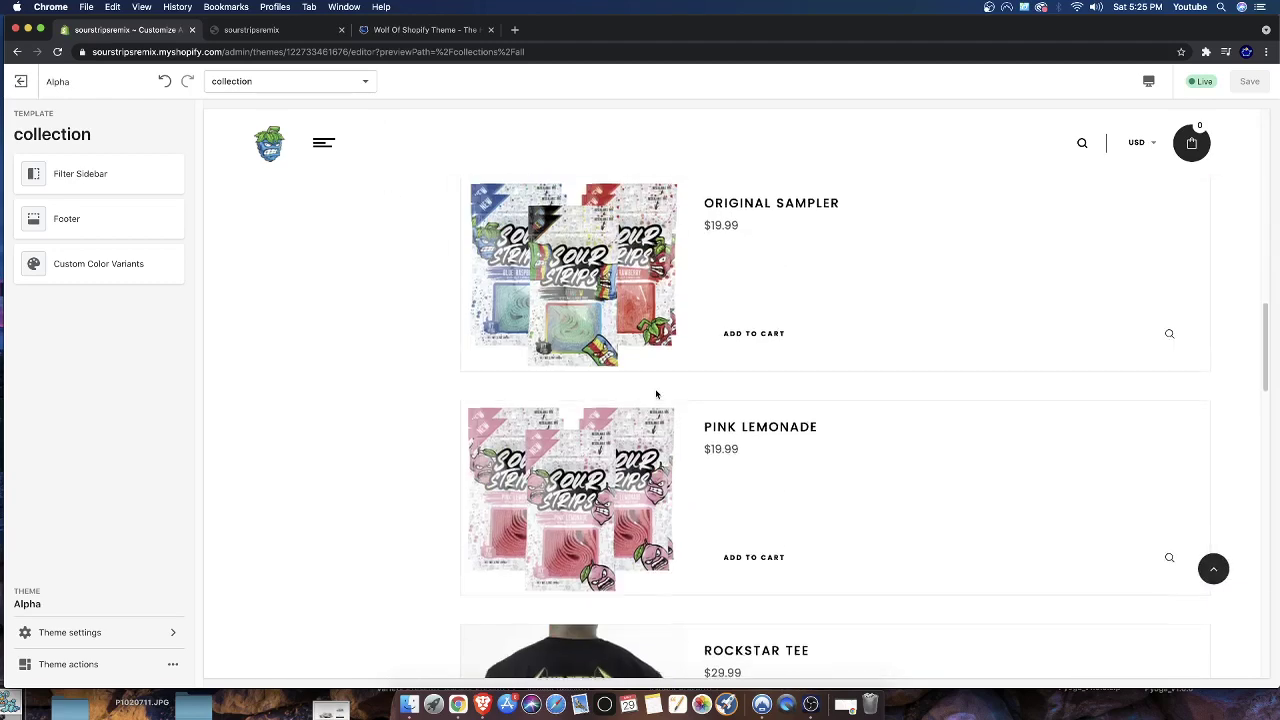
pyautogui.scroll(8, 691, 363)
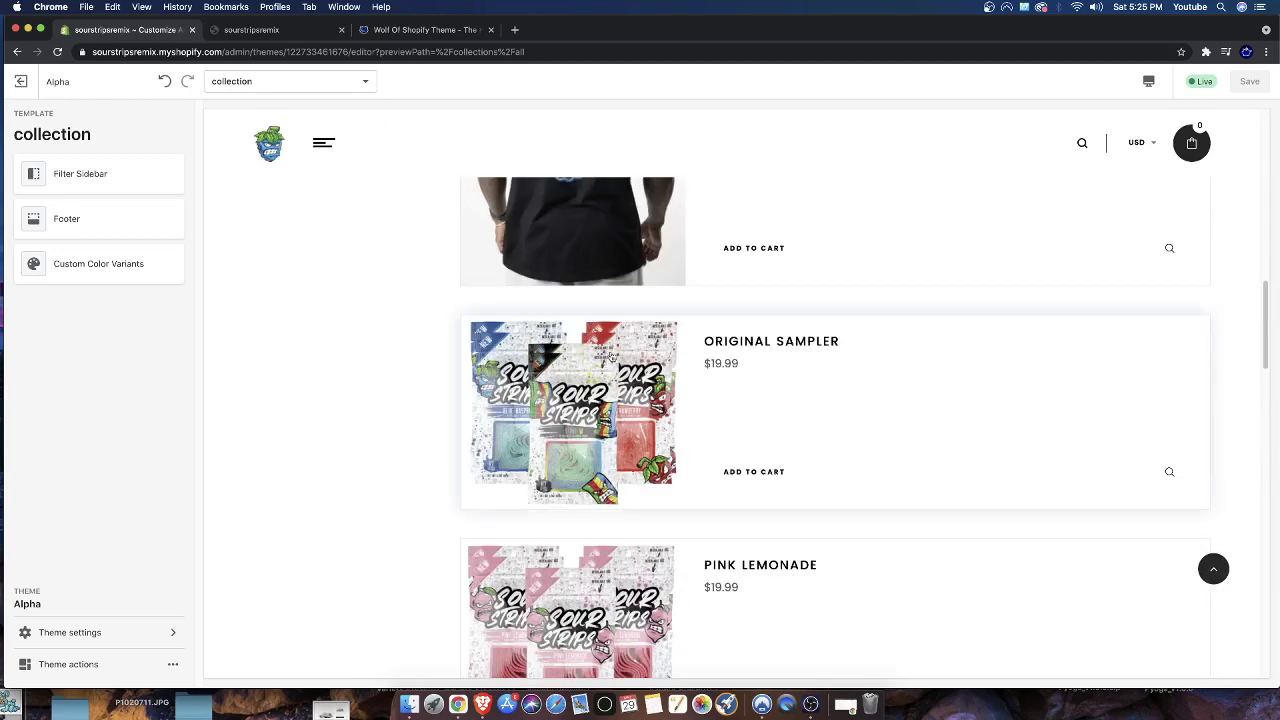
pyautogui.scroll(10, 900, 329)
pyautogui.click(1187, 332)
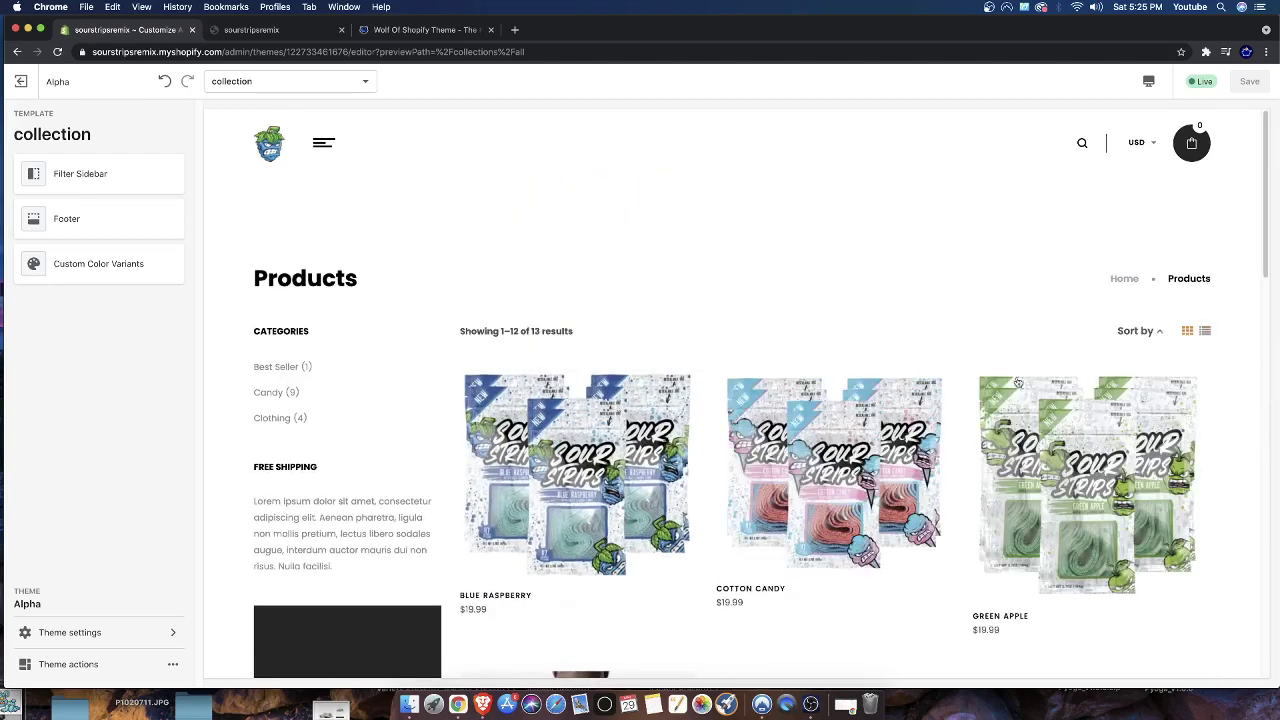
pyautogui.scroll(-8, 806, 380)
pyautogui.scroll(7, 820, 420)
pyautogui.scroll(1, 1000, 450)
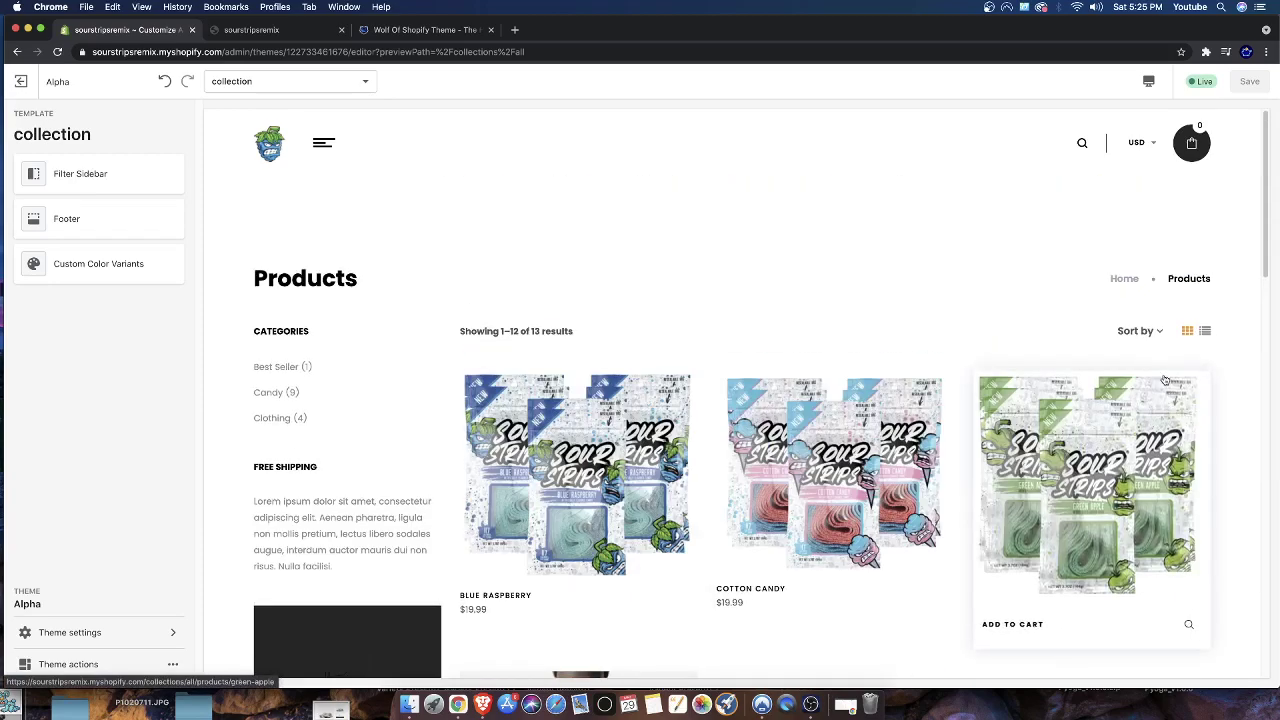
pyautogui.click(425, 30)
pyautogui.click(165, 33)
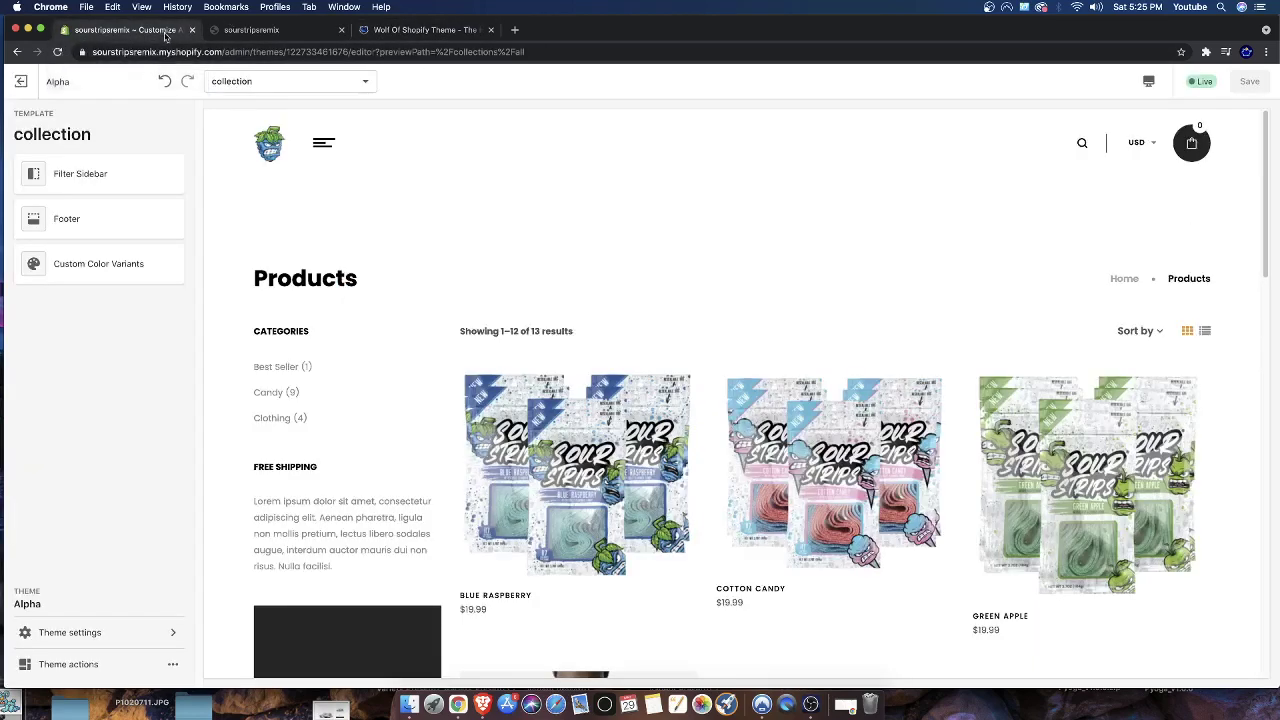
# Step: Exit the Alpha editor and customize the Wolf theme from the Theme library
pyautogui.click(32, 82)
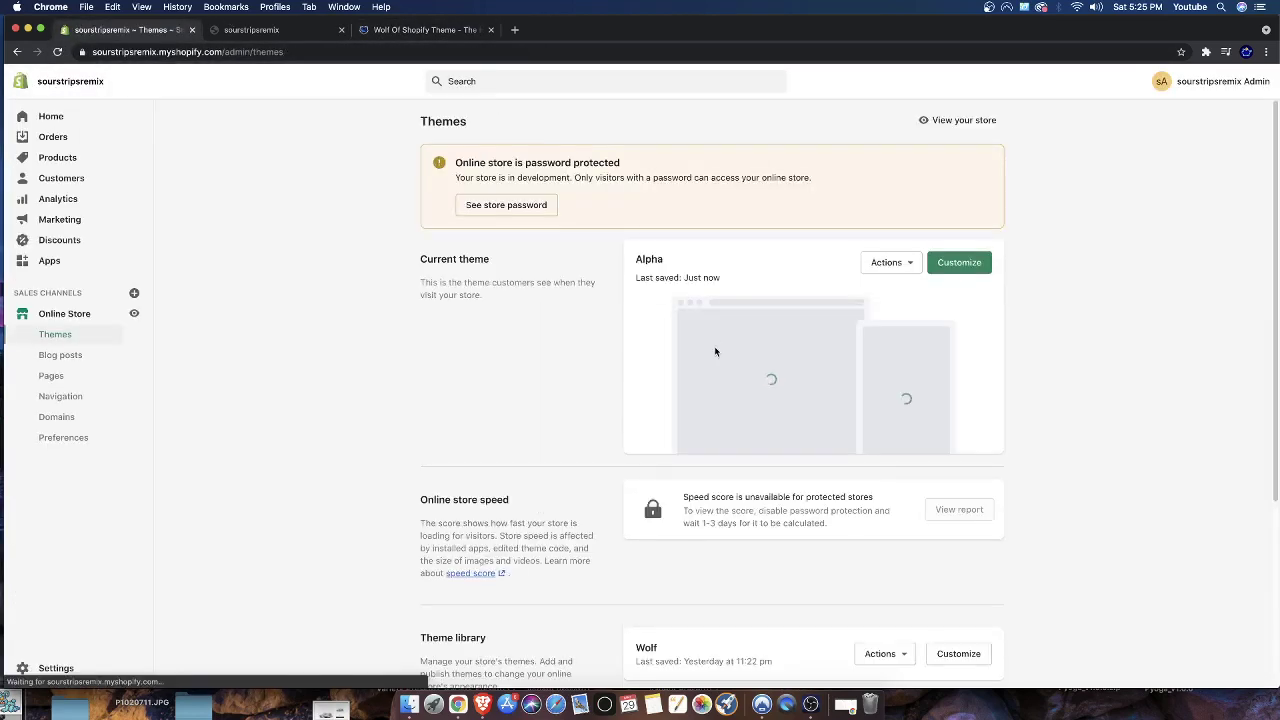
pyautogui.scroll(-3, 710, 310)
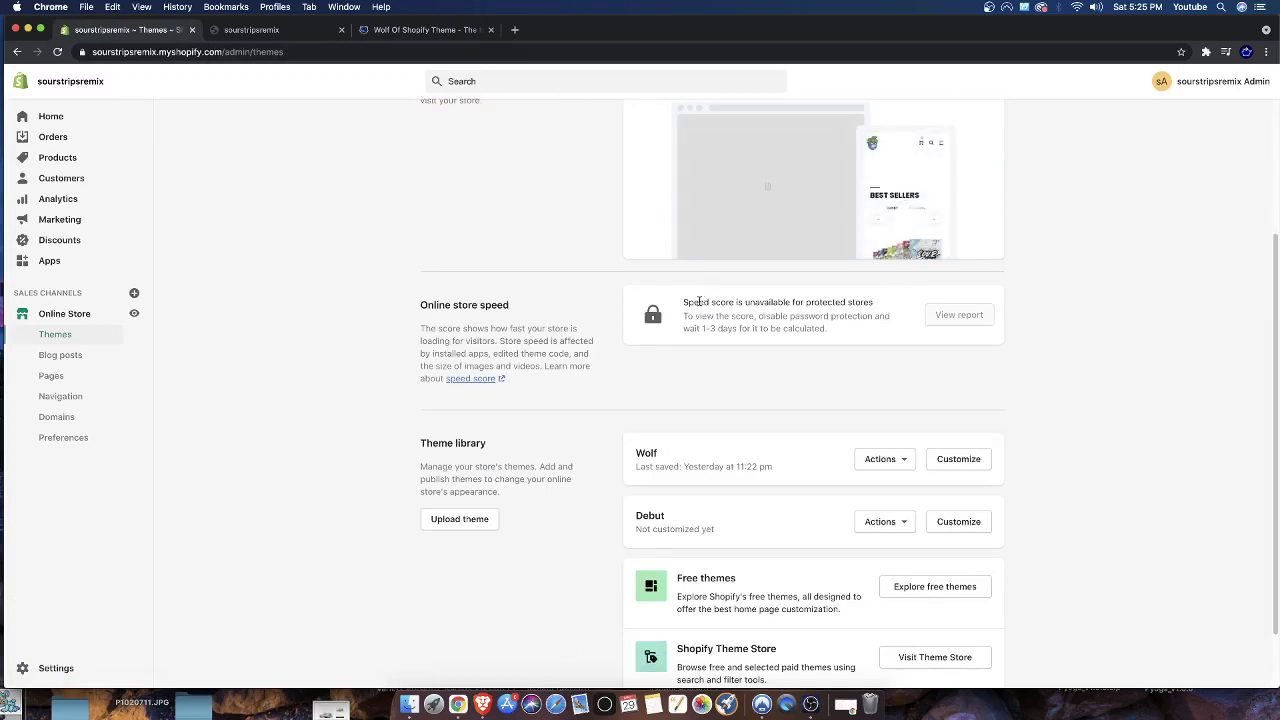
pyautogui.click(957, 459)
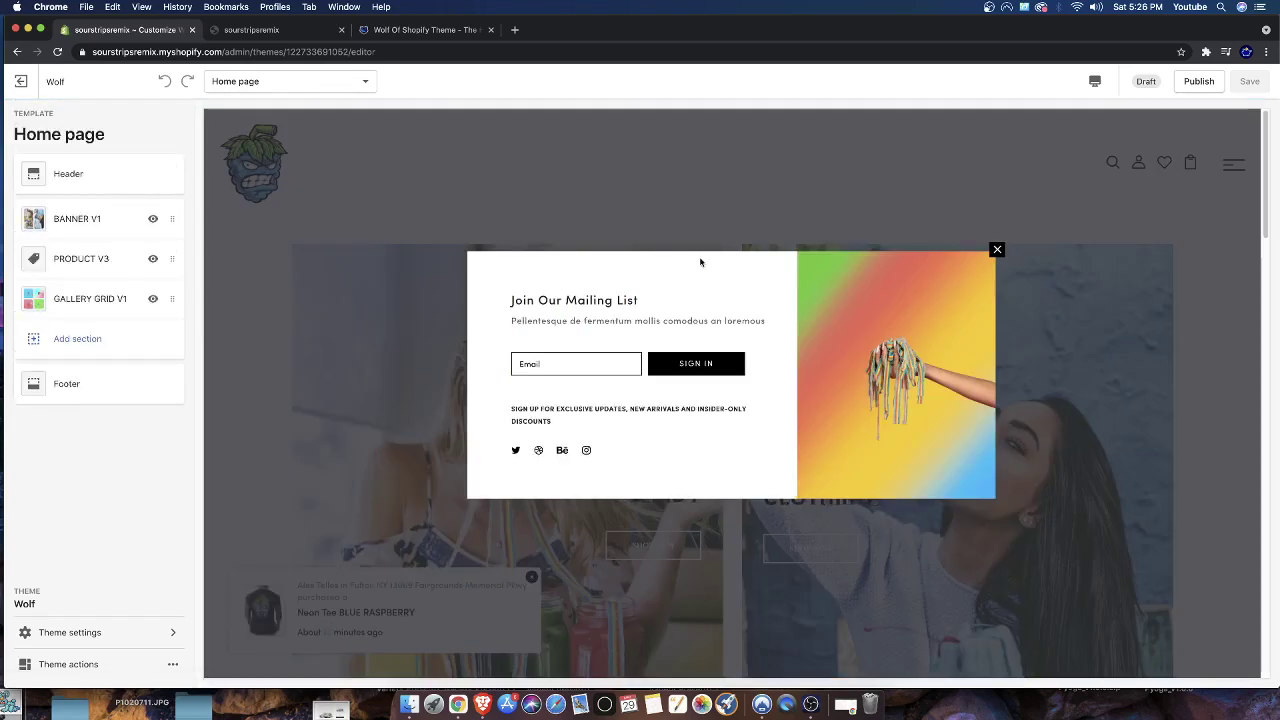
# Step: Close the mailing-list popup and scroll to the Shop All section
pyautogui.click(997, 249)
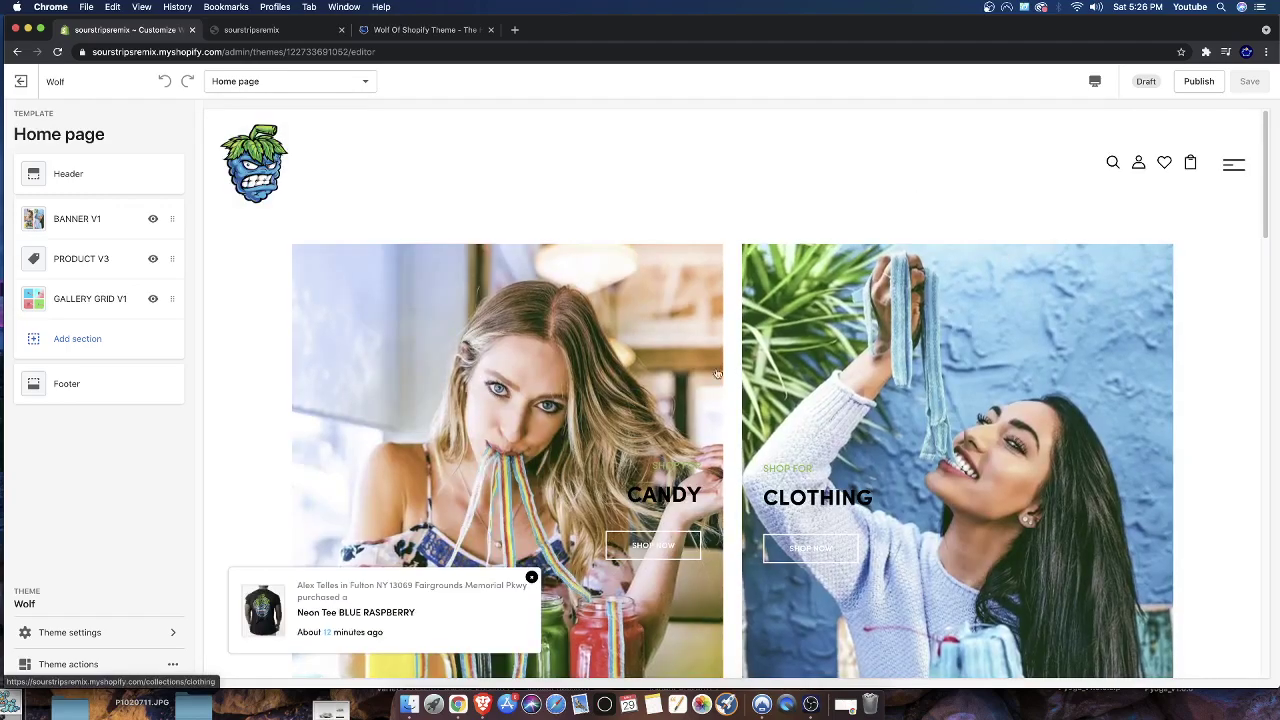
pyautogui.scroll(-10, 698, 457)
pyautogui.scroll(4, 517, 423)
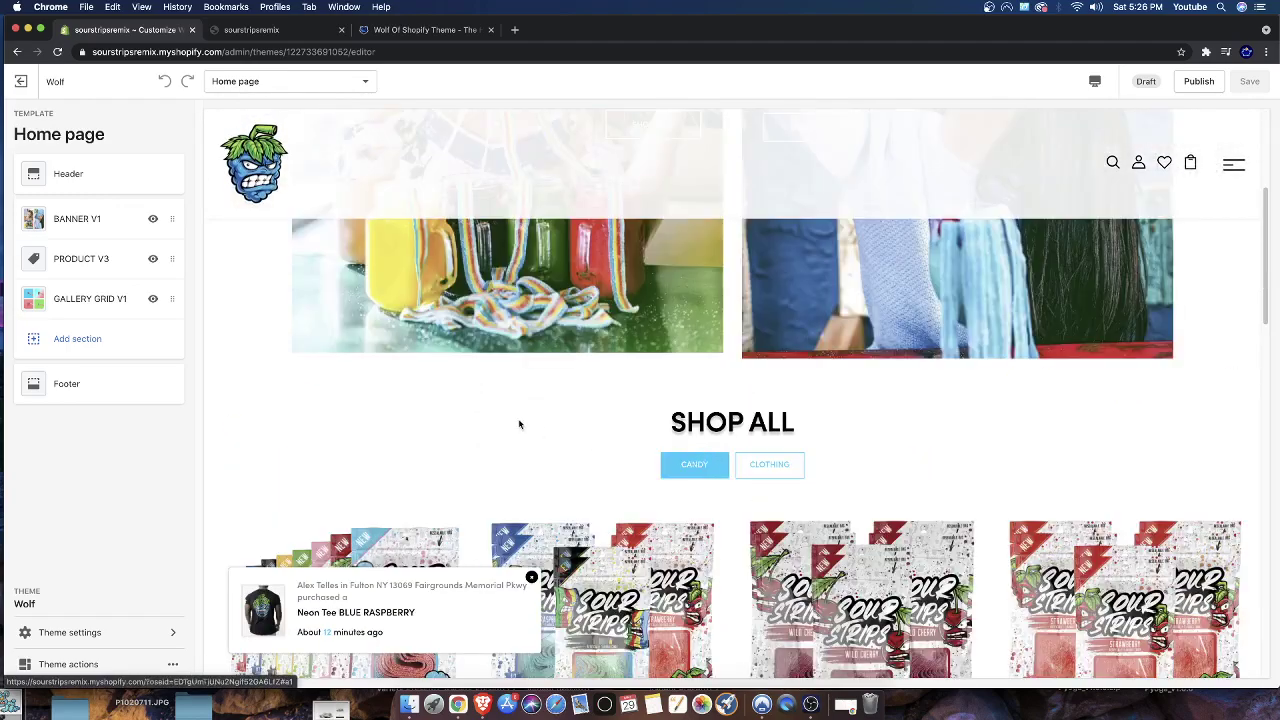
pyautogui.scroll(-5, 512, 410)
pyautogui.scroll(5, 507, 396)
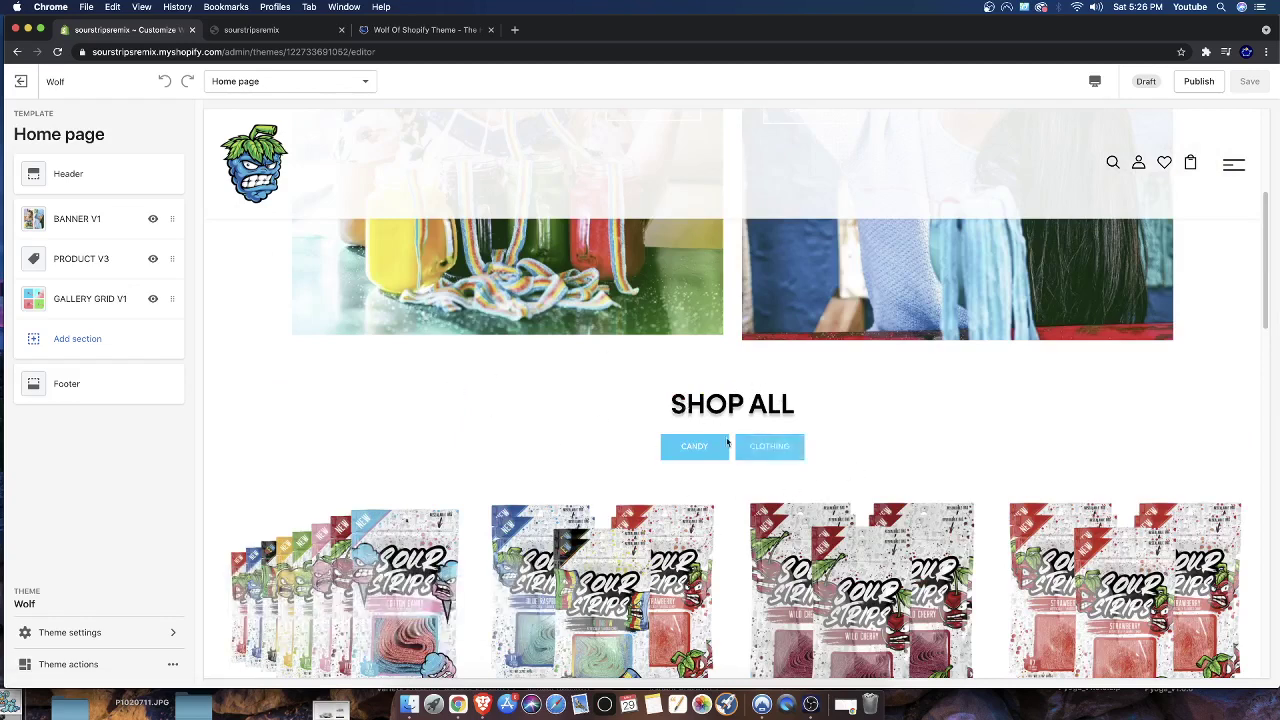
pyautogui.scroll(-2, 727, 450)
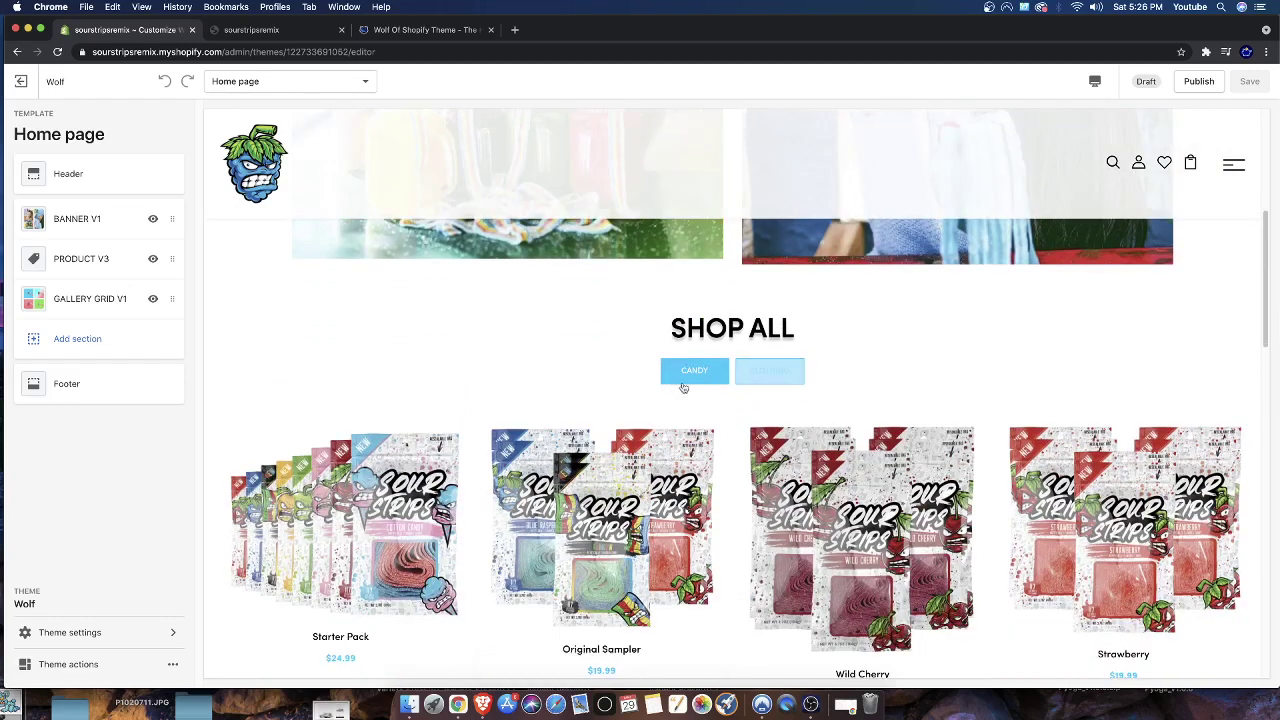
# Step: Zoom the browser page out to 75%
pyautogui.click(1266, 51)
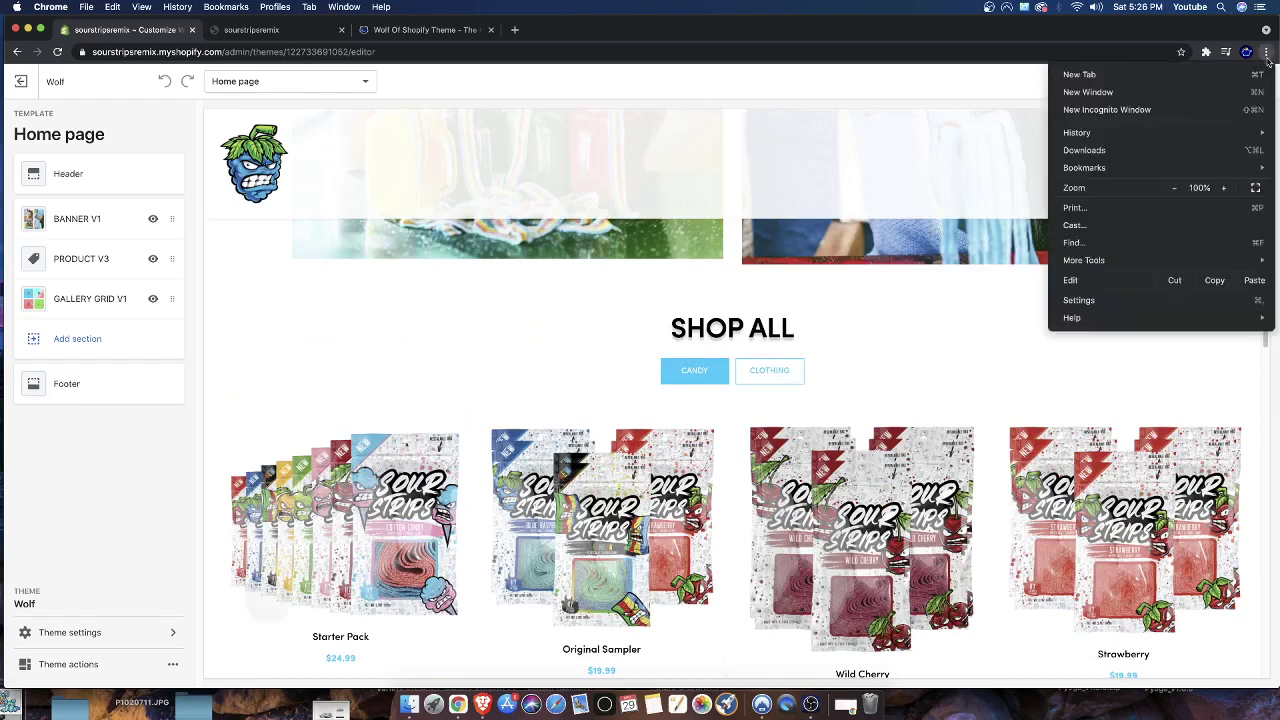
pyautogui.click(1174, 187)
pyautogui.click(1174, 187)
pyautogui.click(1174, 187)
pyautogui.click(1184, 389)
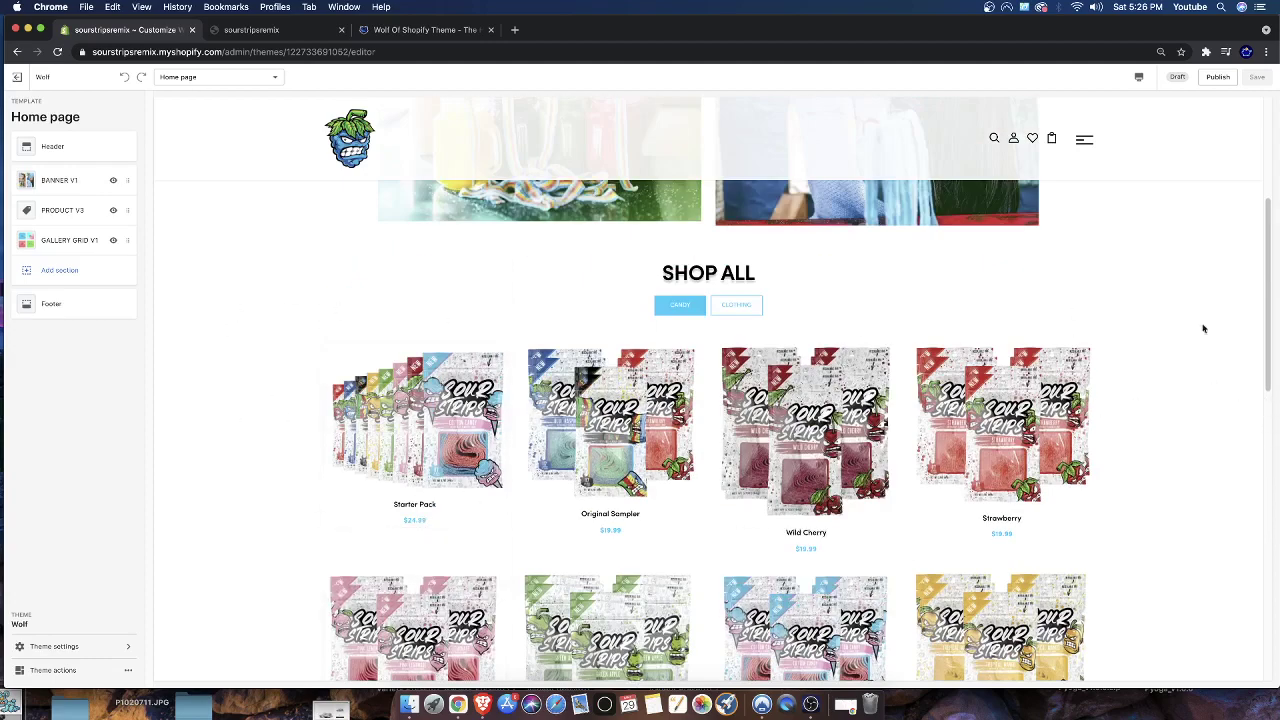
pyautogui.scroll(-5, 1100, 520)
pyautogui.scroll(4, 1080, 423)
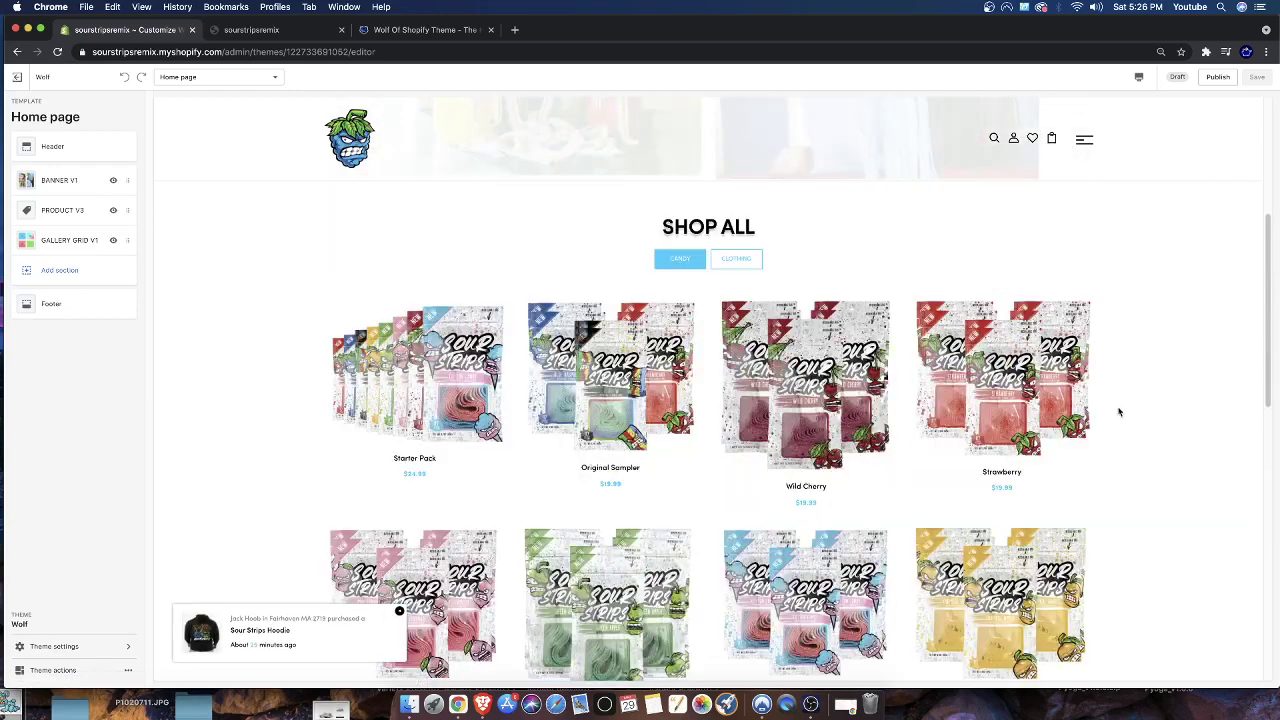
# Step: Switch the editor to the collection page template and open its Collection Page settings
pyautogui.click(265, 77)
pyautogui.click(213, 157)
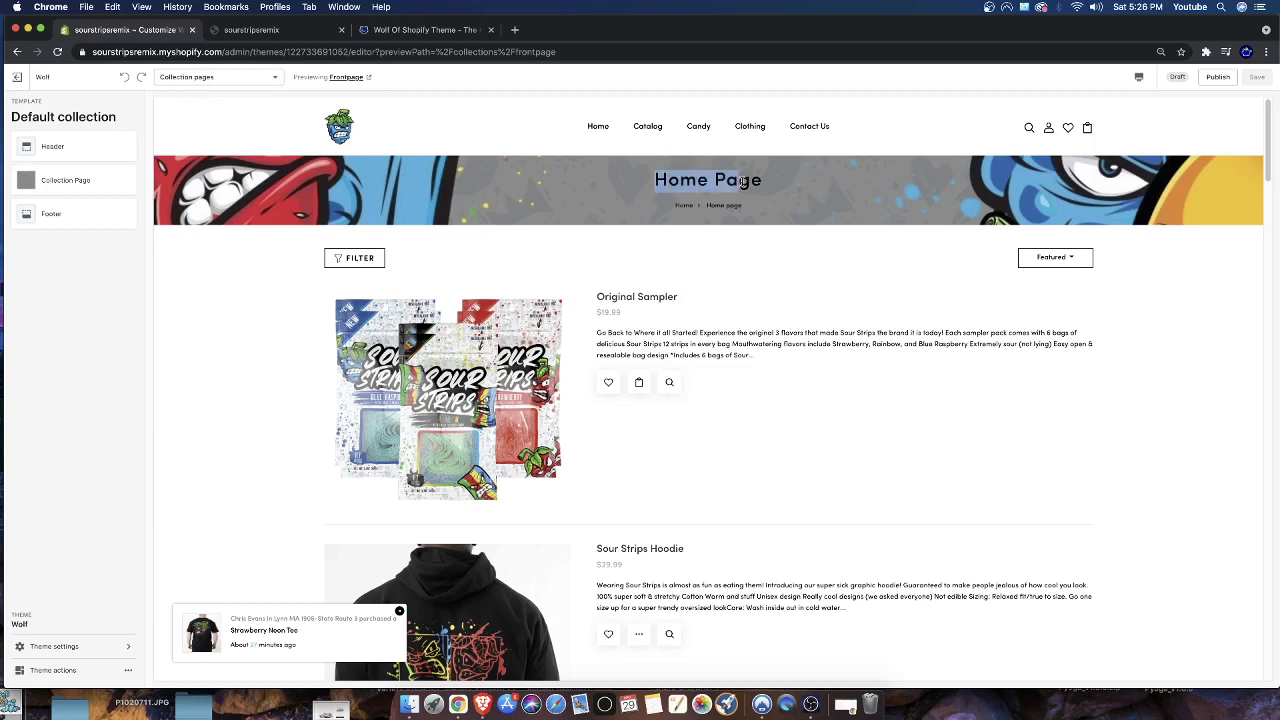
pyautogui.scroll(-3, 1054, 306)
pyautogui.scroll(3, 953, 284)
pyautogui.scroll(-4, 753, 474)
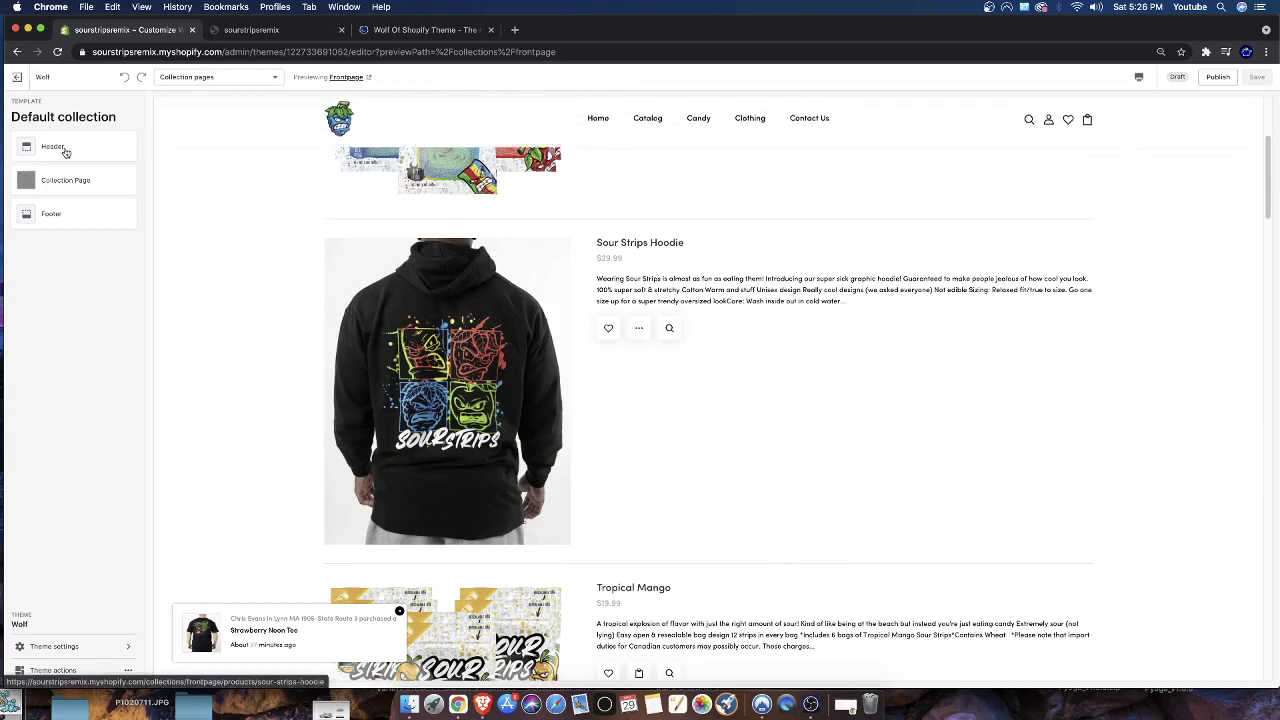
pyautogui.click(65, 183)
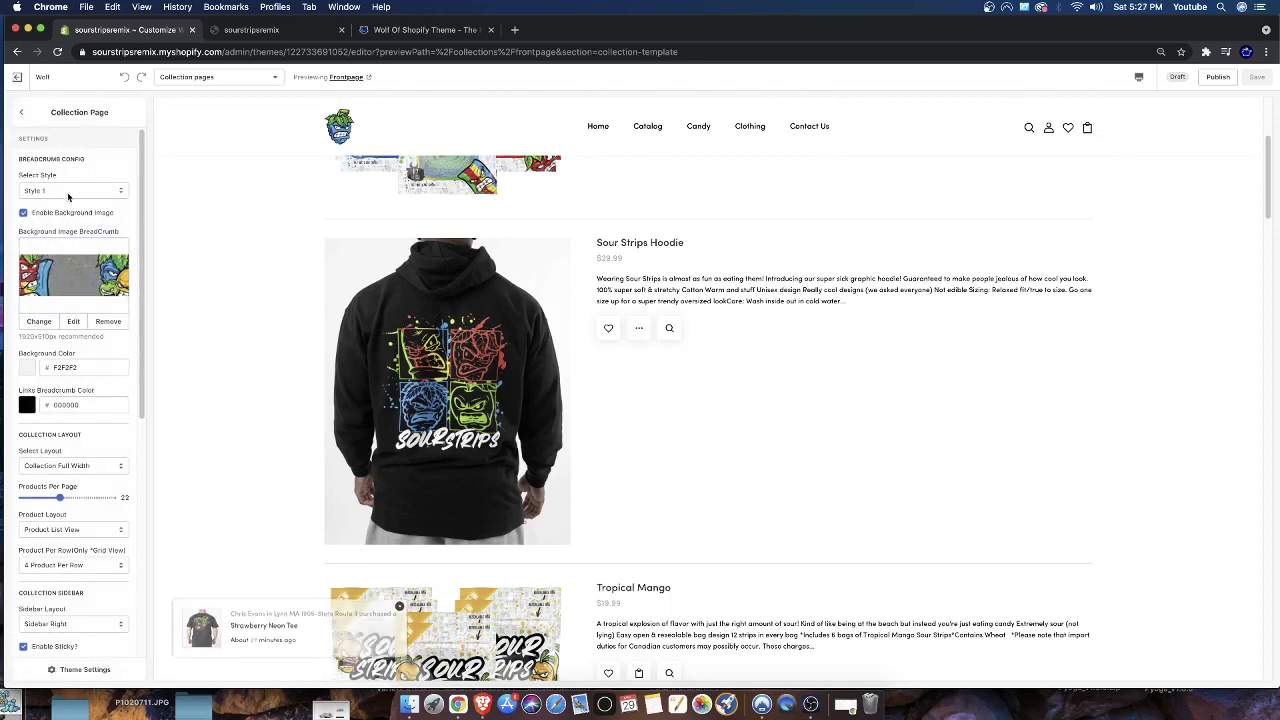
pyautogui.scroll(-3, 330, 440)
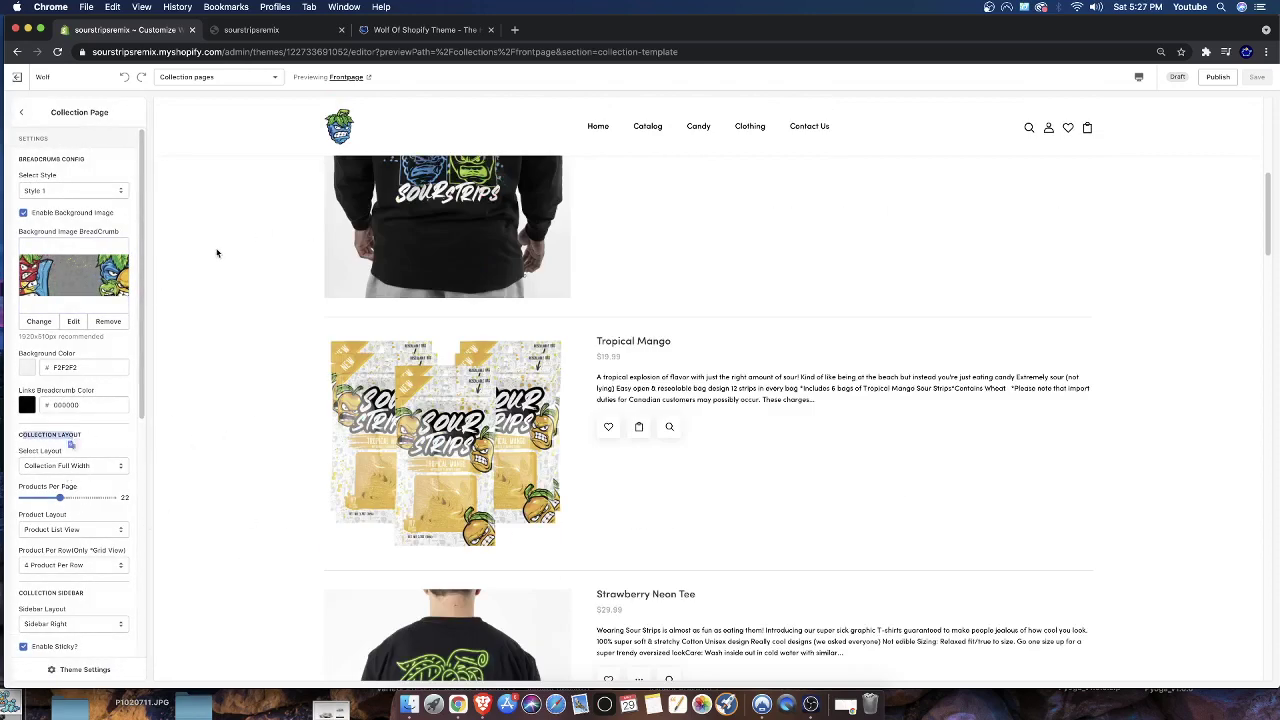
# Step: Open the Alpha Wolf theme page in the Wolf Of Shopify tab, then return to the editor
pyautogui.click(412, 31)
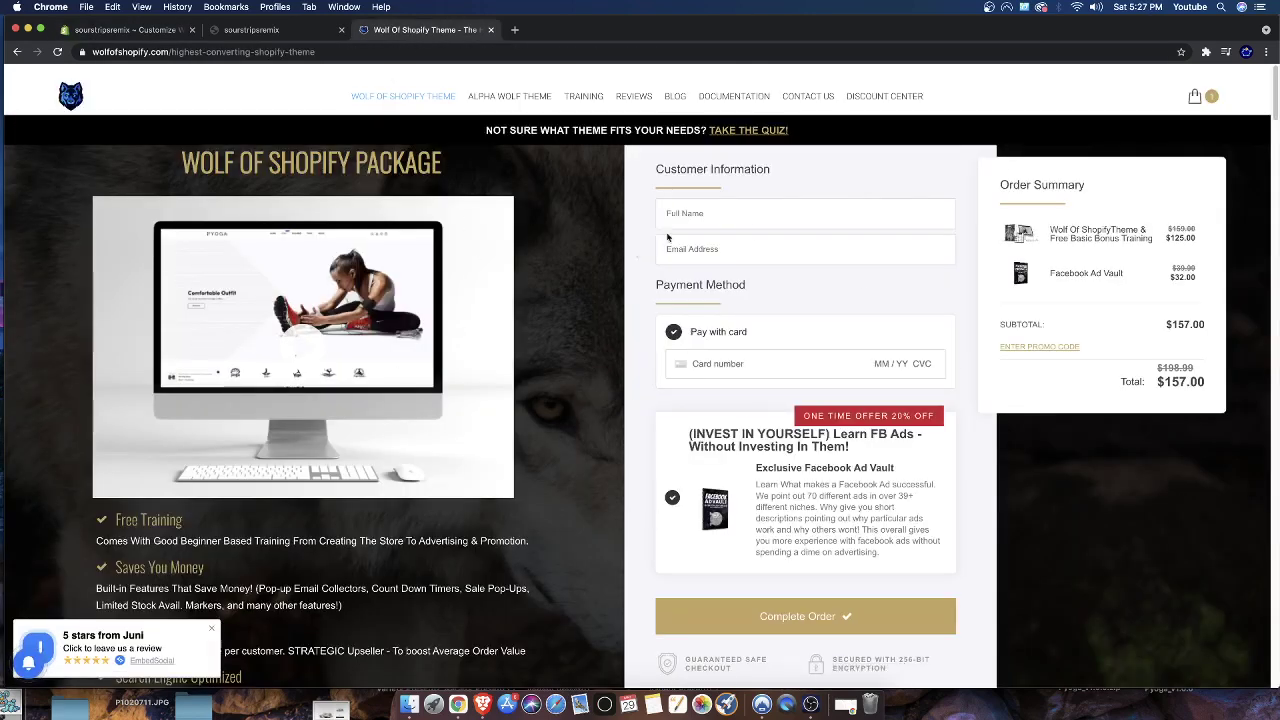
pyautogui.click(118, 24)
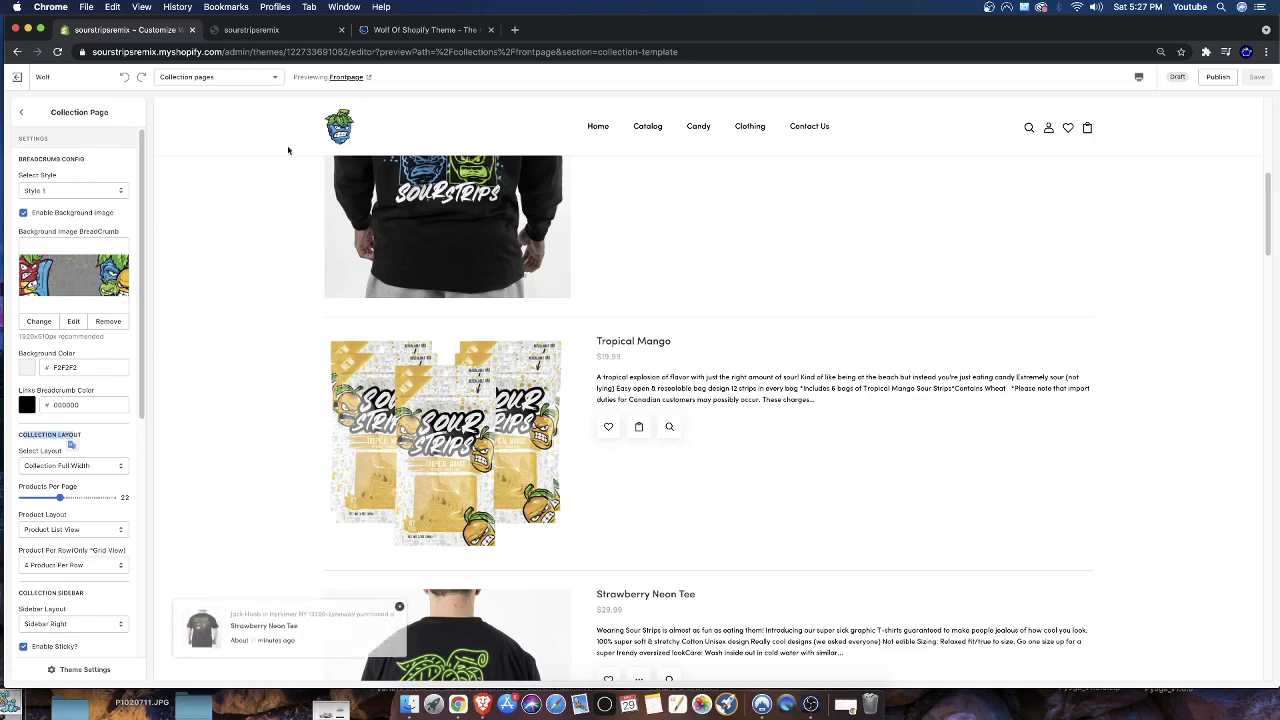
pyautogui.click(428, 31)
pyautogui.click(509, 96)
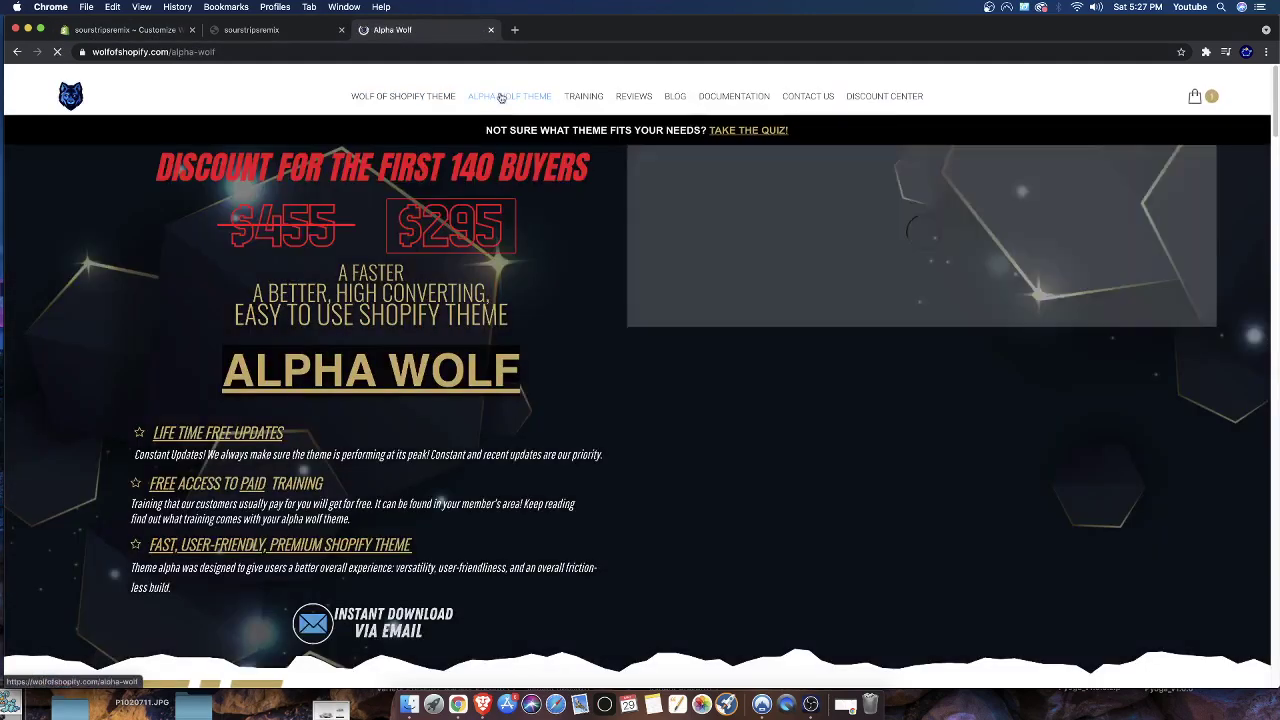
pyautogui.click(122, 30)
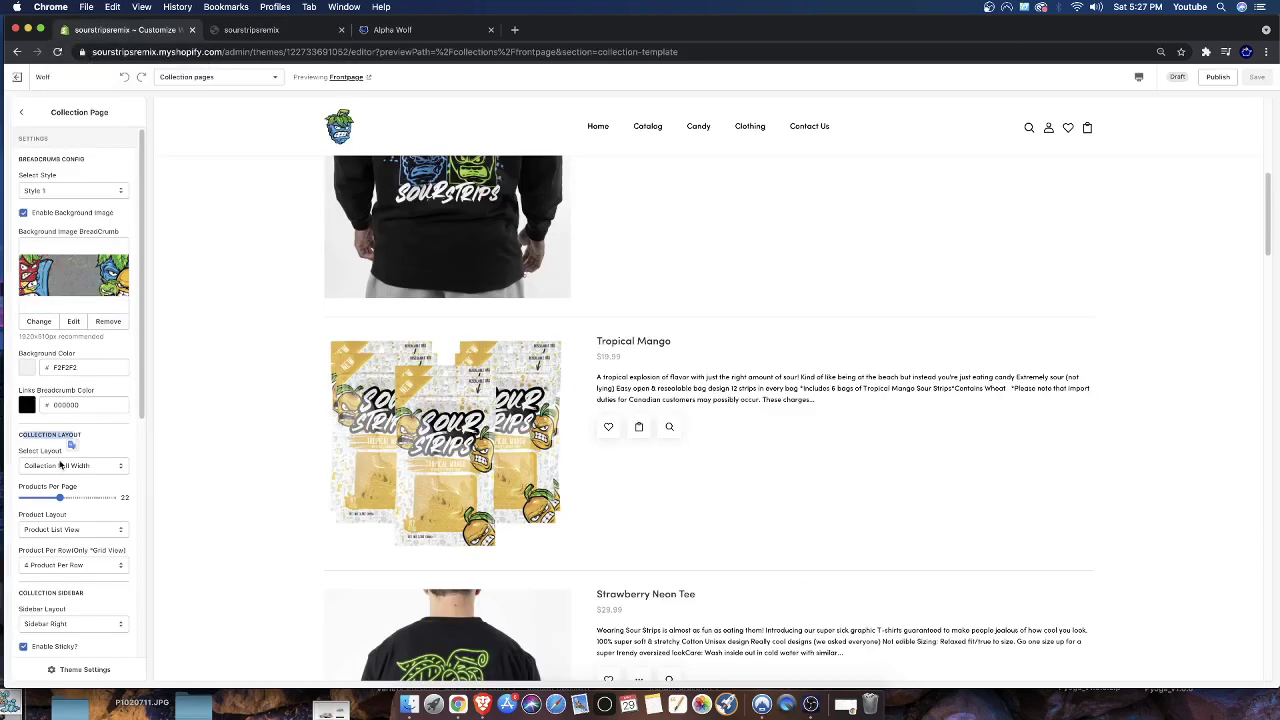
# Step: Keep the Collection Full Width layout and set Product Layout to Product Grid View
pyautogui.click(60, 465)
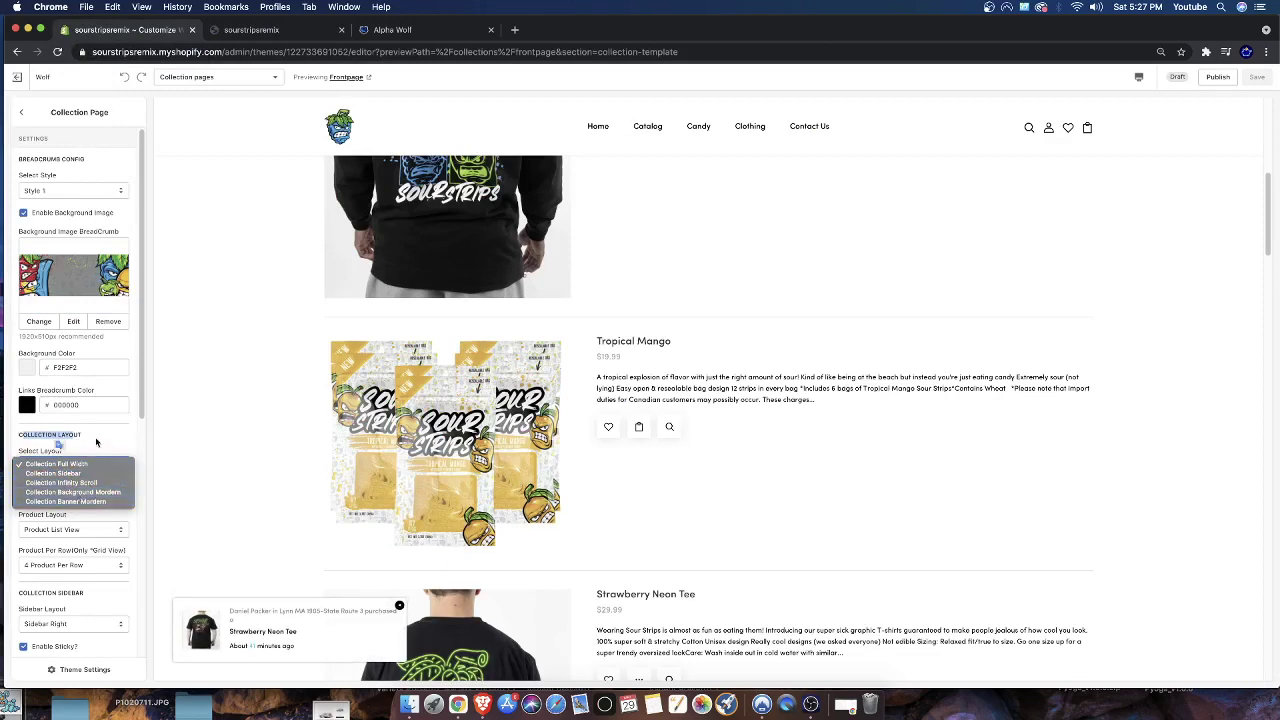
pyautogui.click(96, 441)
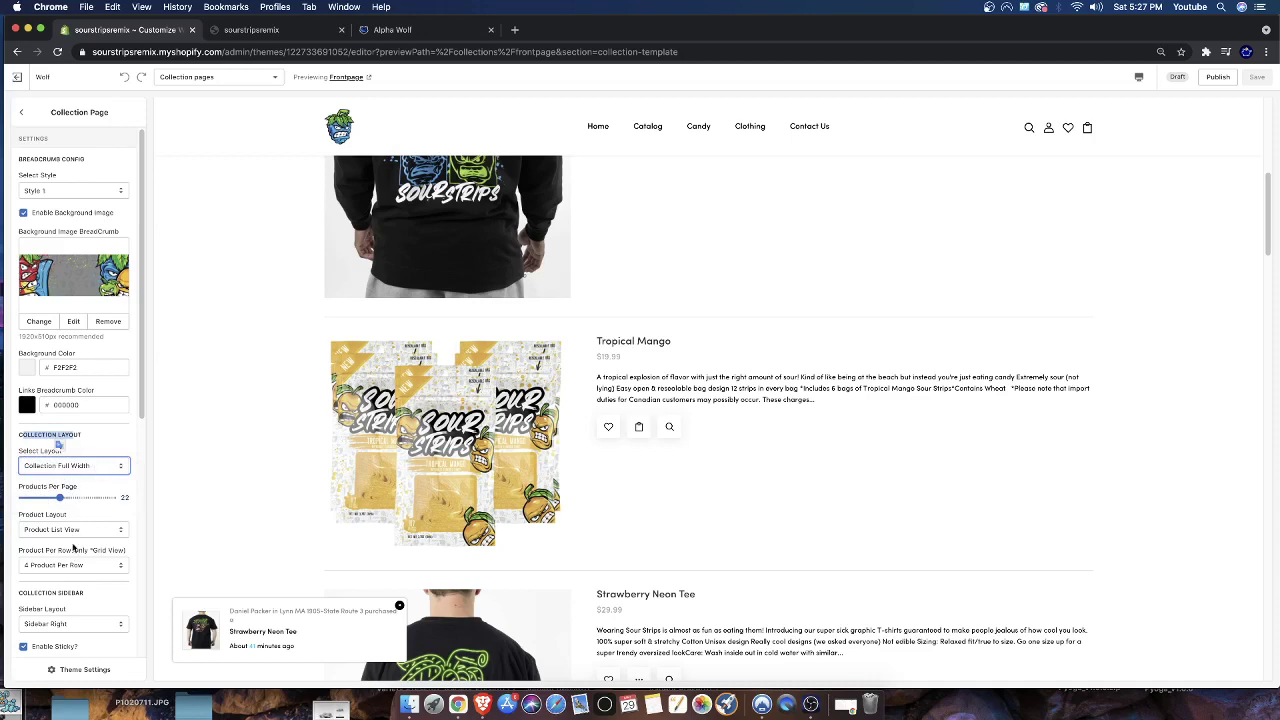
pyautogui.click(68, 530)
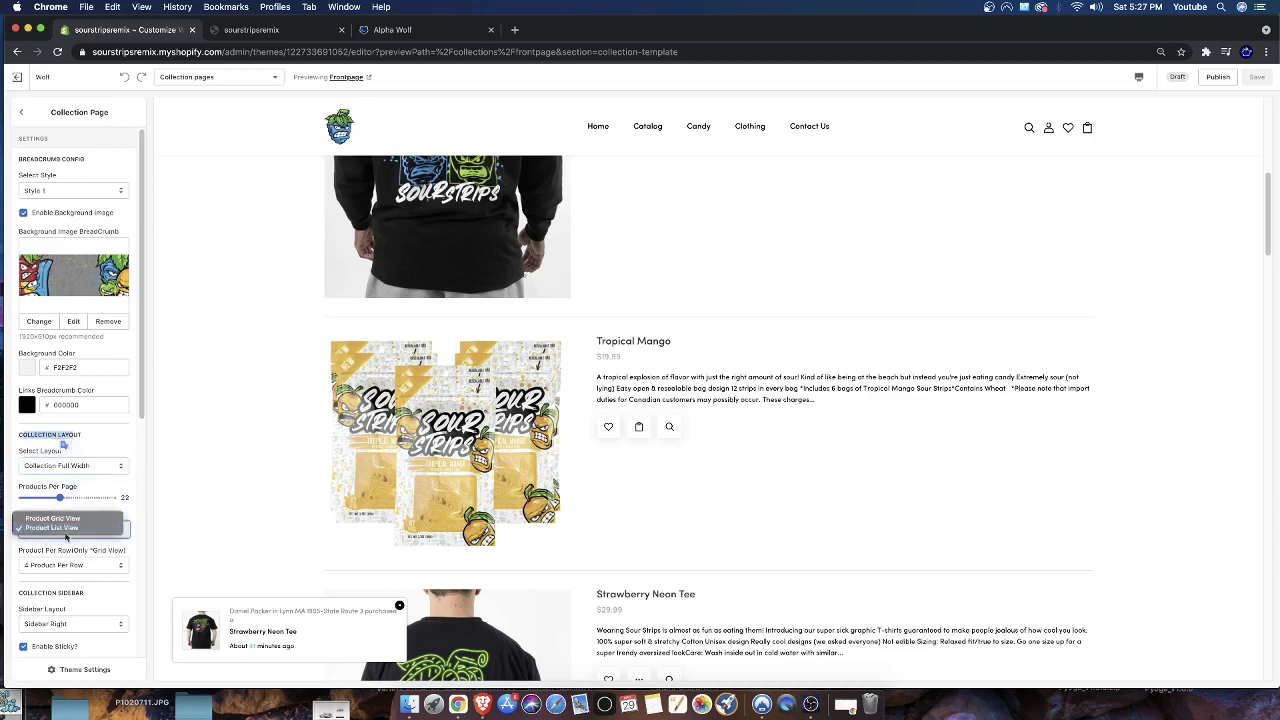
pyautogui.click(57, 518)
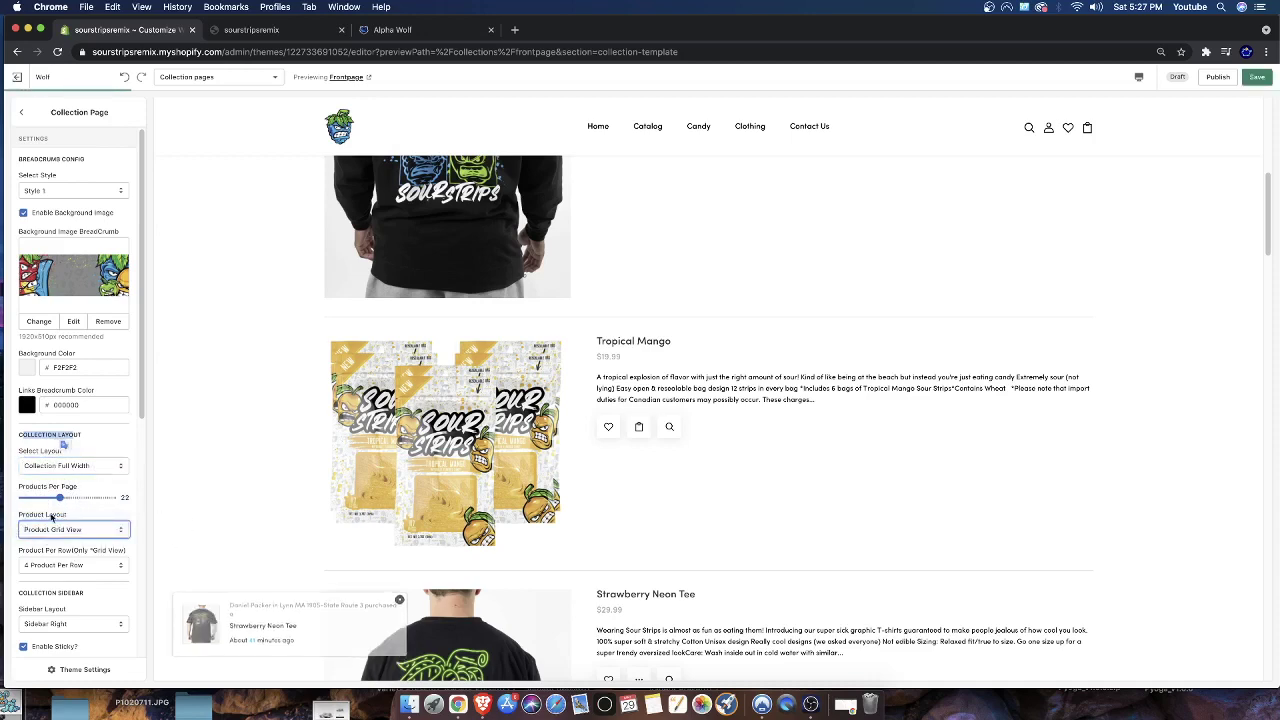
# Step: Set 4 products per row after trying 3 and 5, then load the Home page template
pyautogui.scroll(-3, 526, 249)
pyautogui.click(70, 565)
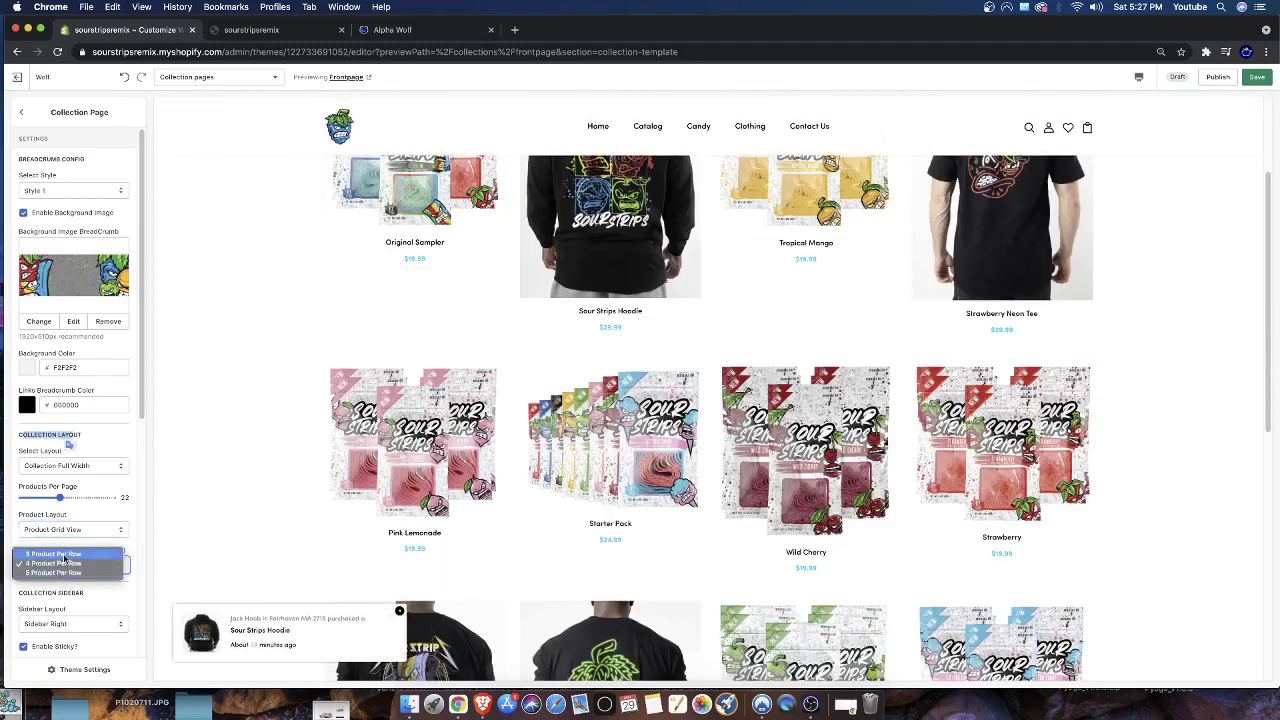
pyautogui.click(60, 555)
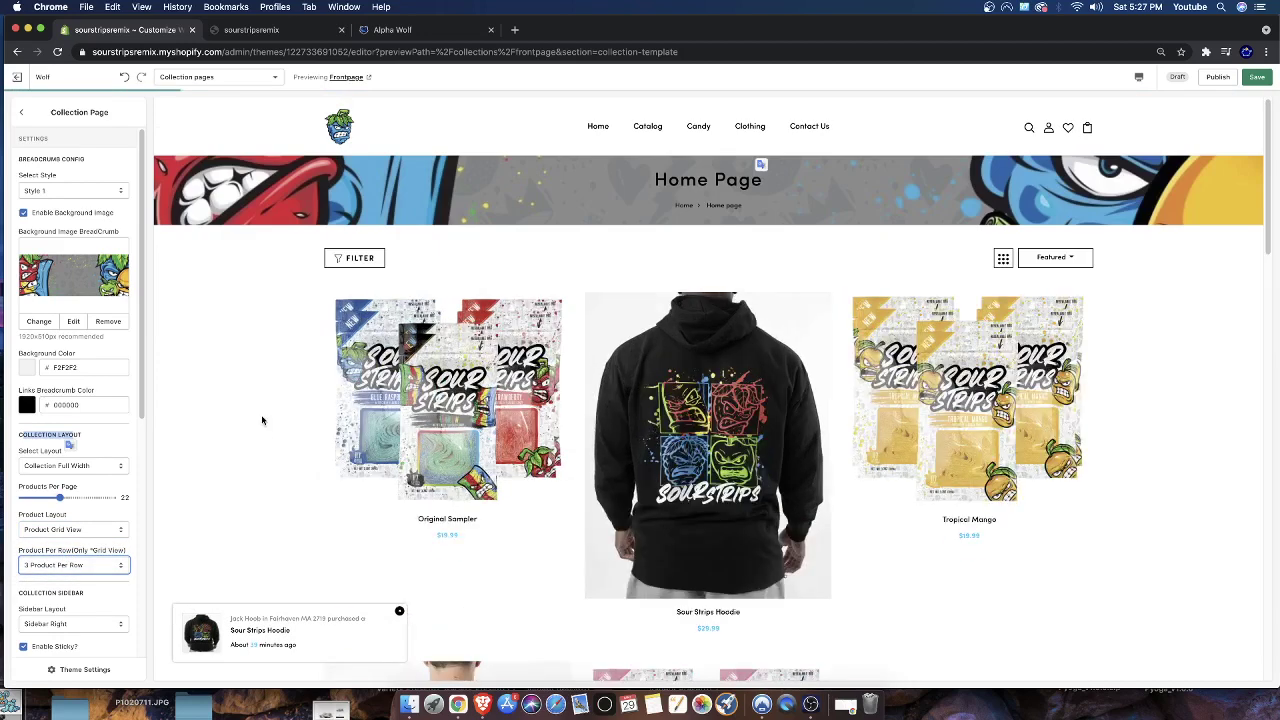
pyautogui.click(70, 565)
pyautogui.click(69, 588)
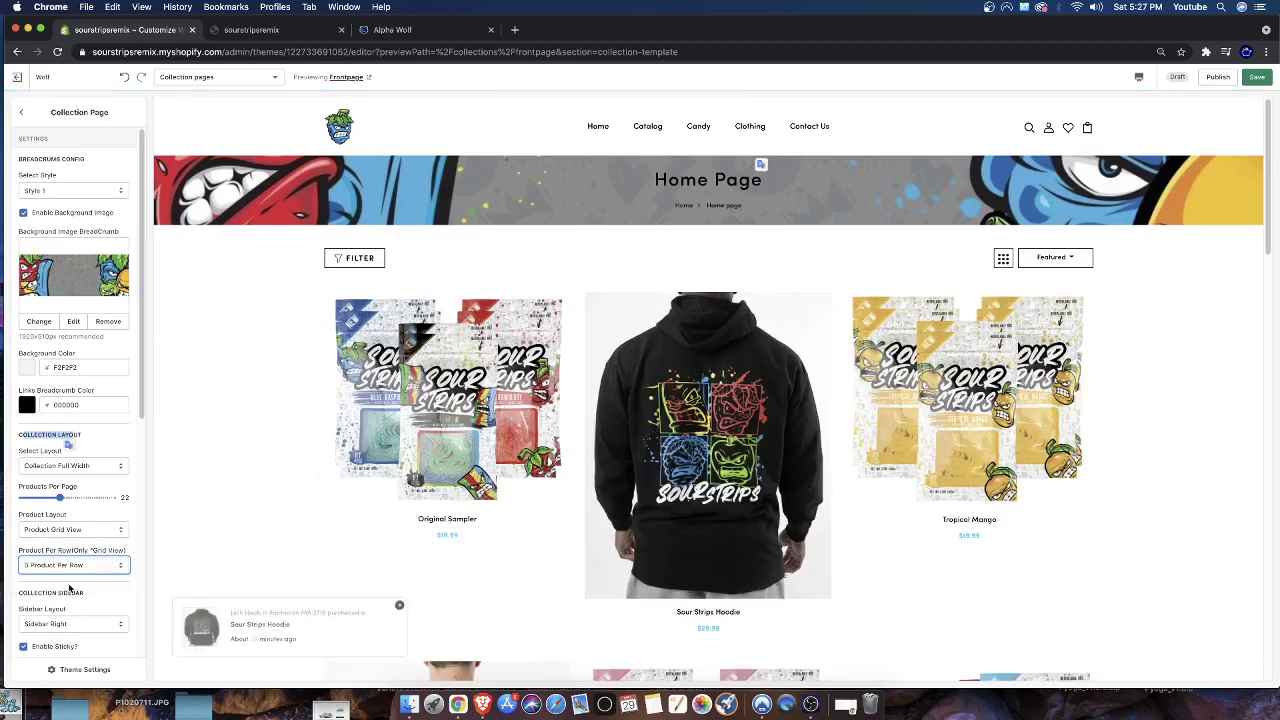
pyautogui.click(60, 565)
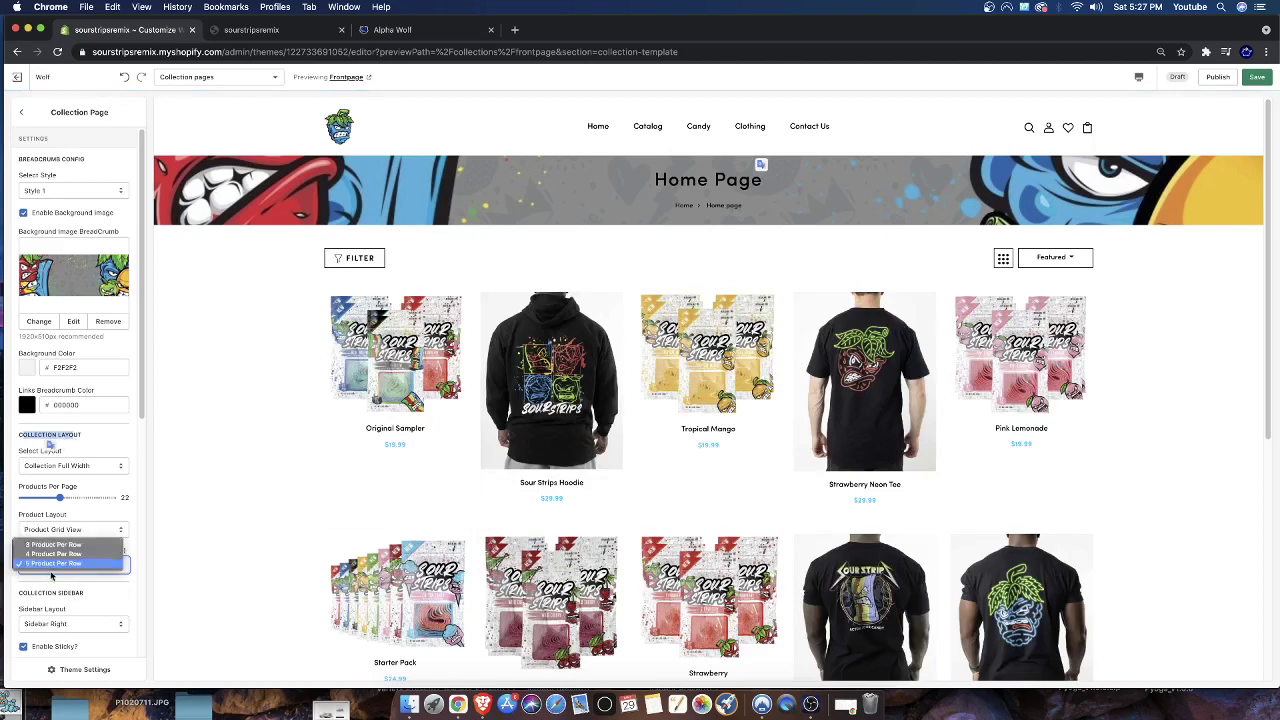
pyautogui.click(42, 553)
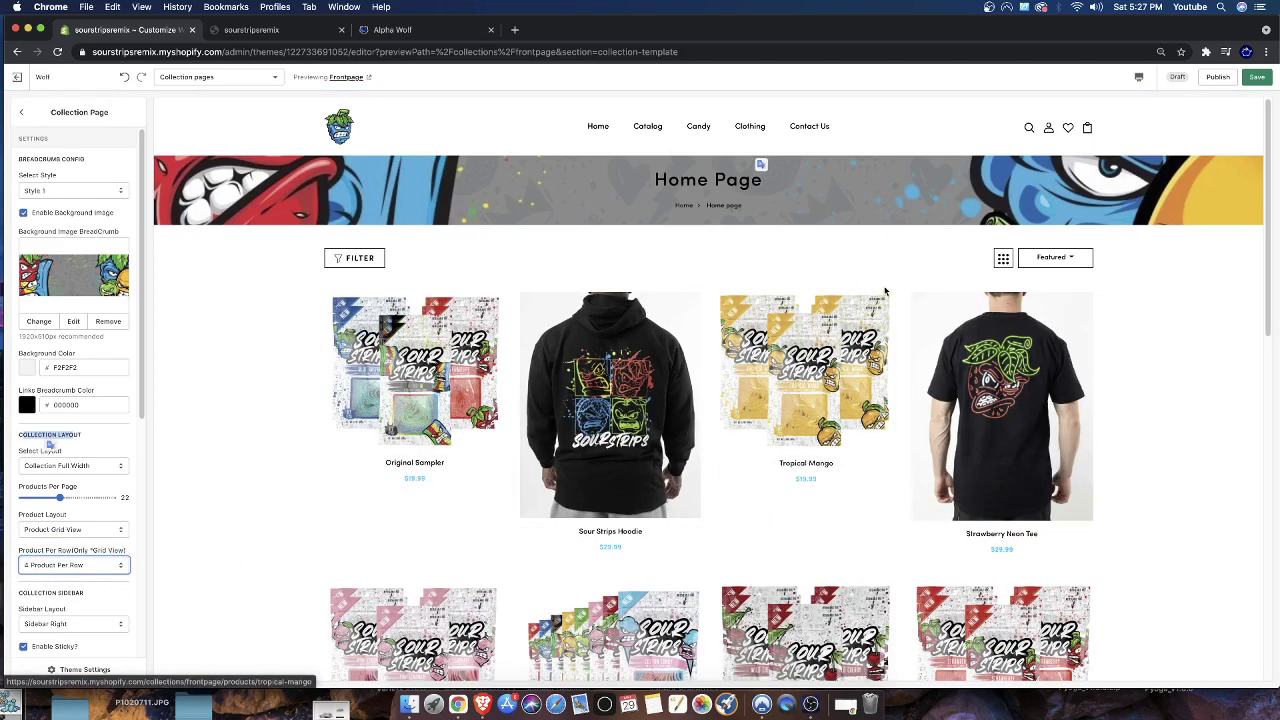
pyautogui.scroll(-1, 575, 288)
pyautogui.click(330, 125)
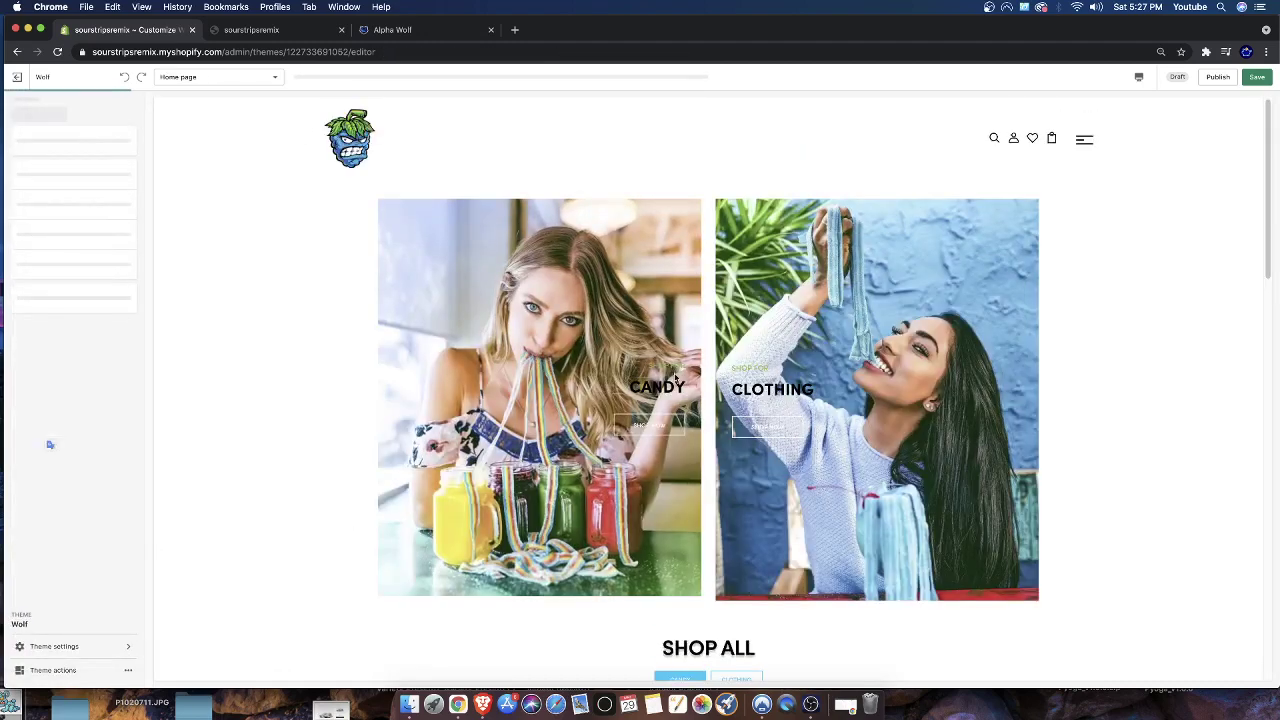
# Step: Switch the Shop All preview between the Clothing and Candy tabs, ending on Clothing
pyautogui.scroll(-5, 533, 320)
pyautogui.scroll(1, 565, 385)
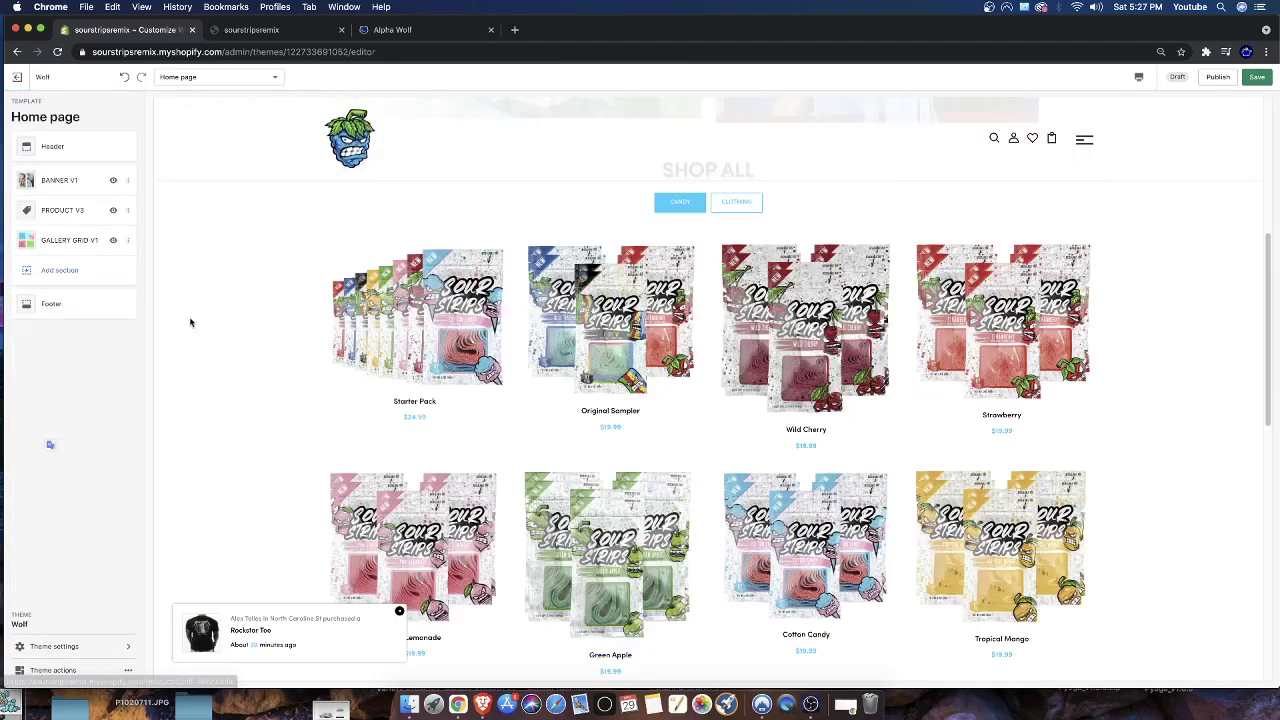
pyautogui.scroll(1, 450, 350)
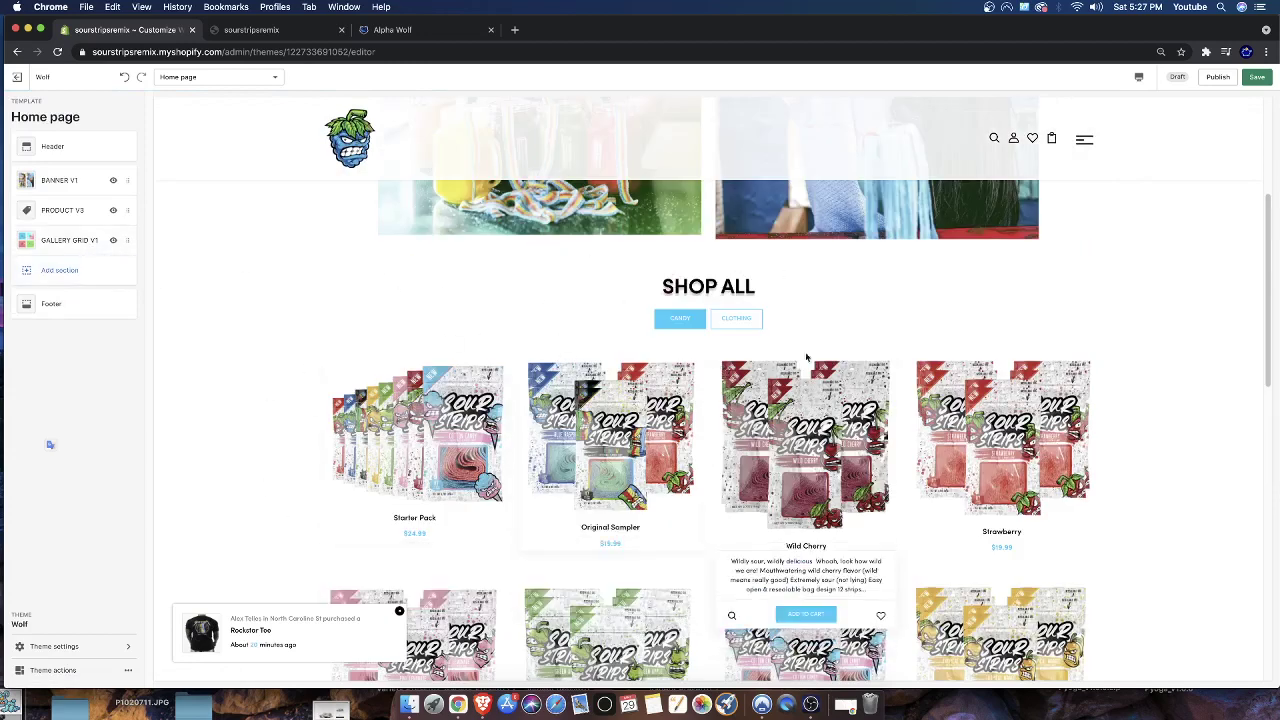
pyautogui.click(733, 320)
pyautogui.click(680, 319)
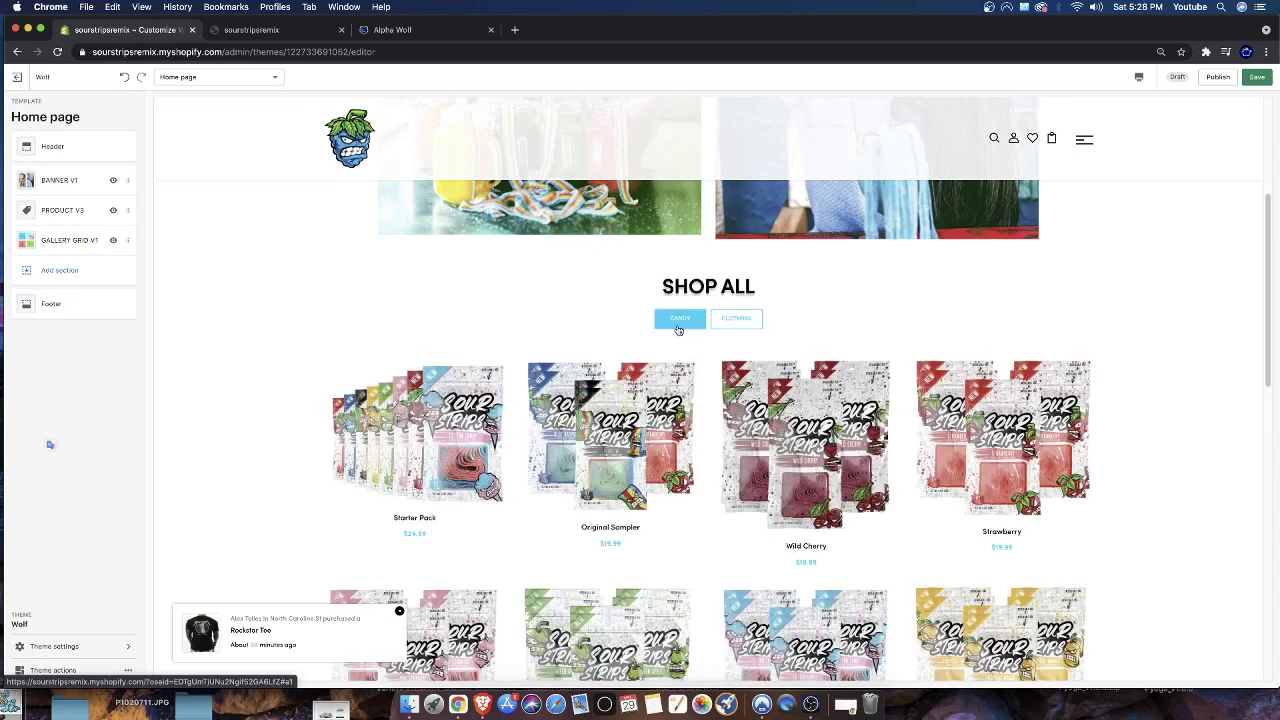
pyautogui.tripleClick(703, 291)
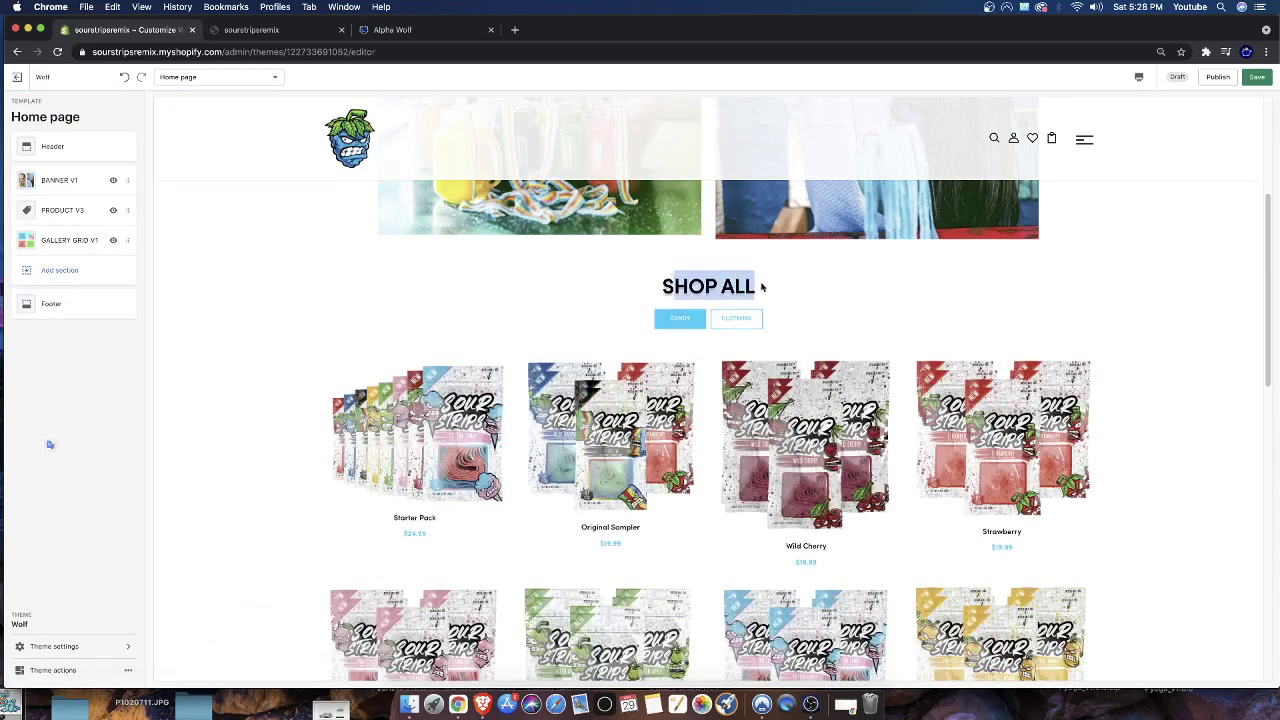
pyautogui.click(719, 325)
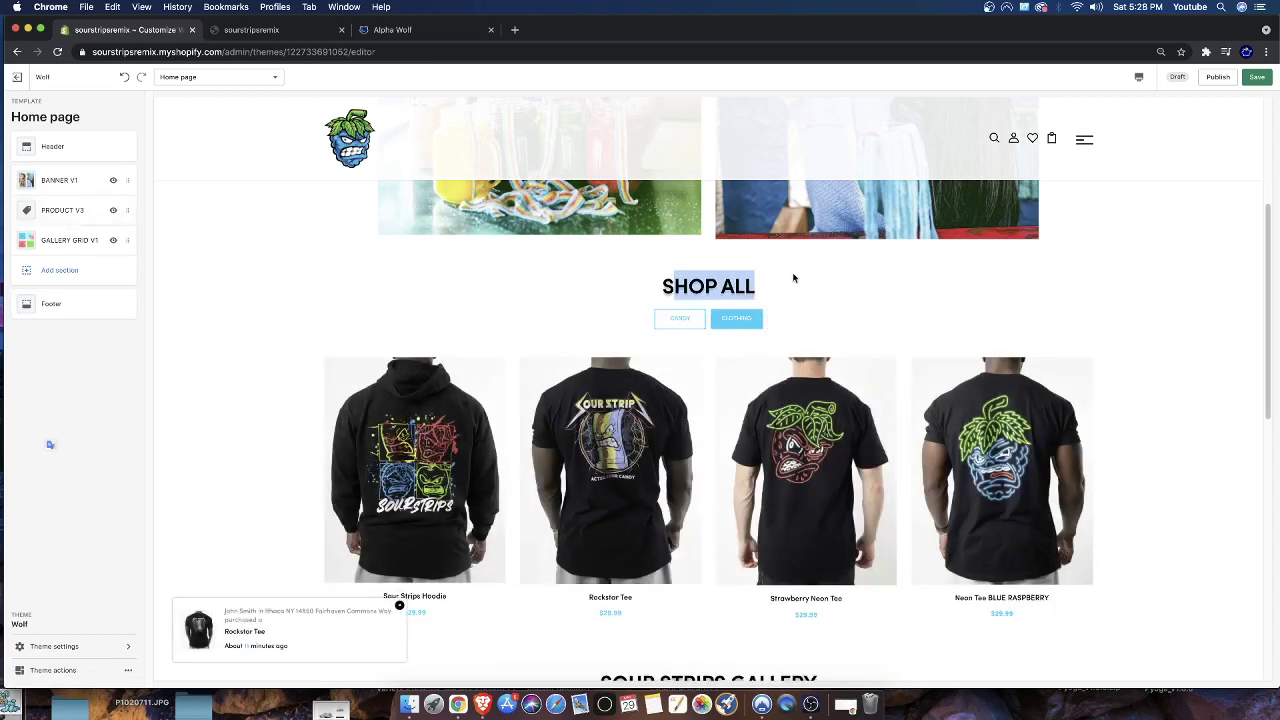
# Step: Add a new tab to Shop All that uses the Best Seller collection
pyautogui.click(28, 212)
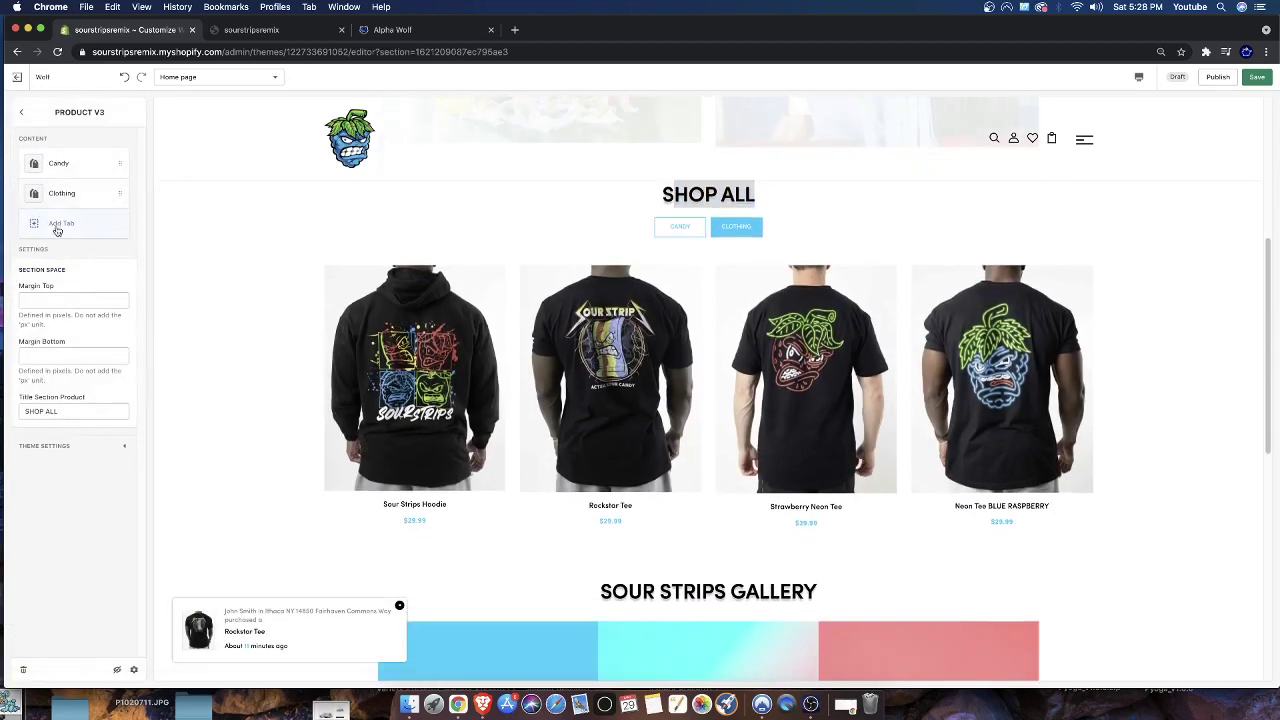
pyautogui.click(57, 225)
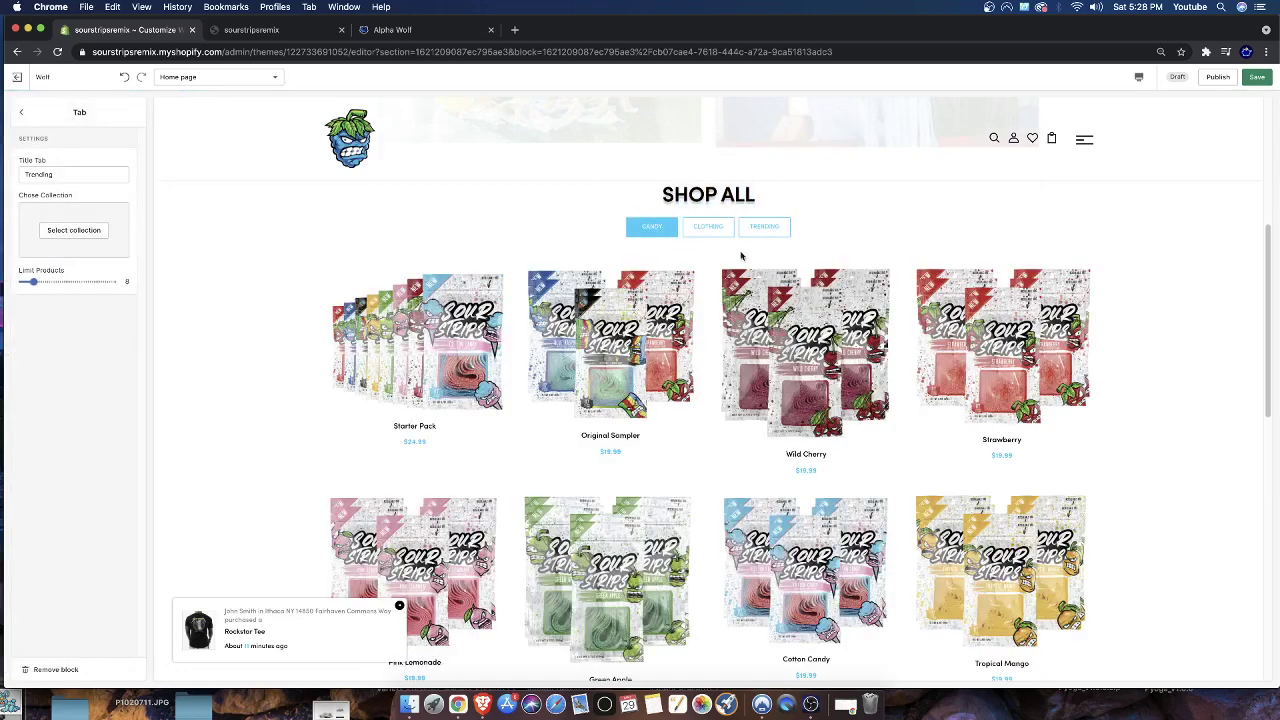
pyautogui.click(766, 228)
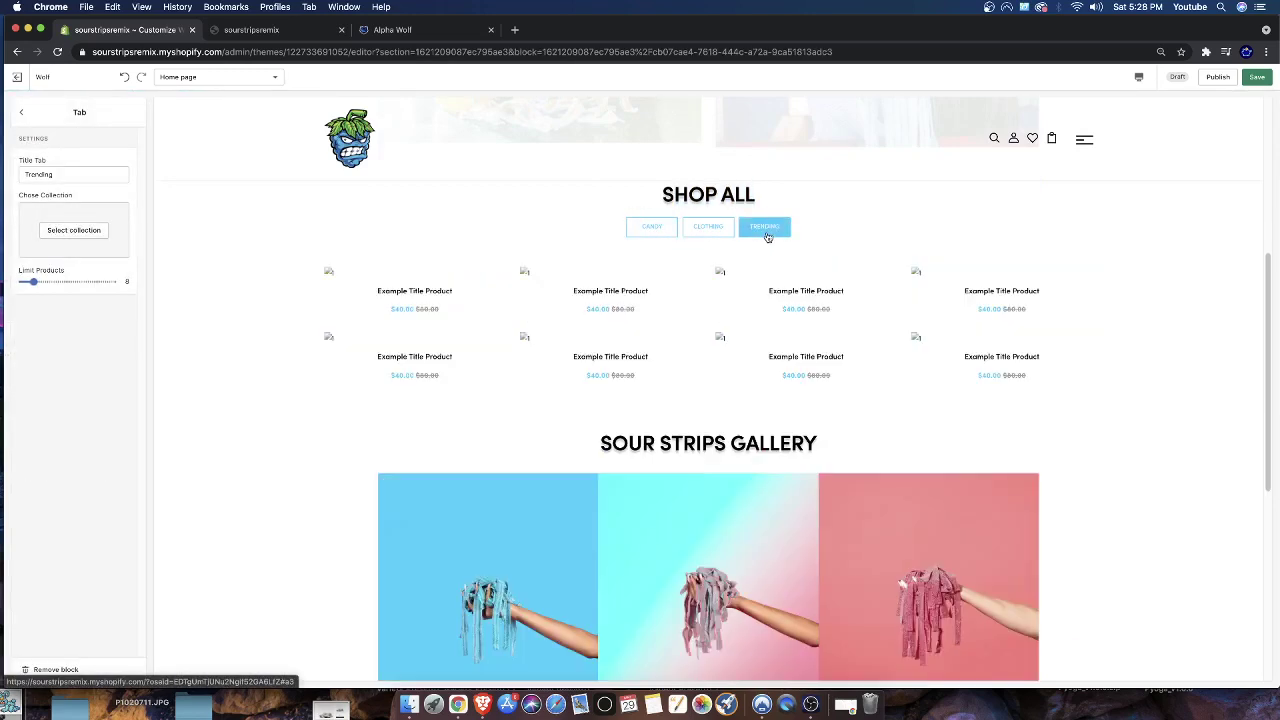
pyautogui.click(87, 230)
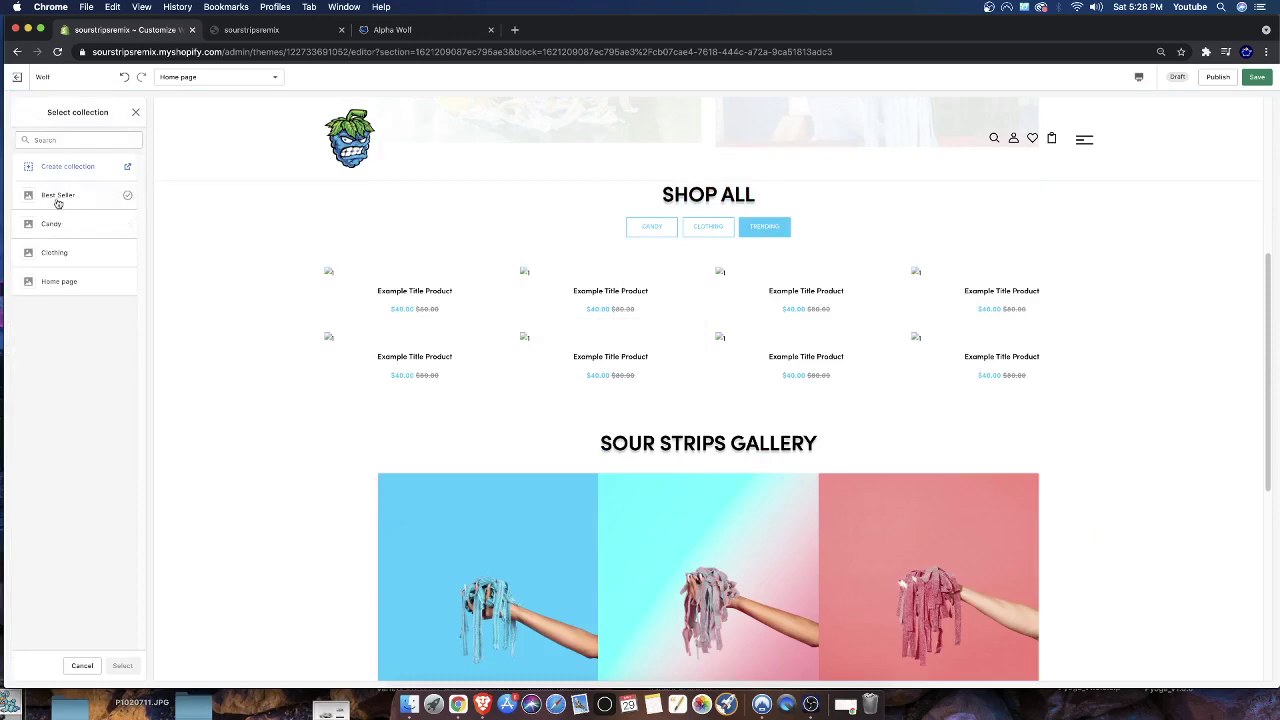
pyautogui.click(58, 200)
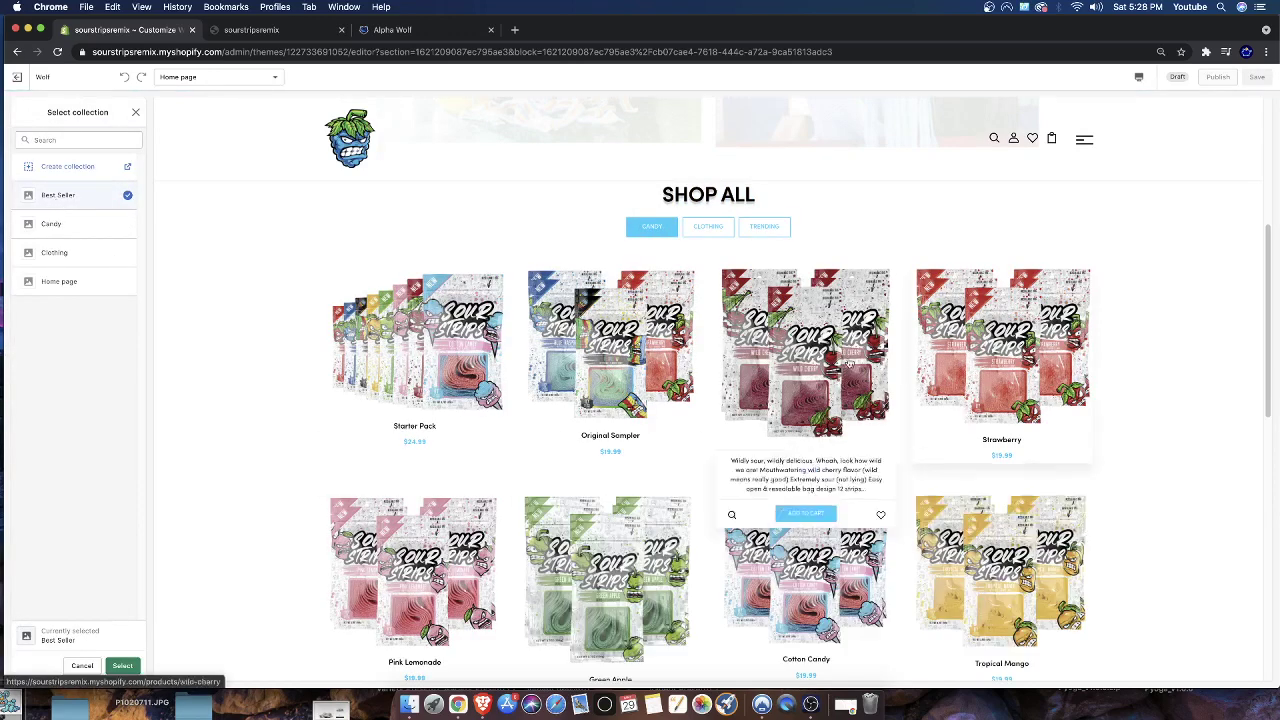
pyautogui.scroll(-1, 757, 265)
pyautogui.scroll(2, 770, 250)
pyautogui.click(764, 292)
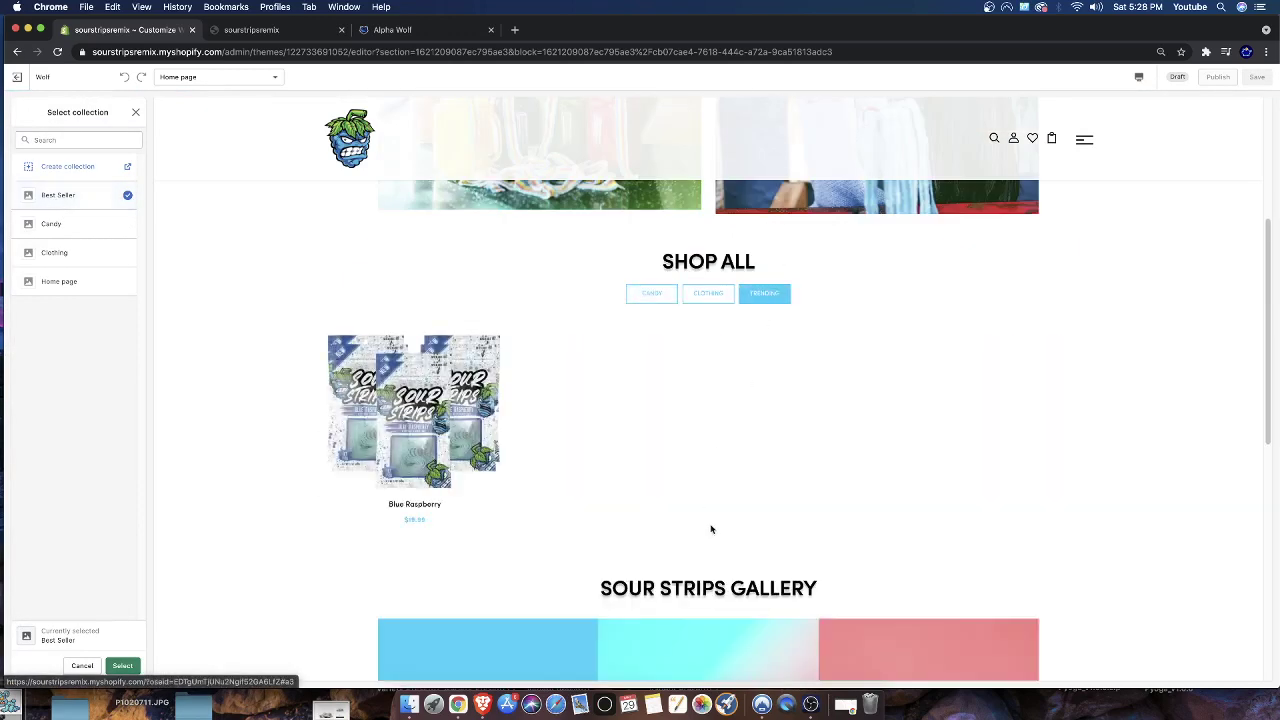
pyautogui.click(122, 665)
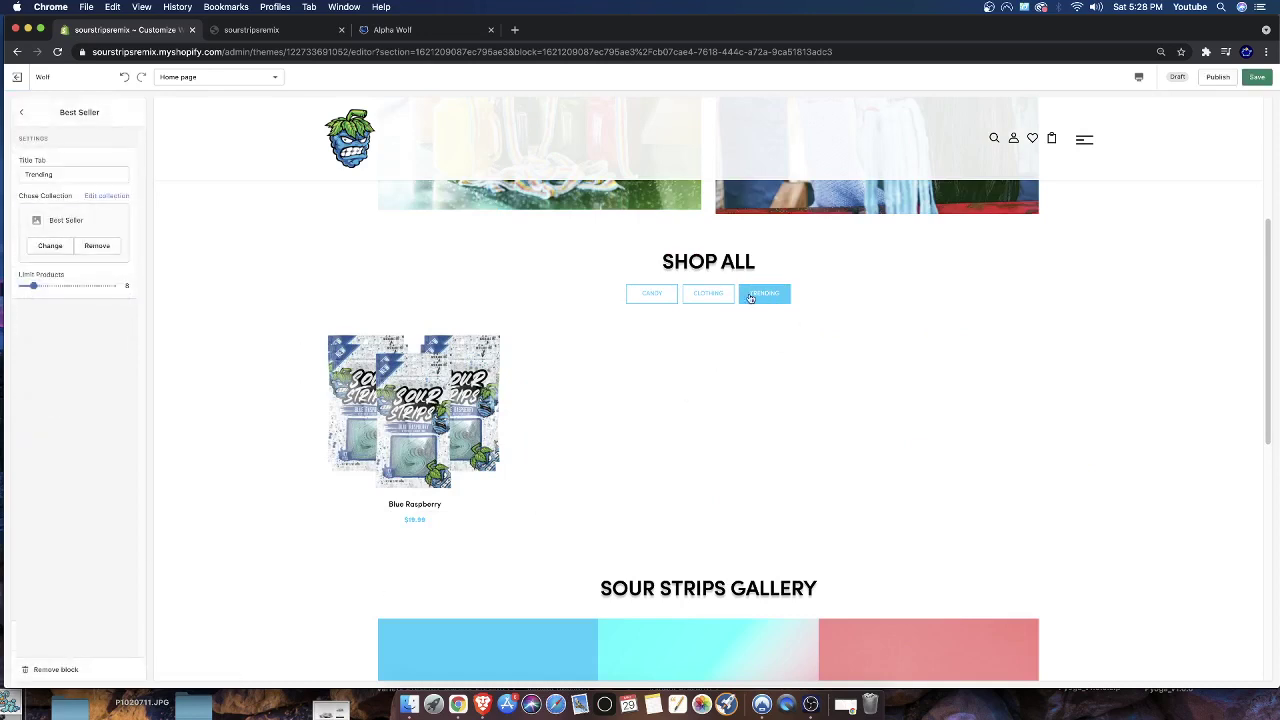
# Step: Rename the tab title from Trending to 'BEST SELLERS' and save the theme
pyautogui.moveTo(70, 174); pyautogui.dragTo(3, 172)
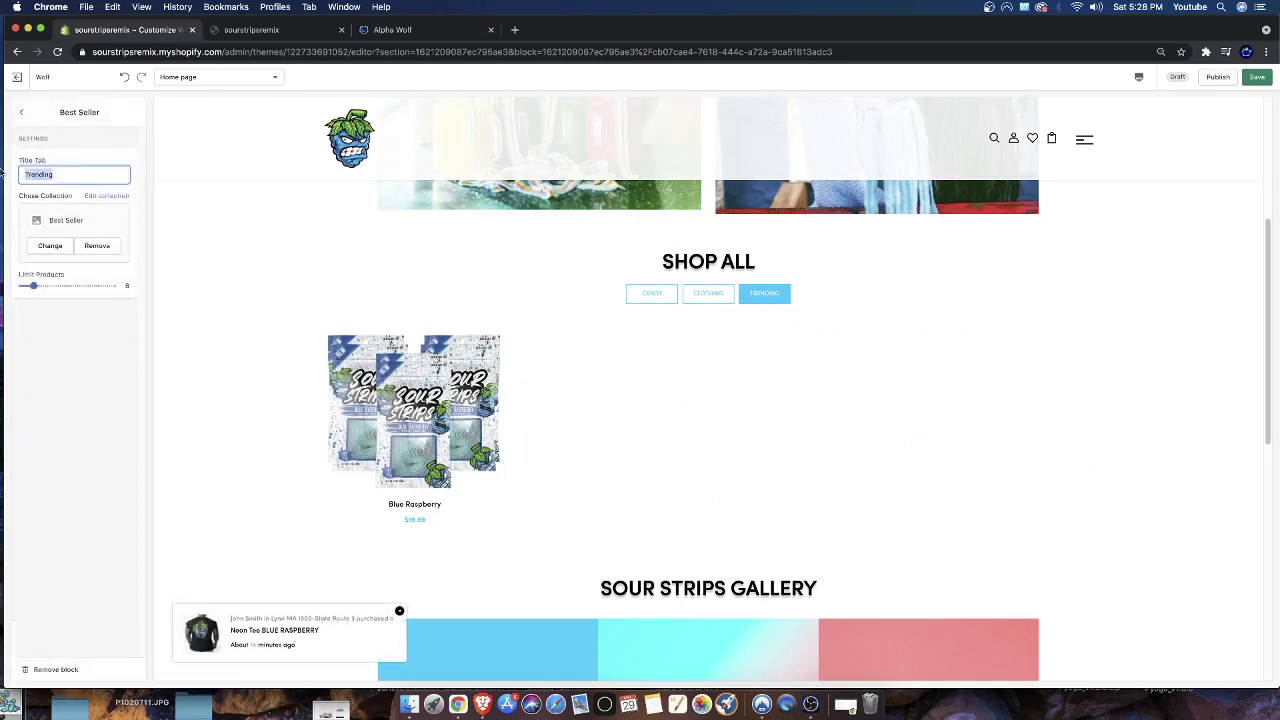
pyautogui.write('BEST SELLERS')
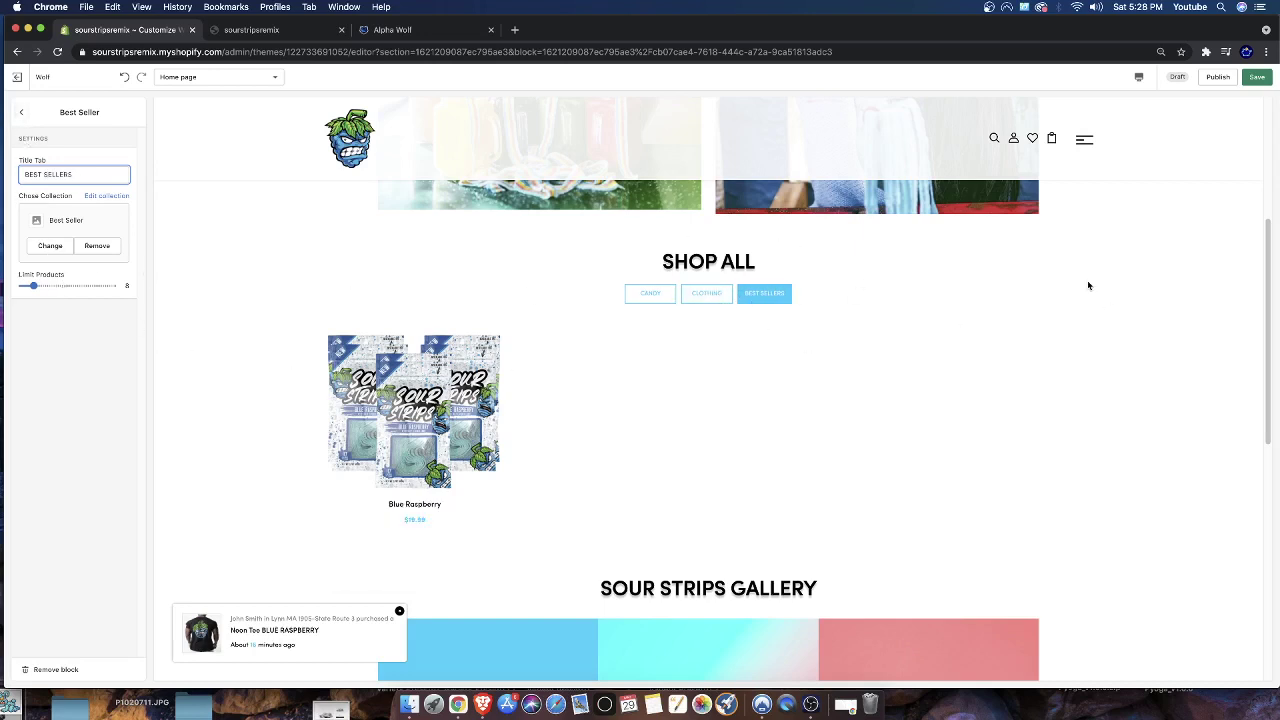
pyautogui.click(1257, 77)
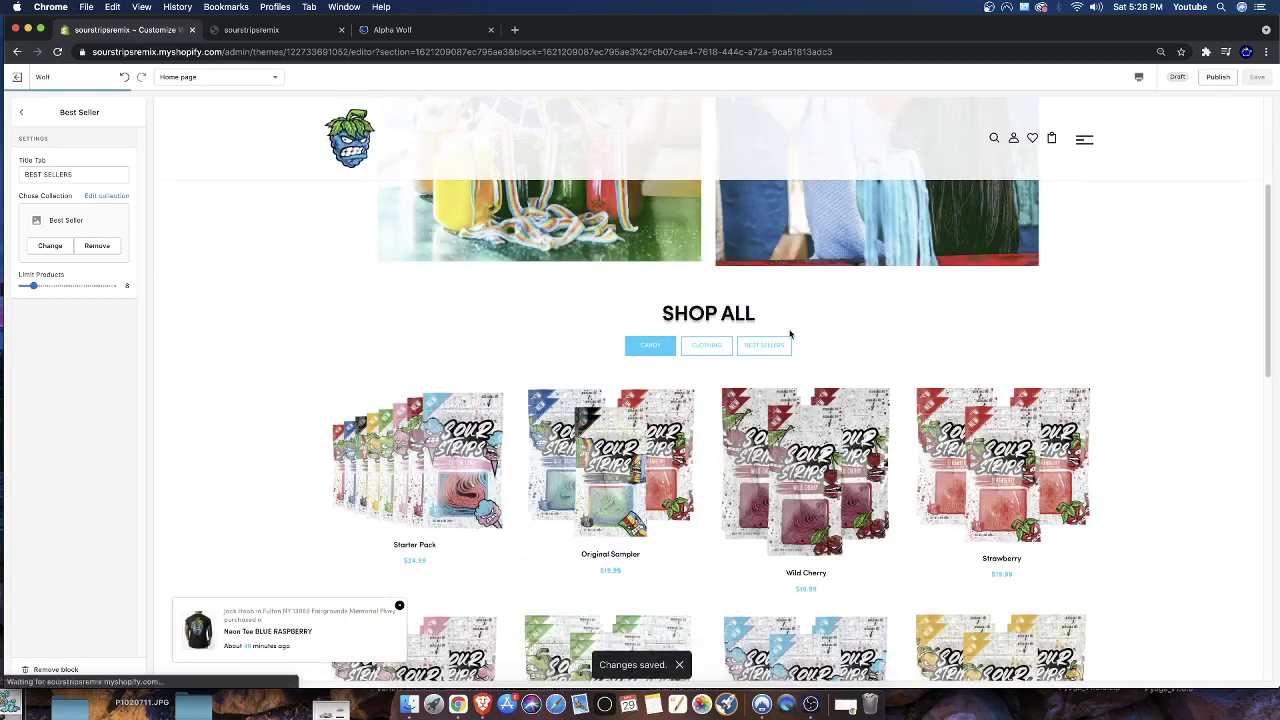
# Step: Check the Shop All tabs, ending on BEST SELLERS showing only Blue Raspberry
pyautogui.click(786, 344)
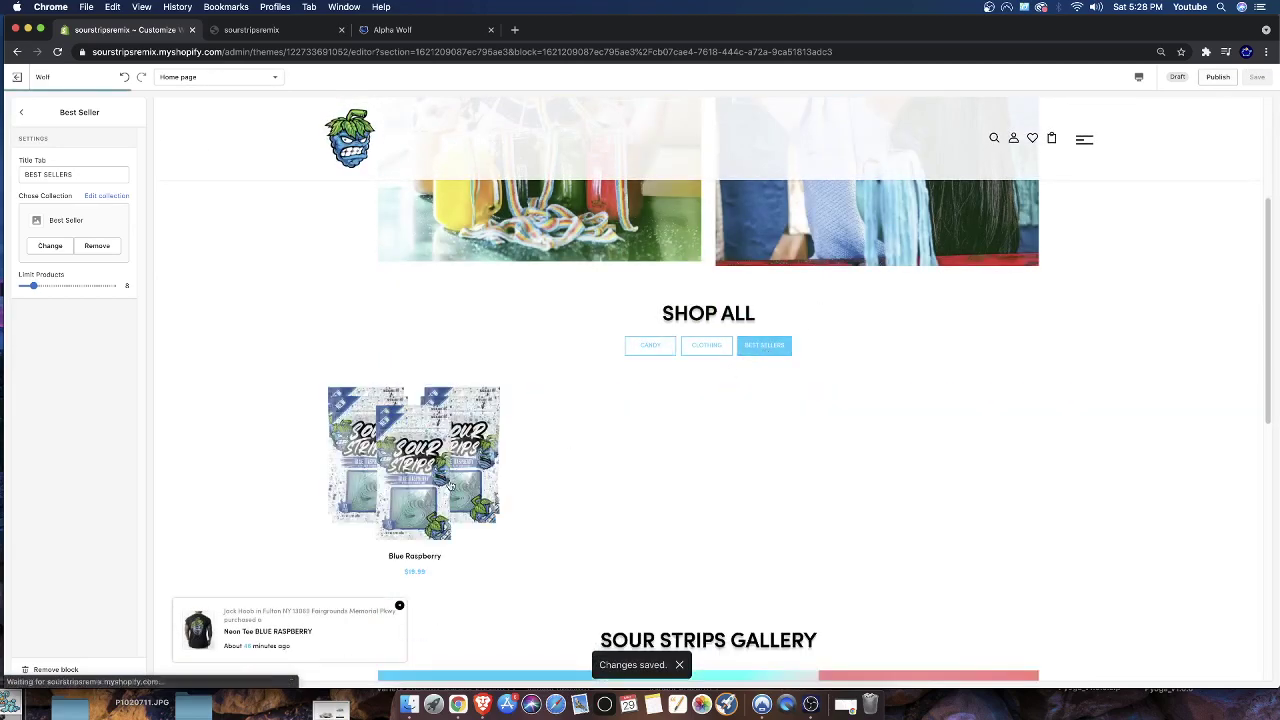
pyautogui.scroll(-2, 430, 510)
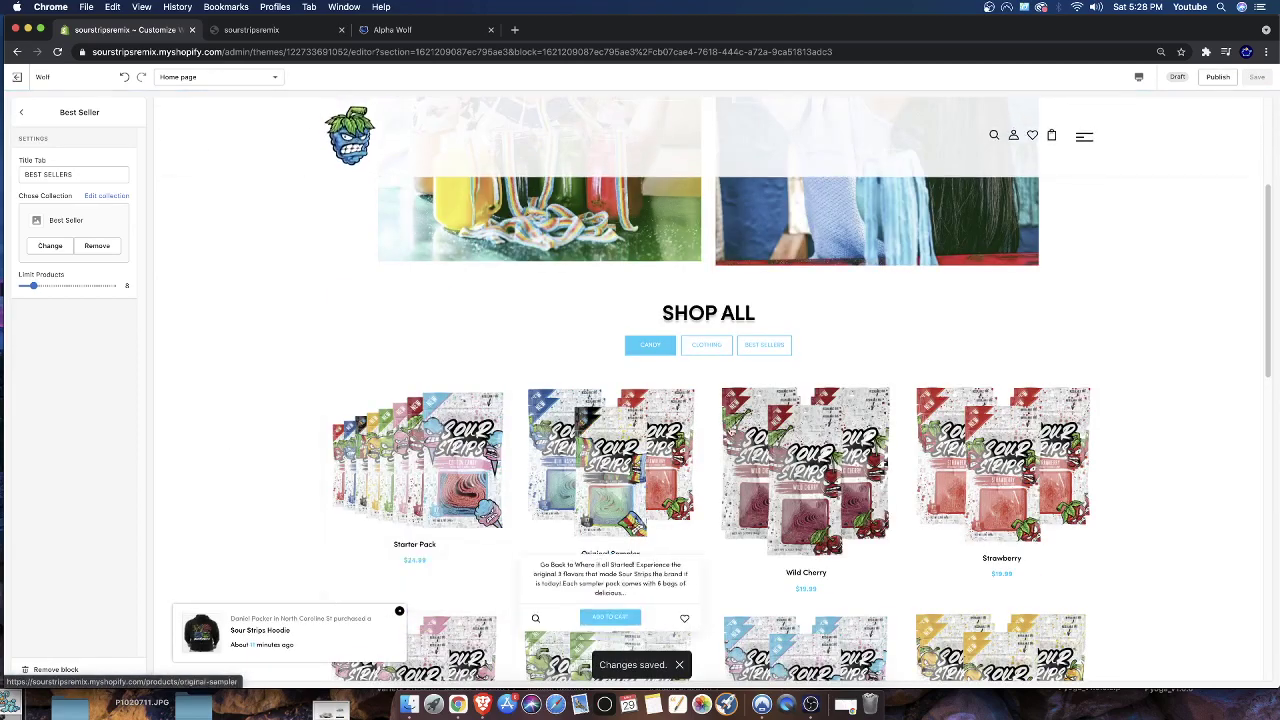
pyautogui.click(706, 345)
pyautogui.click(775, 345)
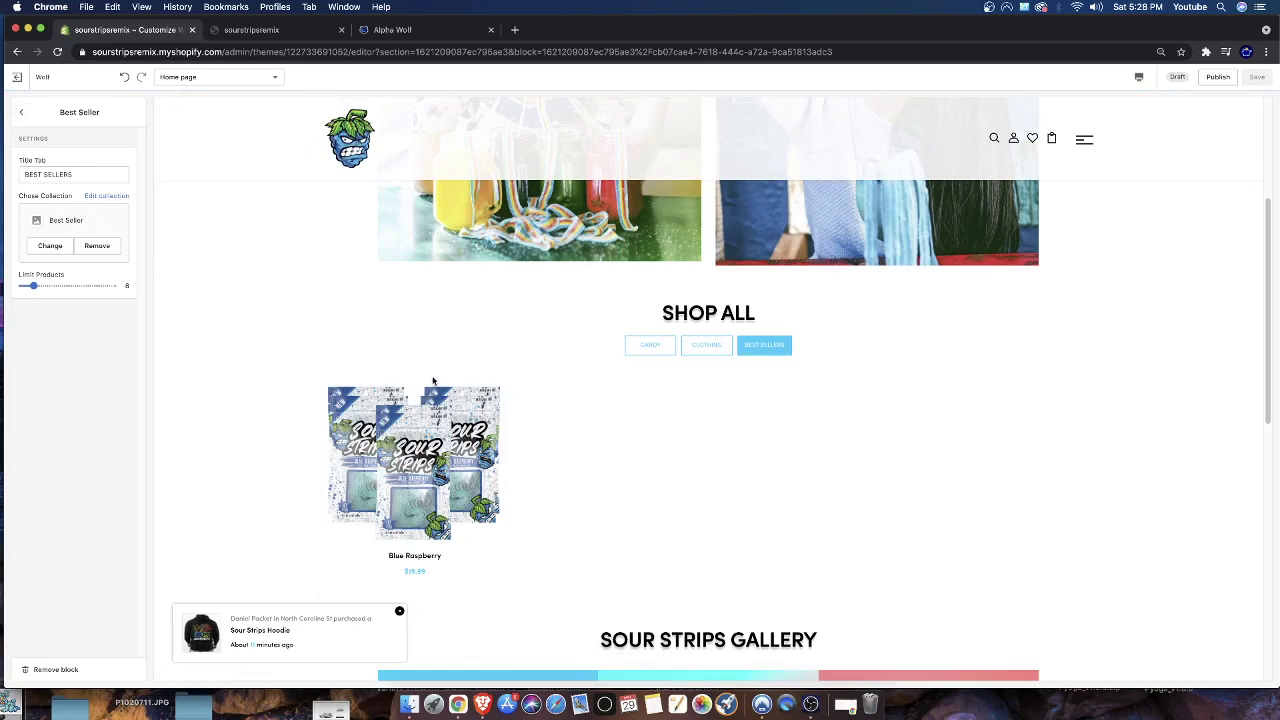
pyautogui.scroll(3, 572, 330)
pyautogui.scroll(-5, 819, 346)
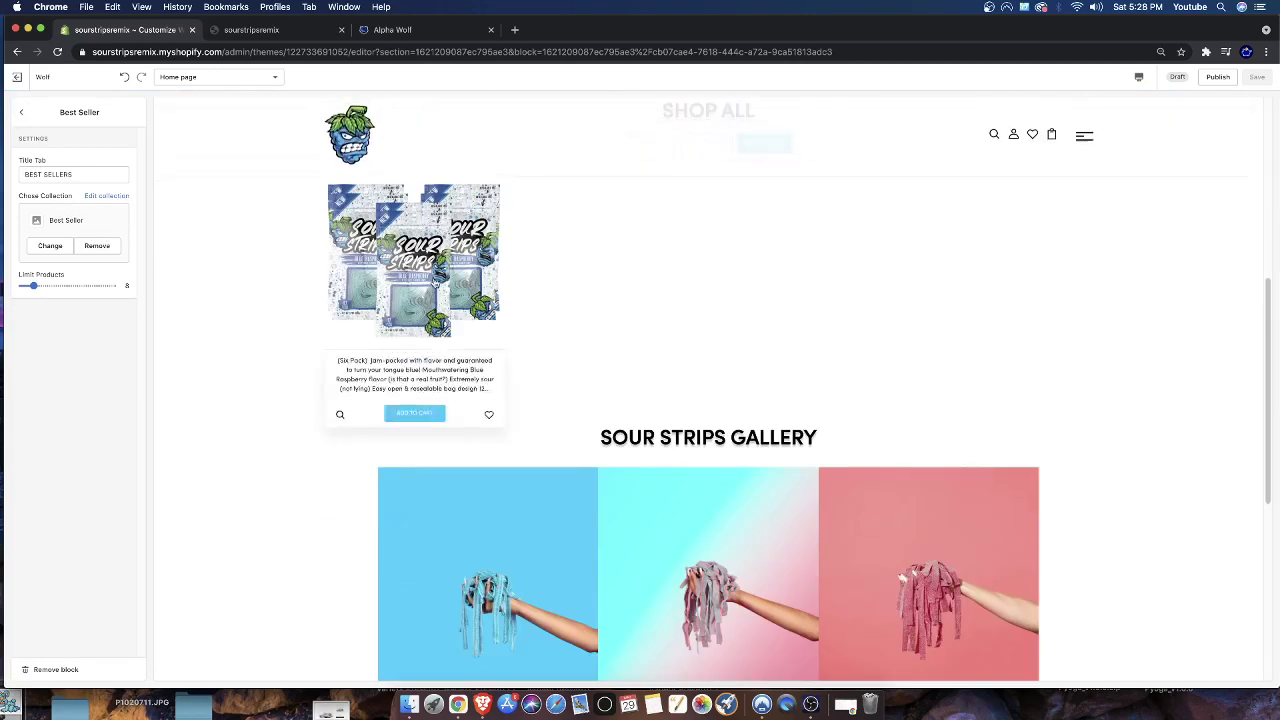
# Step: Return to the Product V3 section settings and scroll through the home page preview
pyautogui.click(18, 116)
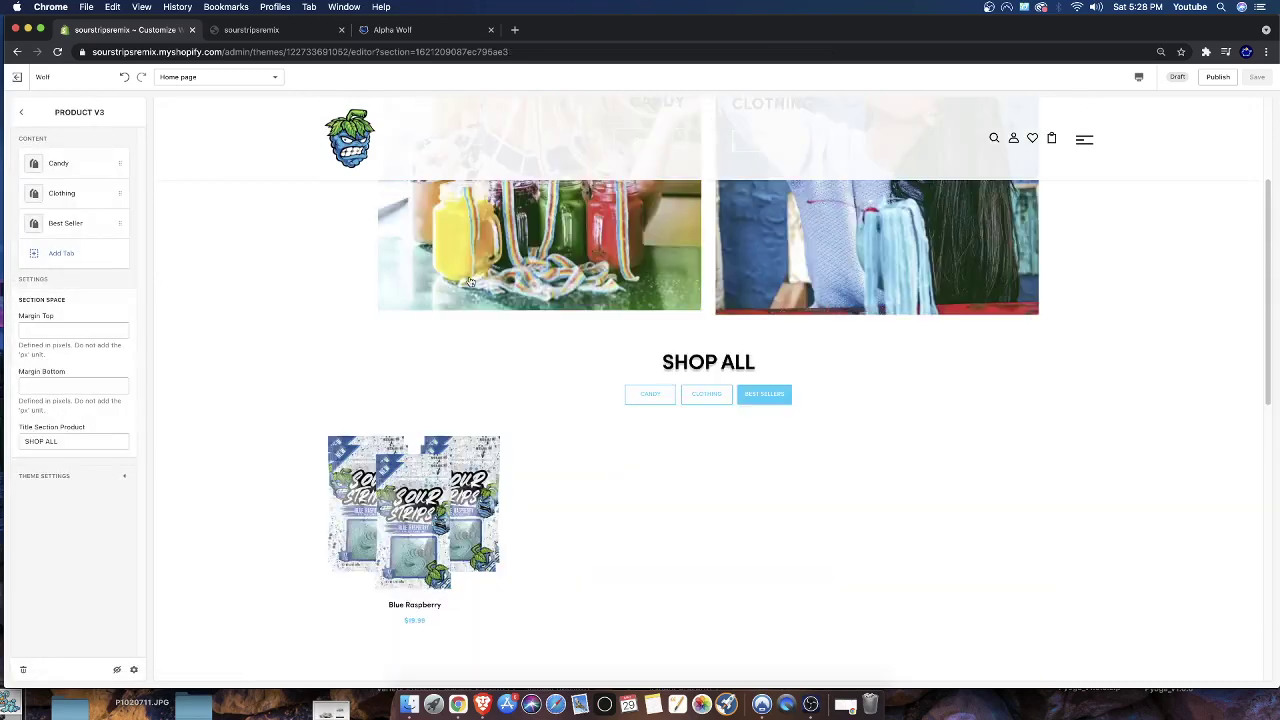
pyautogui.scroll(-2, 737, 517)
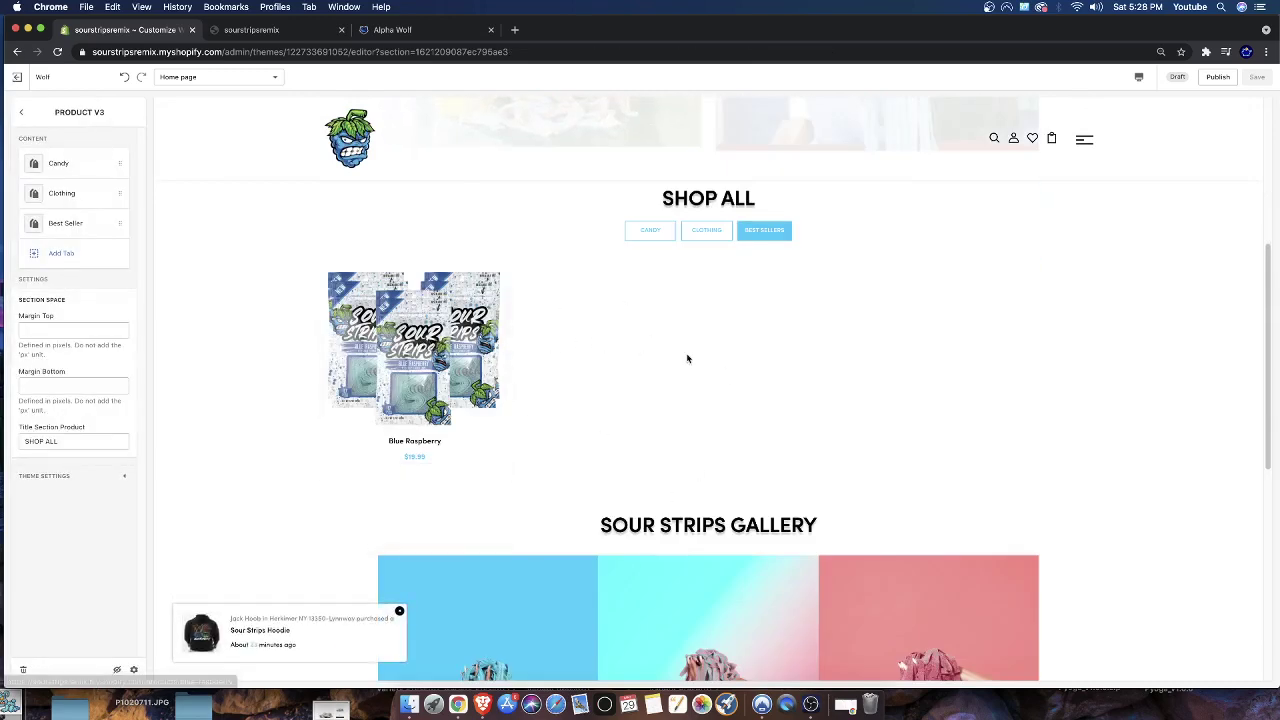
pyautogui.scroll(2, 686, 357)
pyautogui.scroll(-2, 686, 357)
pyautogui.scroll(-6, 668, 354)
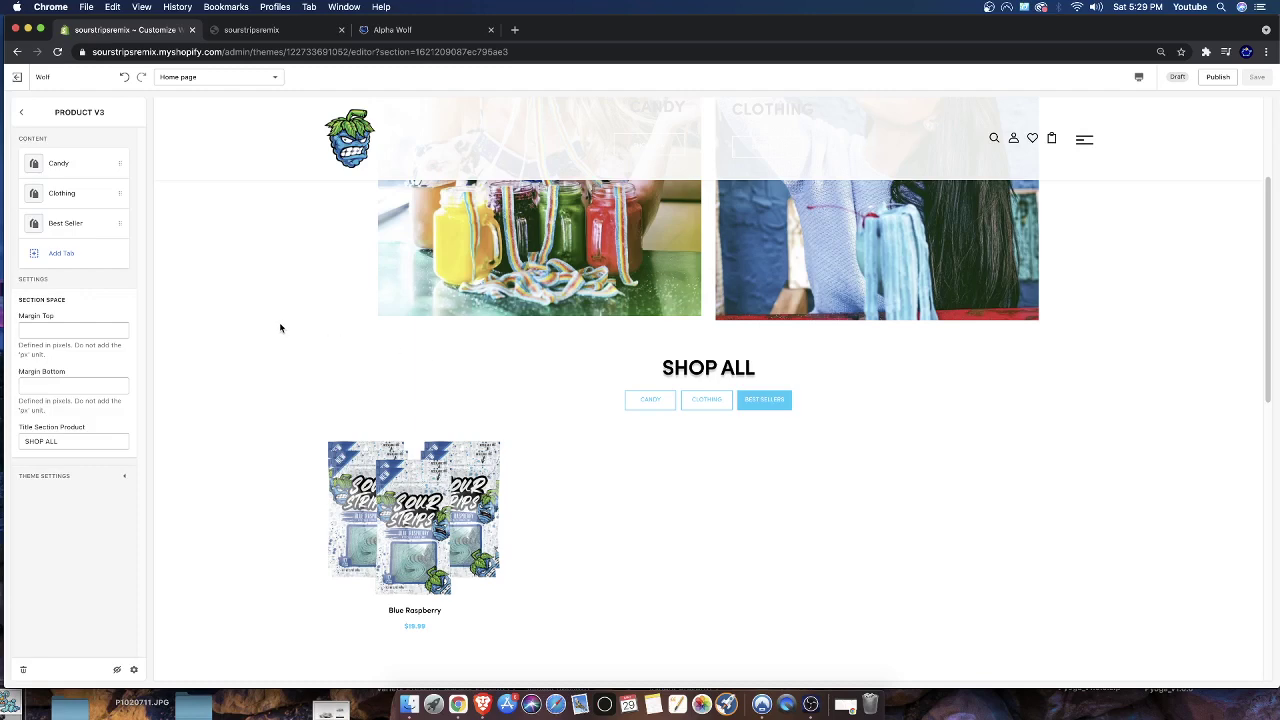
pyautogui.scroll(3, 279, 322)
pyautogui.scroll(-5, 280, 326)
pyautogui.scroll(1, 280, 327)
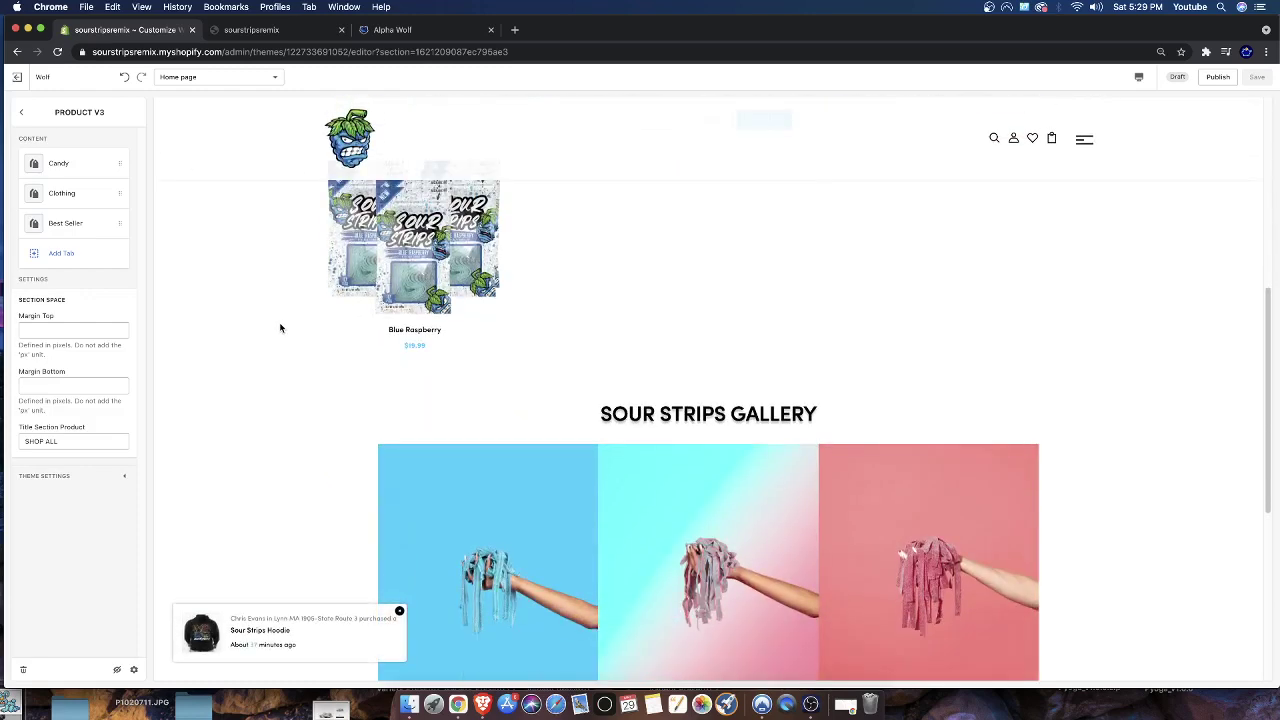
pyautogui.scroll(3, 280, 328)
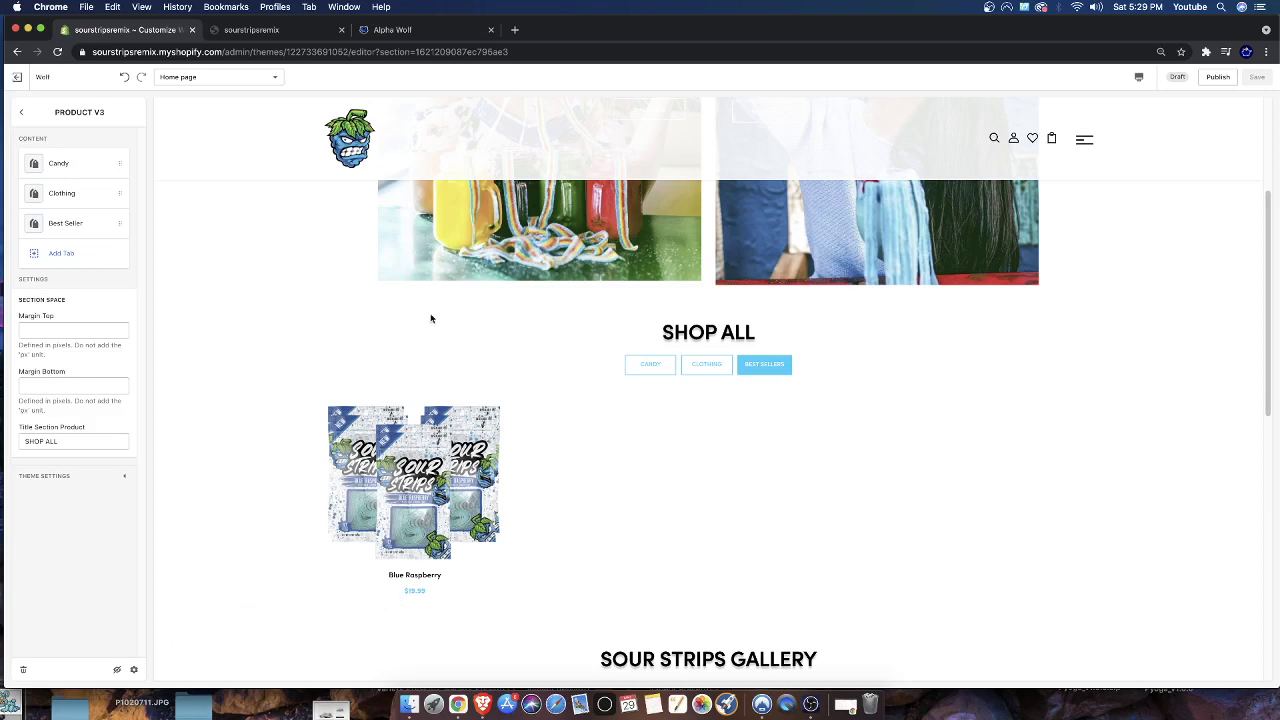
pyautogui.scroll(-2, 325, 343)
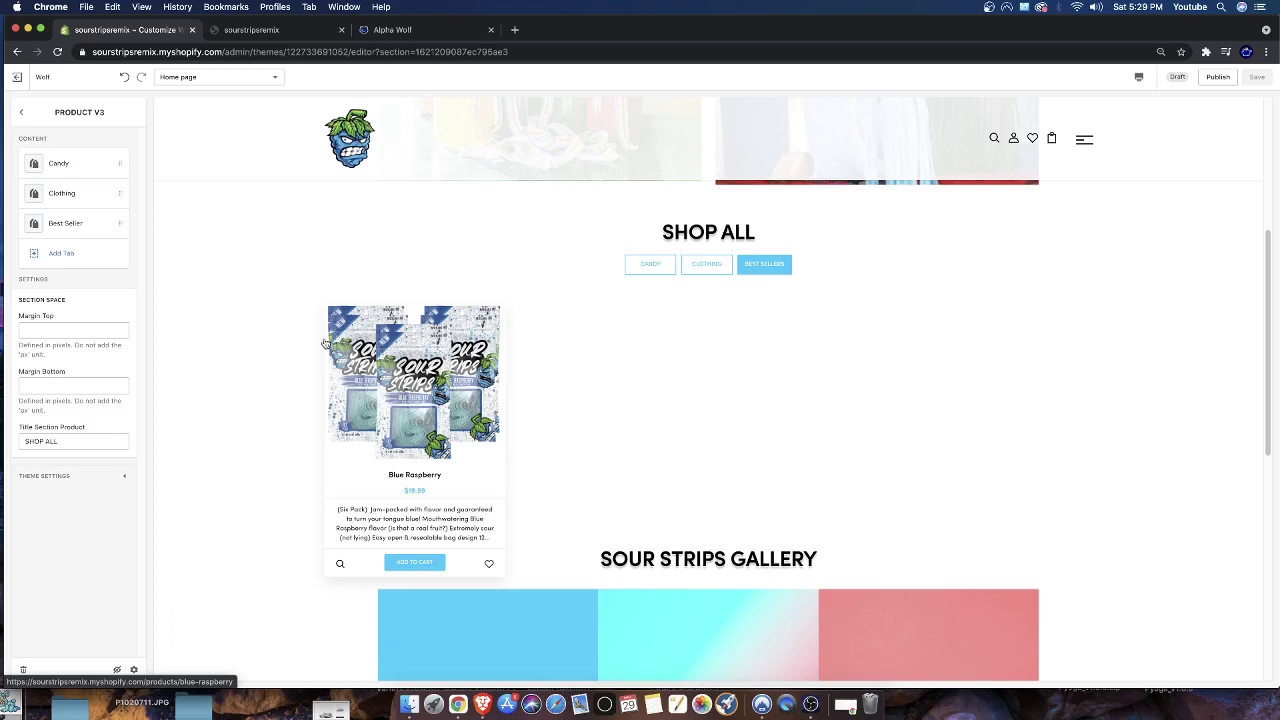
# Step: Review the preview once more, then go back to the Home page section list
pyautogui.scroll(5, 583, 346)
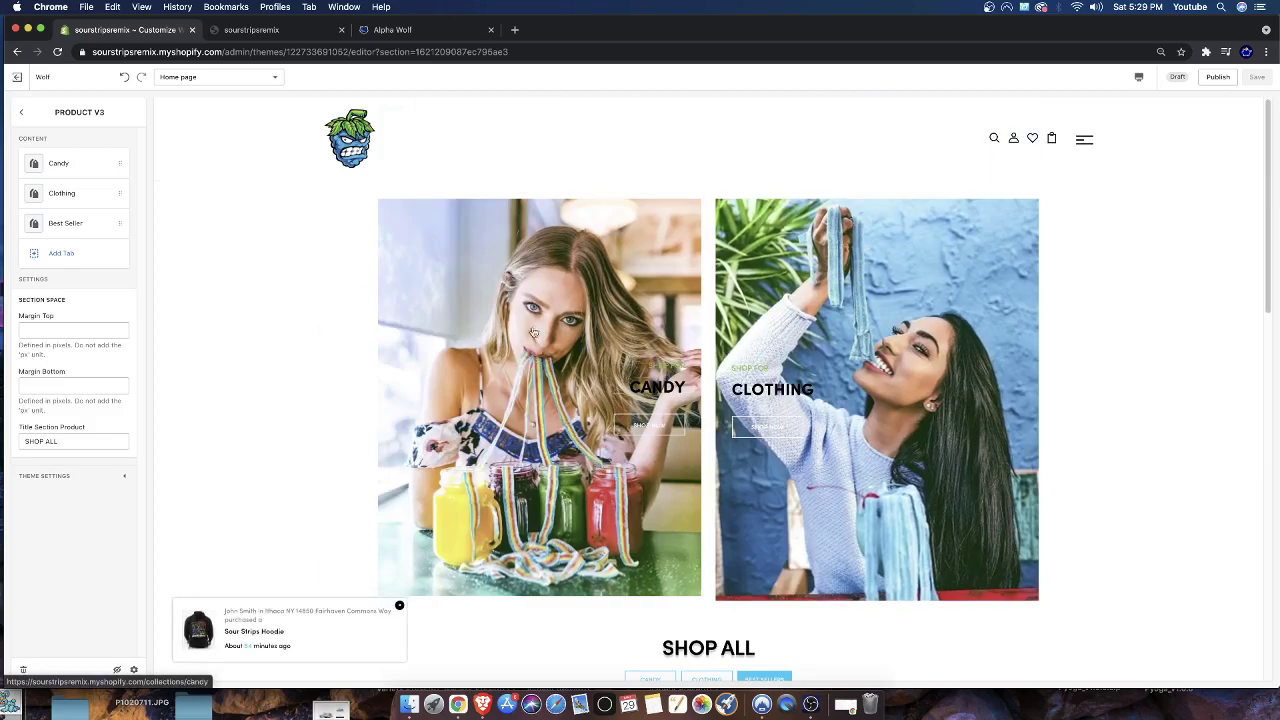
pyautogui.scroll(-3, 494, 408)
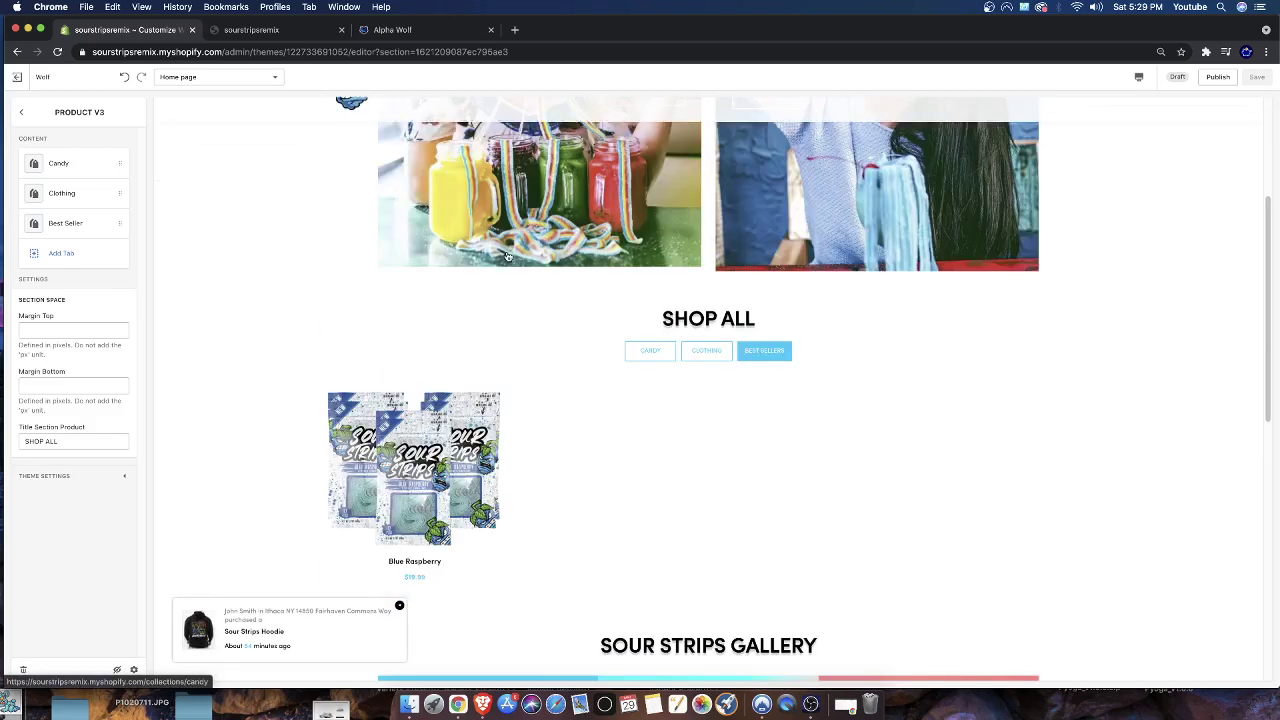
pyautogui.scroll(3, 657, 449)
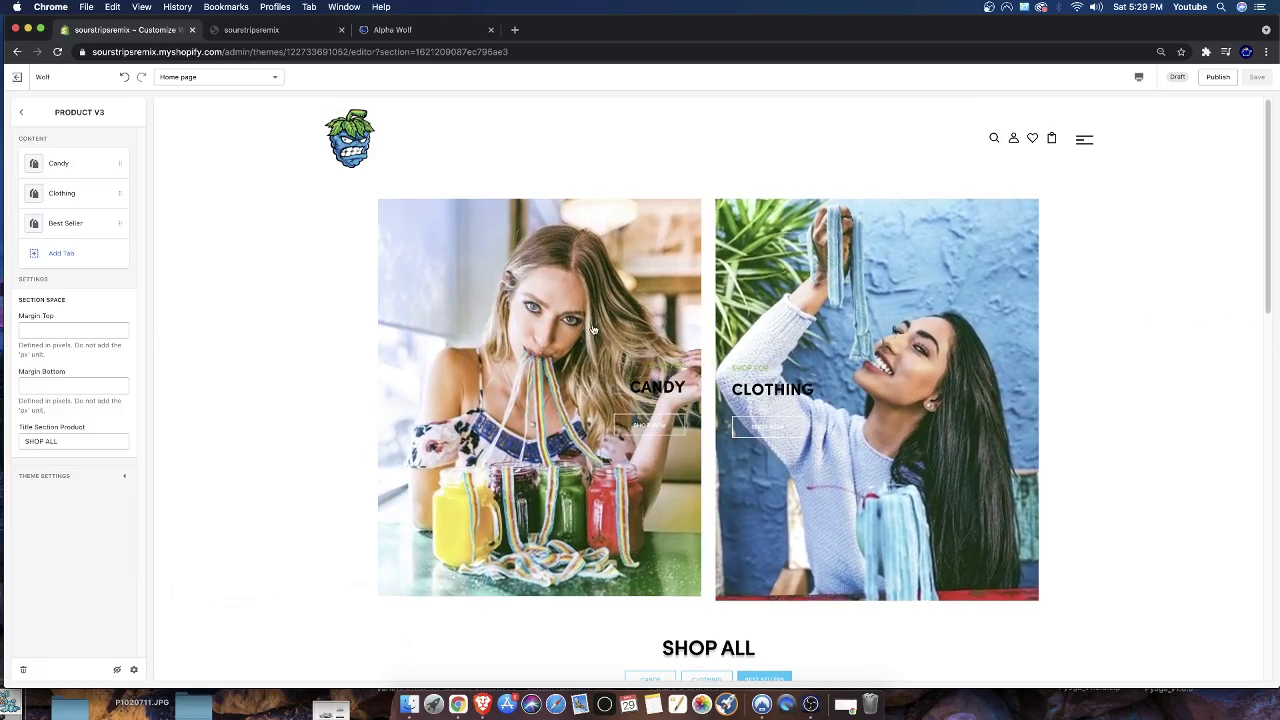
pyautogui.scroll(-5, 592, 330)
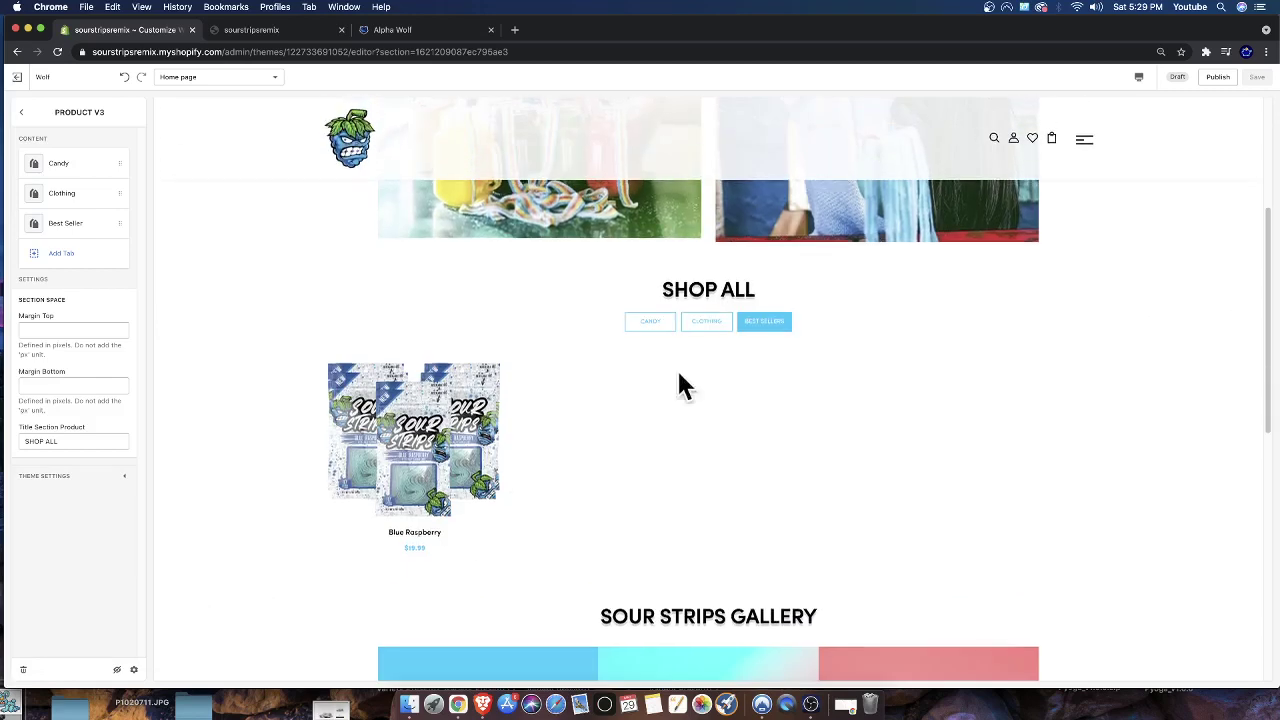
pyautogui.scroll(-5, 634, 369)
pyautogui.scroll(-3, 769, 434)
pyautogui.scroll(10, 594, 400)
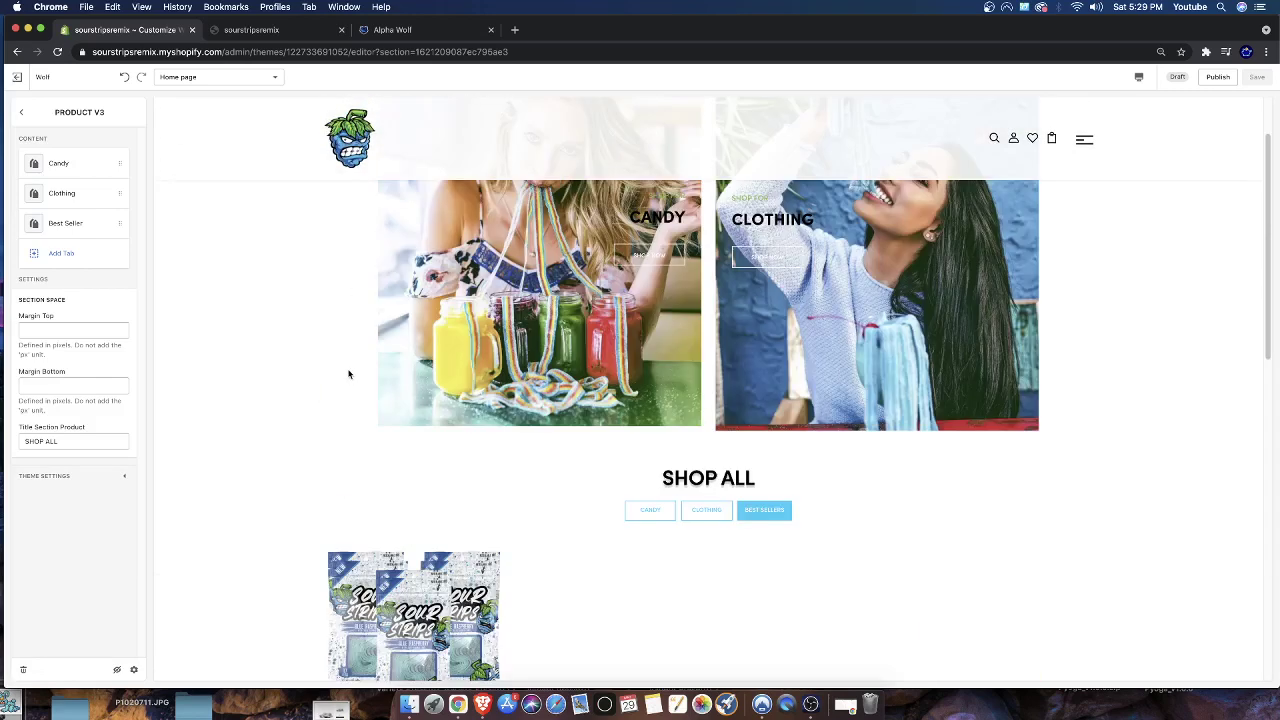
pyautogui.scroll(2, 345, 375)
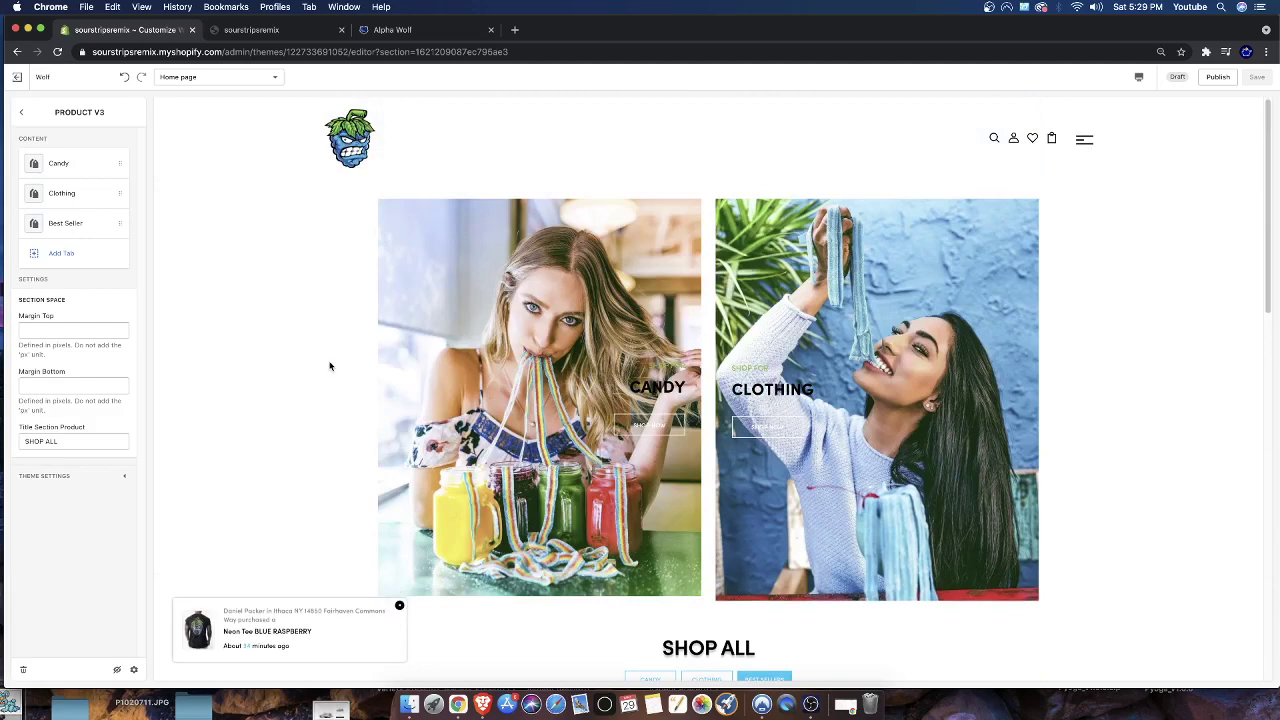
pyautogui.scroll(-6, 330, 366)
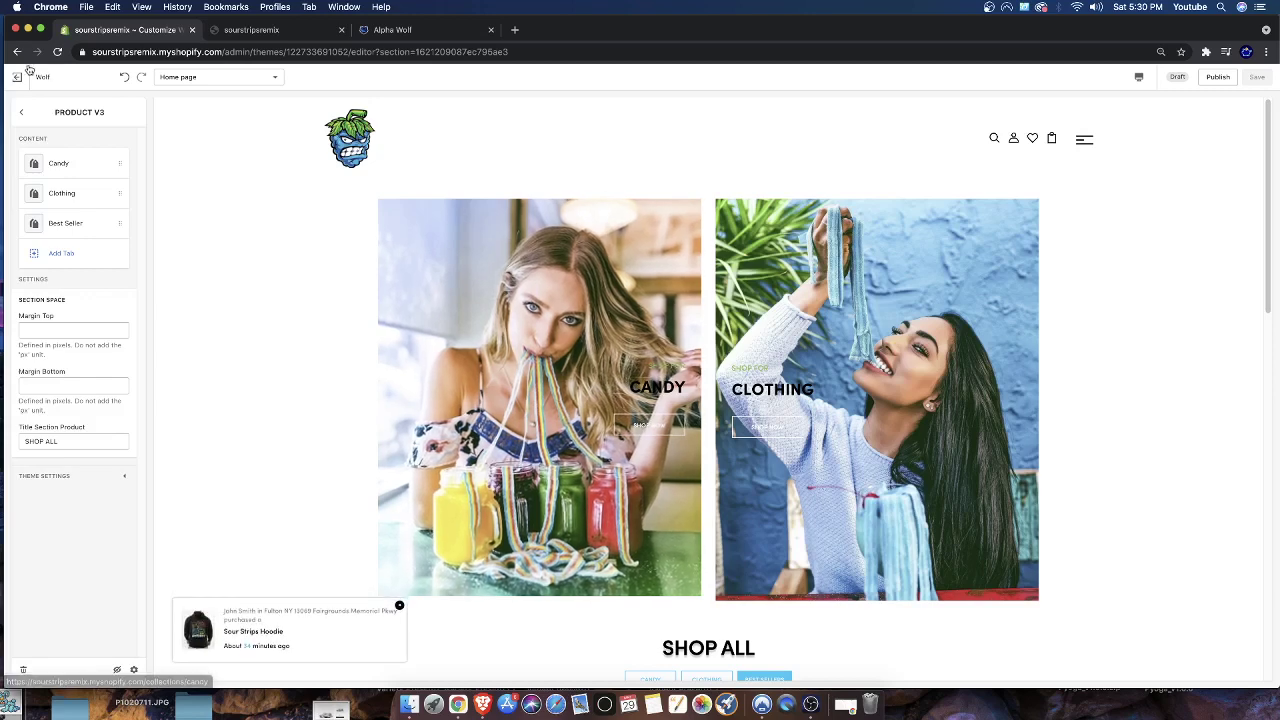
pyautogui.click(28, 110)
# Step: Compare the Product V1–V5 layouts in Add section and add PRODUCT V5 to the home page
pyautogui.click(95, 268)
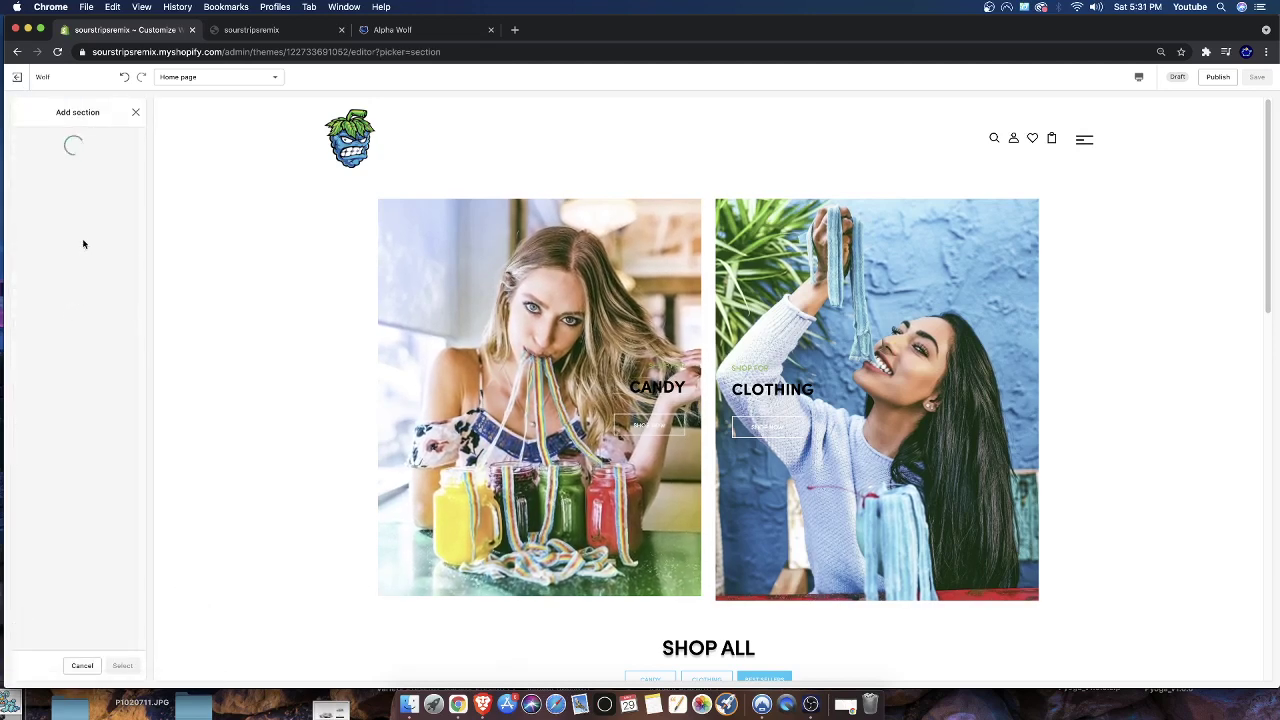
pyautogui.scroll(-1, 90, 450)
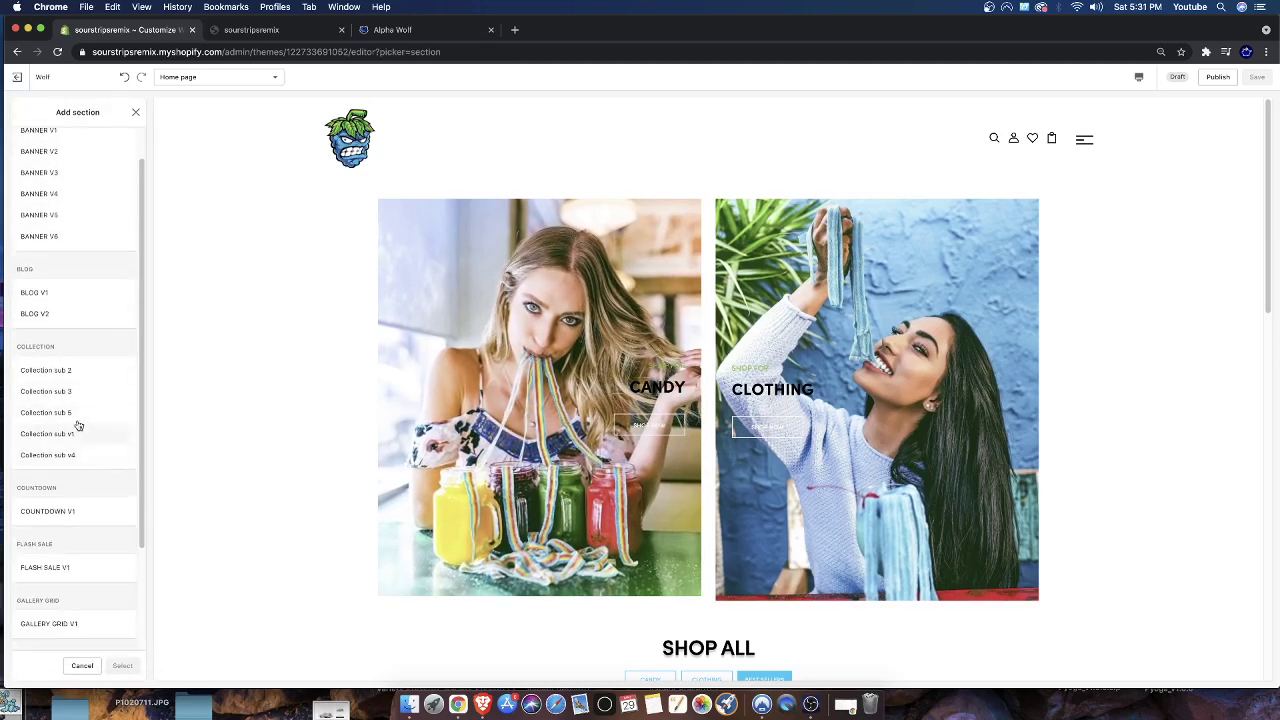
pyautogui.scroll(-3, 90, 460)
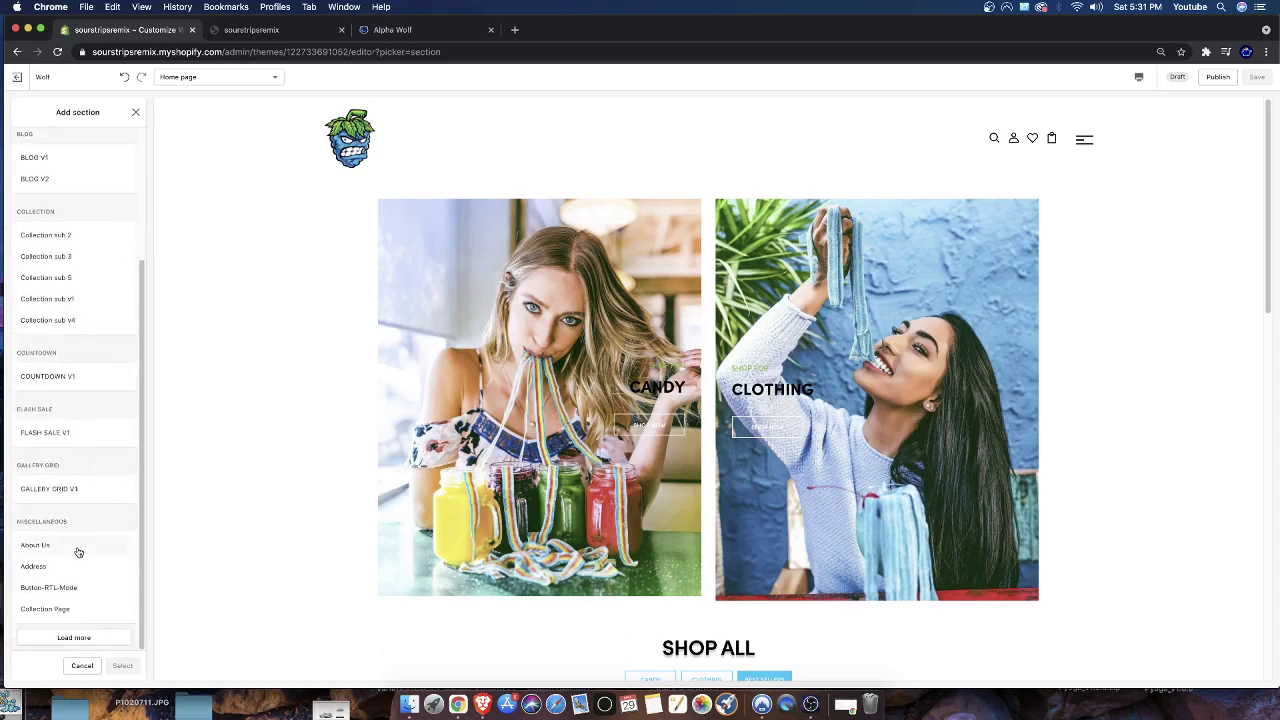
pyautogui.scroll(4, 77, 545)
pyautogui.scroll(-4, 86, 535)
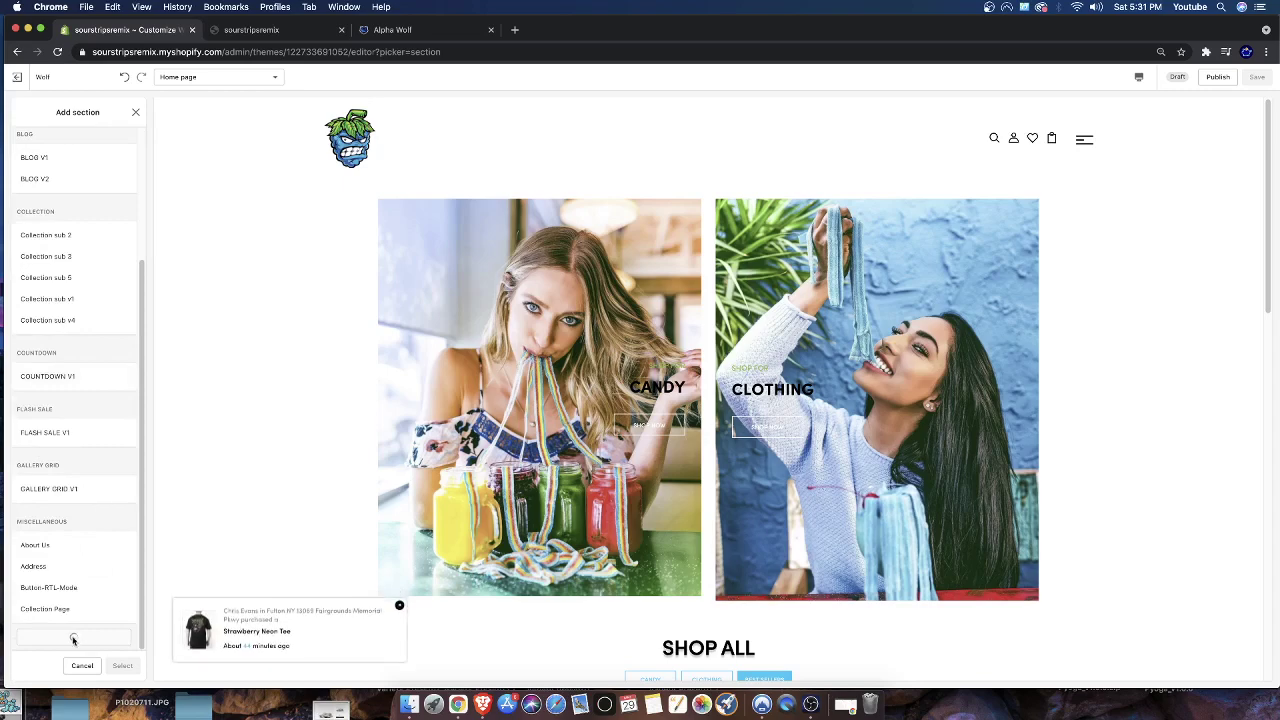
pyautogui.scroll(-10, 100, 632)
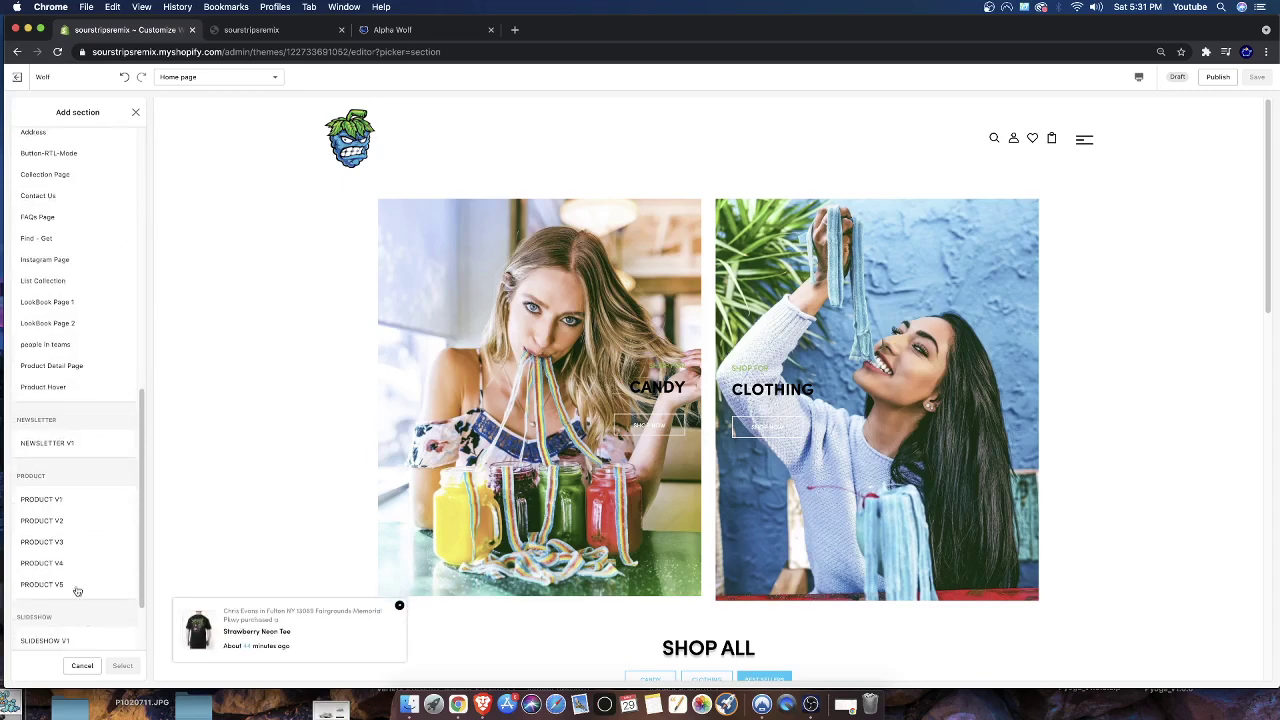
pyautogui.click(92, 500)
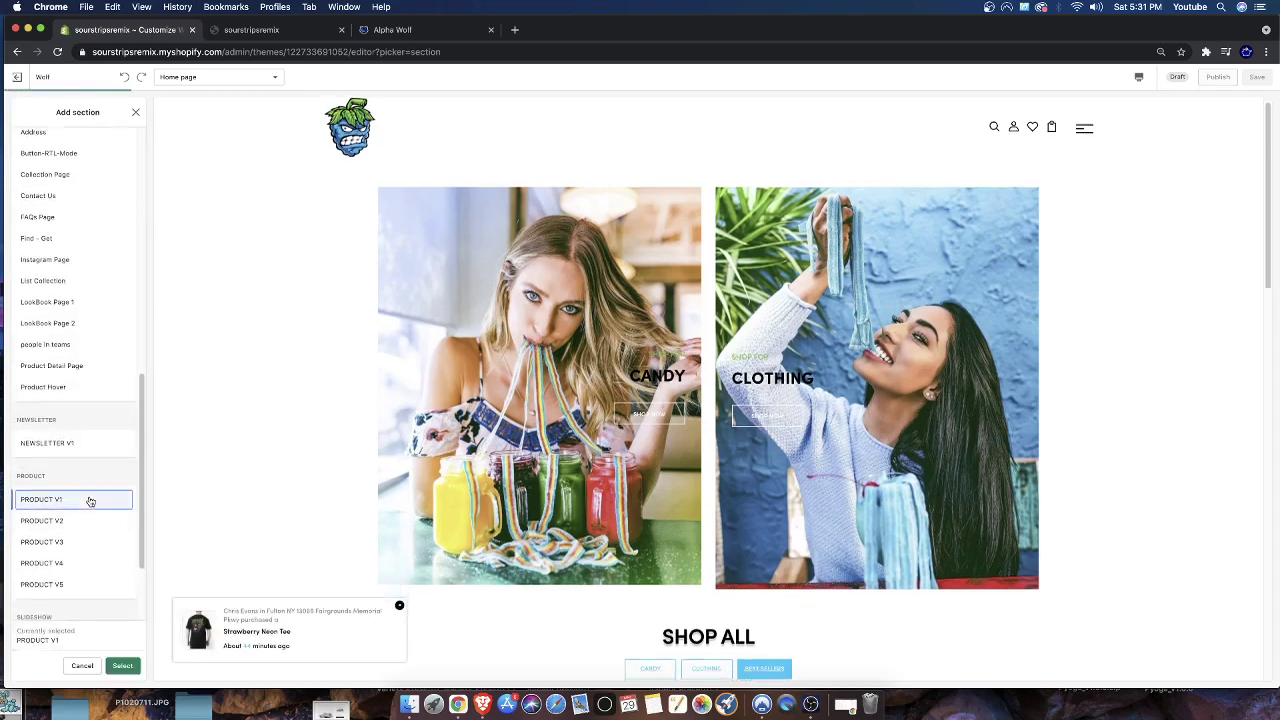
pyautogui.click(48, 521)
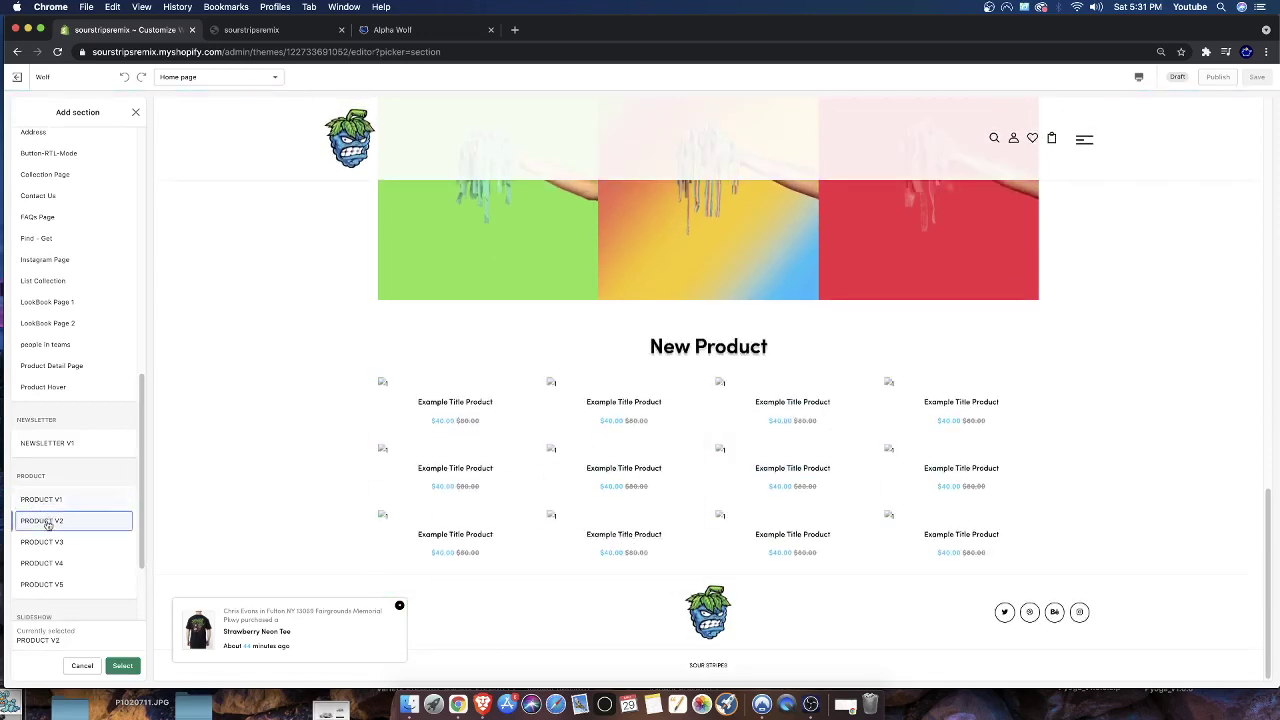
pyautogui.click(48, 542)
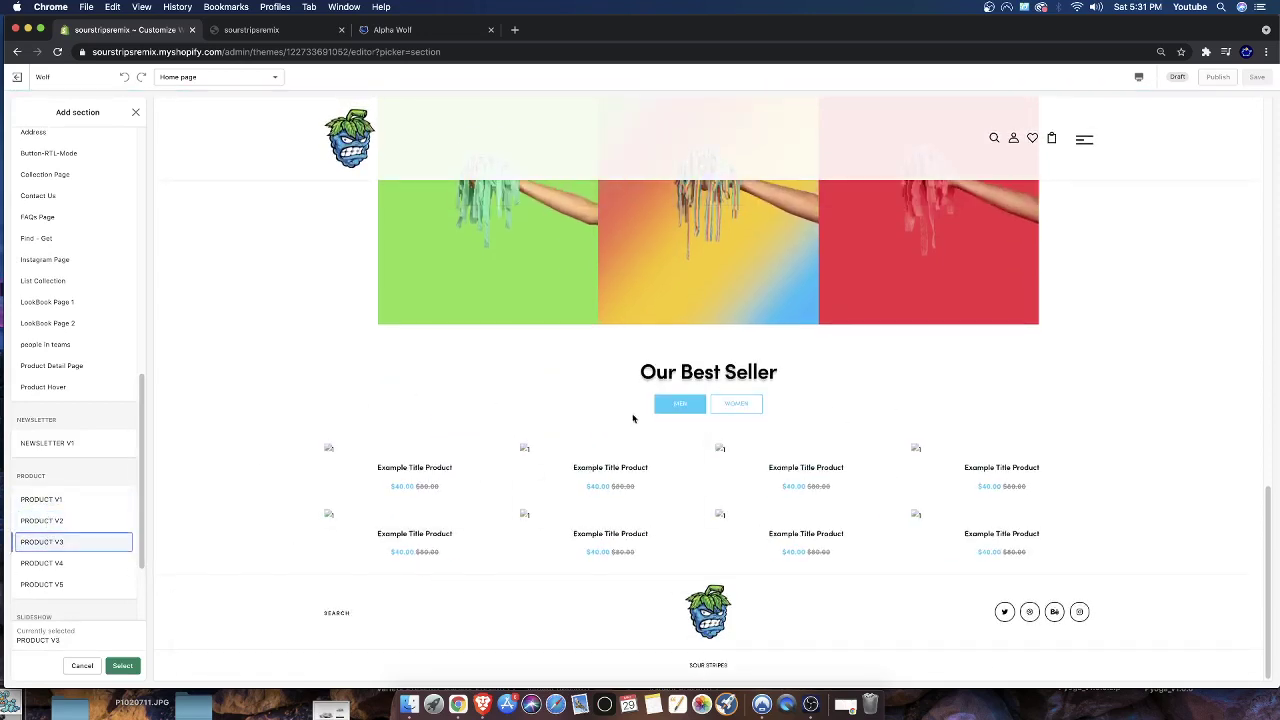
pyautogui.click(72, 564)
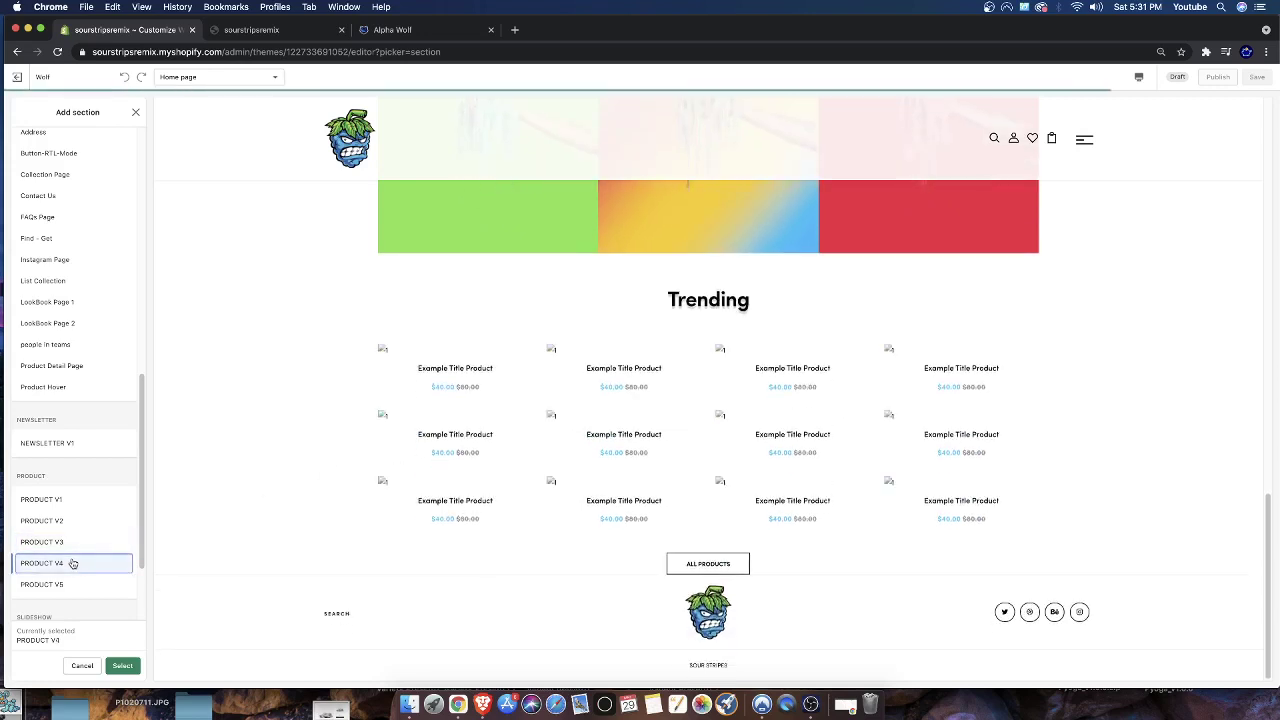
pyautogui.click(86, 584)
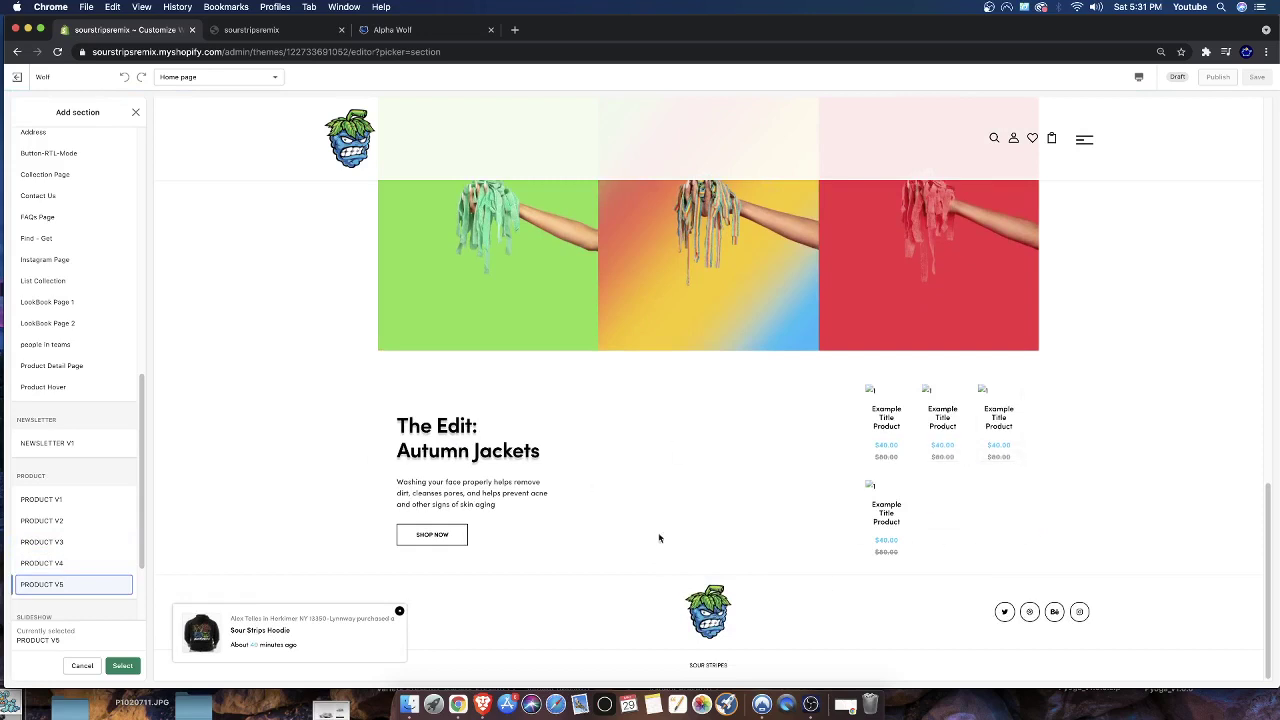
pyautogui.click(122, 665)
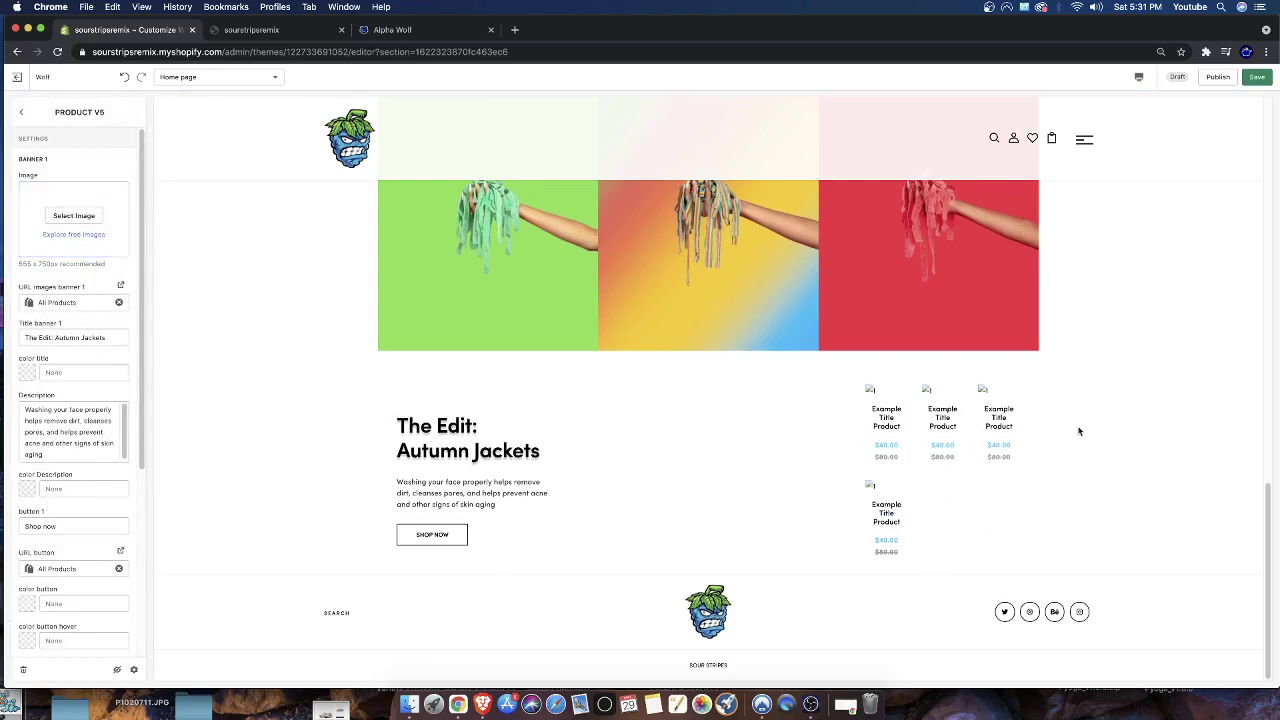
# Step: Set the new section's collection to Candy
pyautogui.scroll(-5, 52, 370)
pyautogui.click(60, 457)
pyautogui.click(54, 223)
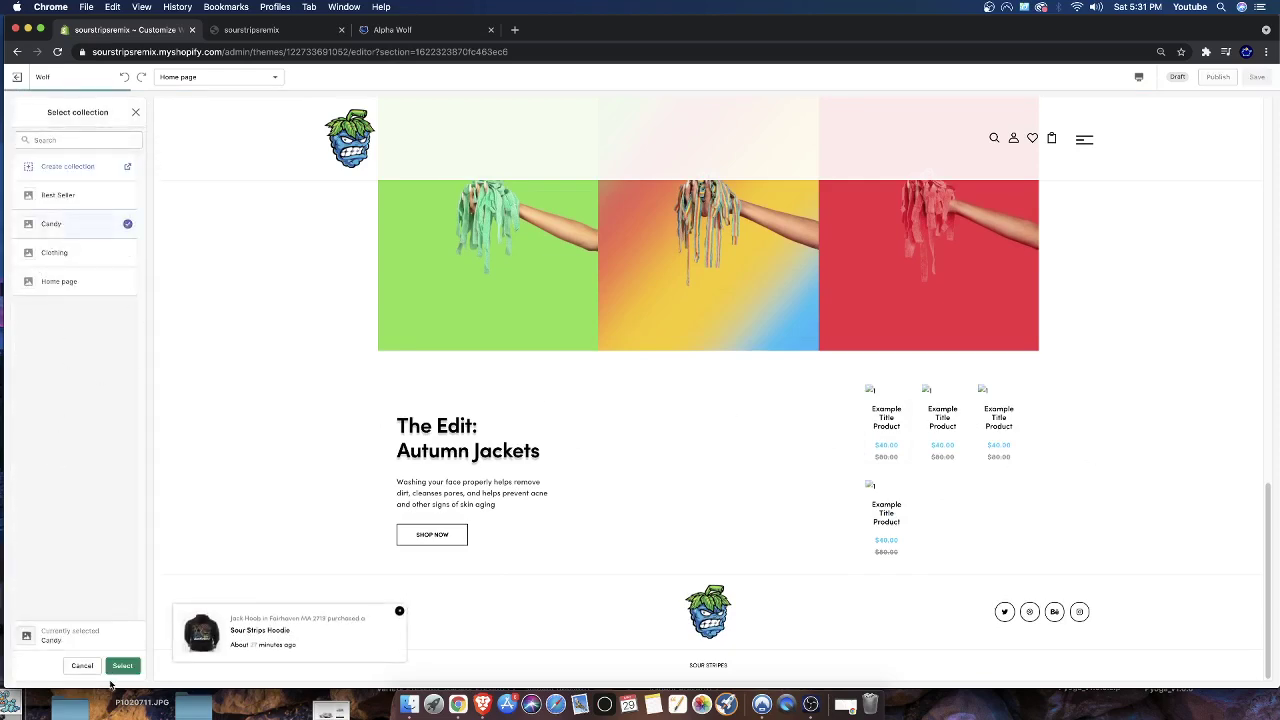
pyautogui.click(120, 665)
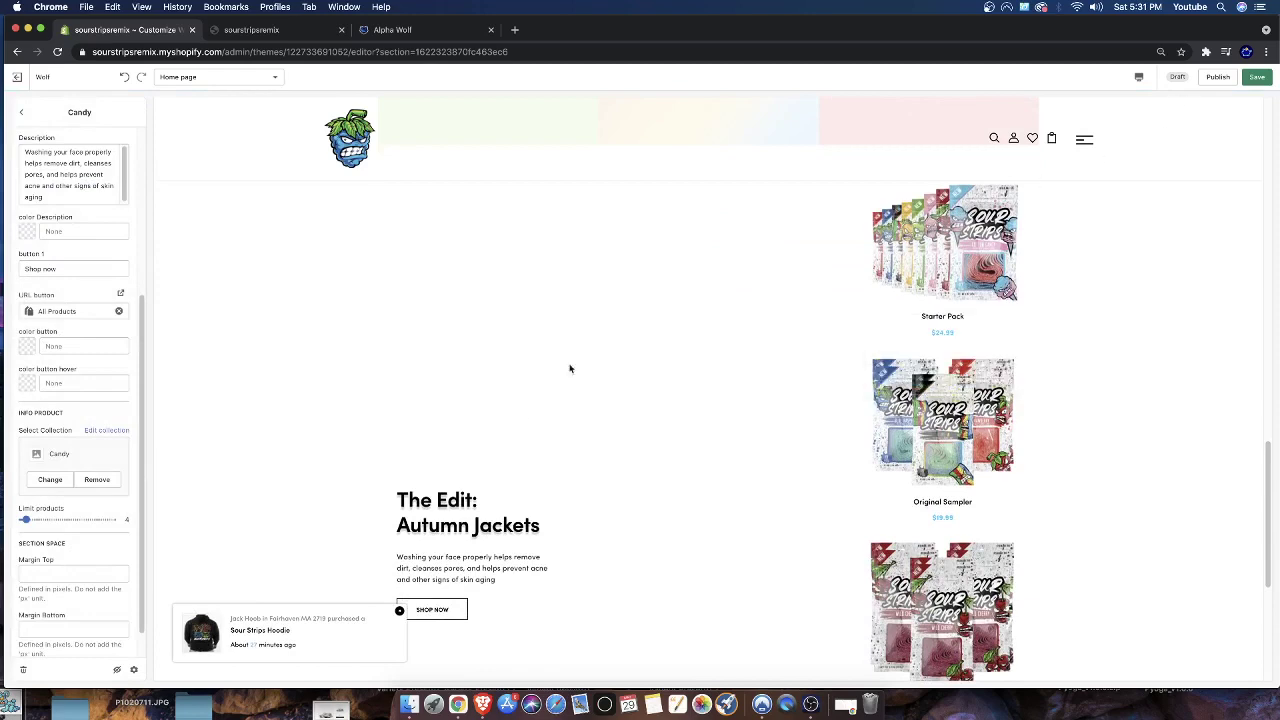
# Step: Replace the banner image with the pink-background photo from the image library
pyautogui.scroll(5, 86, 273)
pyautogui.click(74, 215)
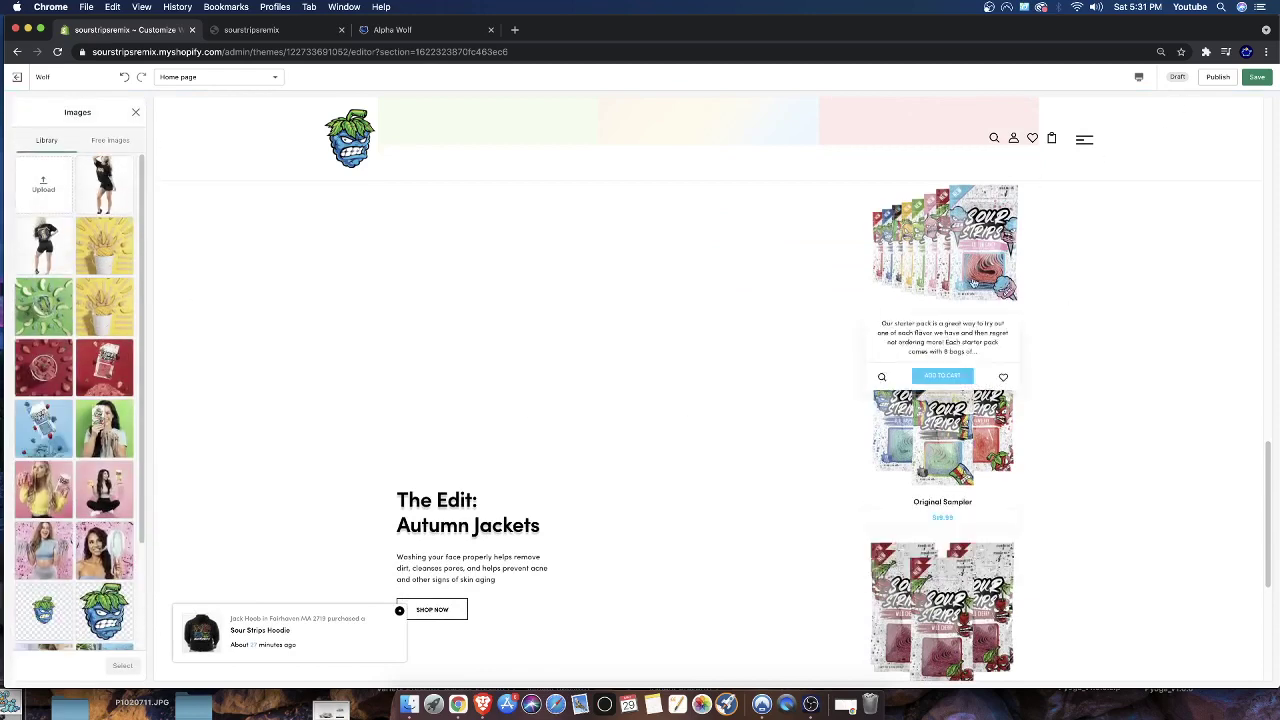
pyautogui.scroll(-1, 100, 350)
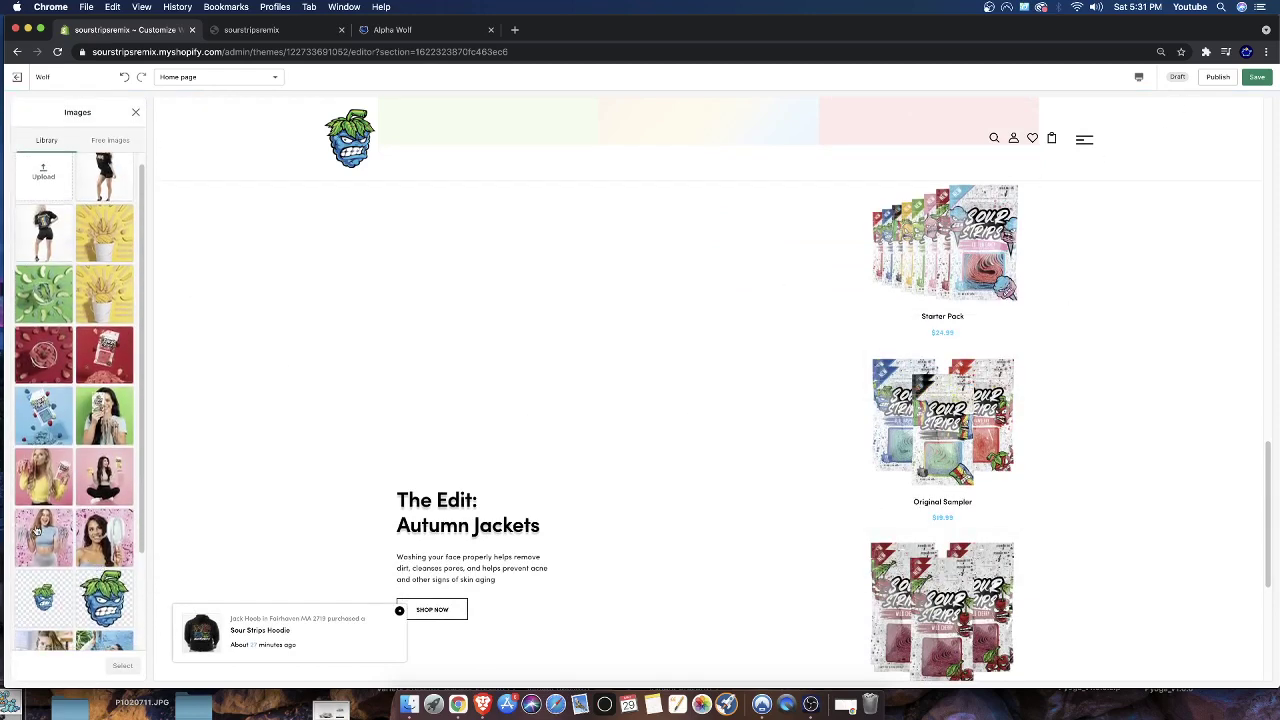
pyautogui.click(44, 484)
pyautogui.click(122, 665)
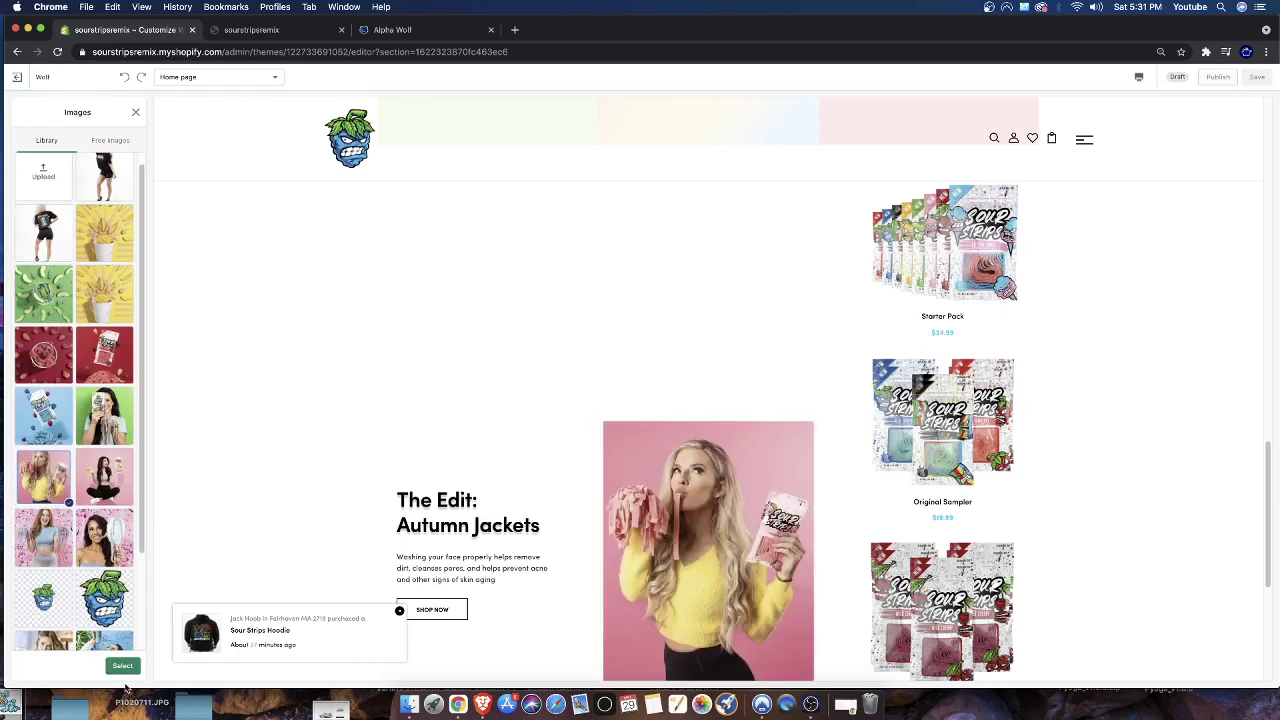
# Step: Save the section changes and check the Candy products in the preview
pyautogui.click(1257, 77)
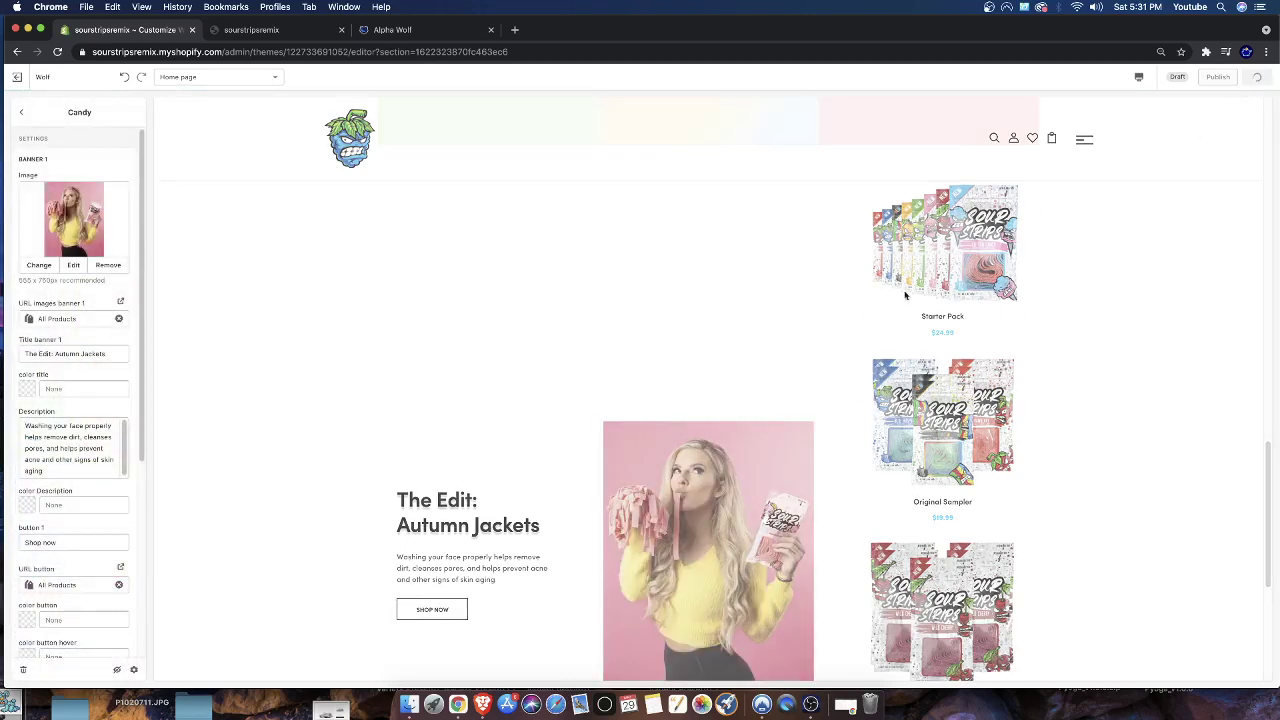
pyautogui.scroll(-2, 882, 338)
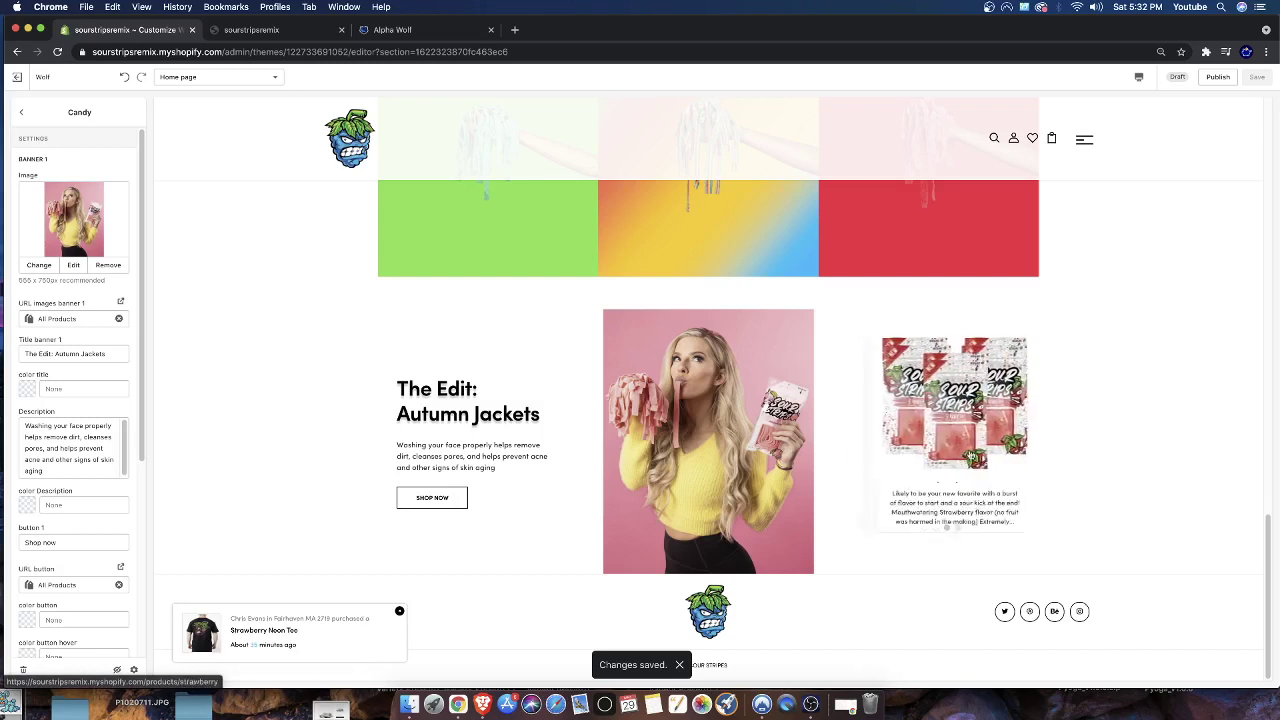
pyautogui.moveTo(374, 391); pyautogui.dragTo(253, 376)
pyautogui.click(256, 376)
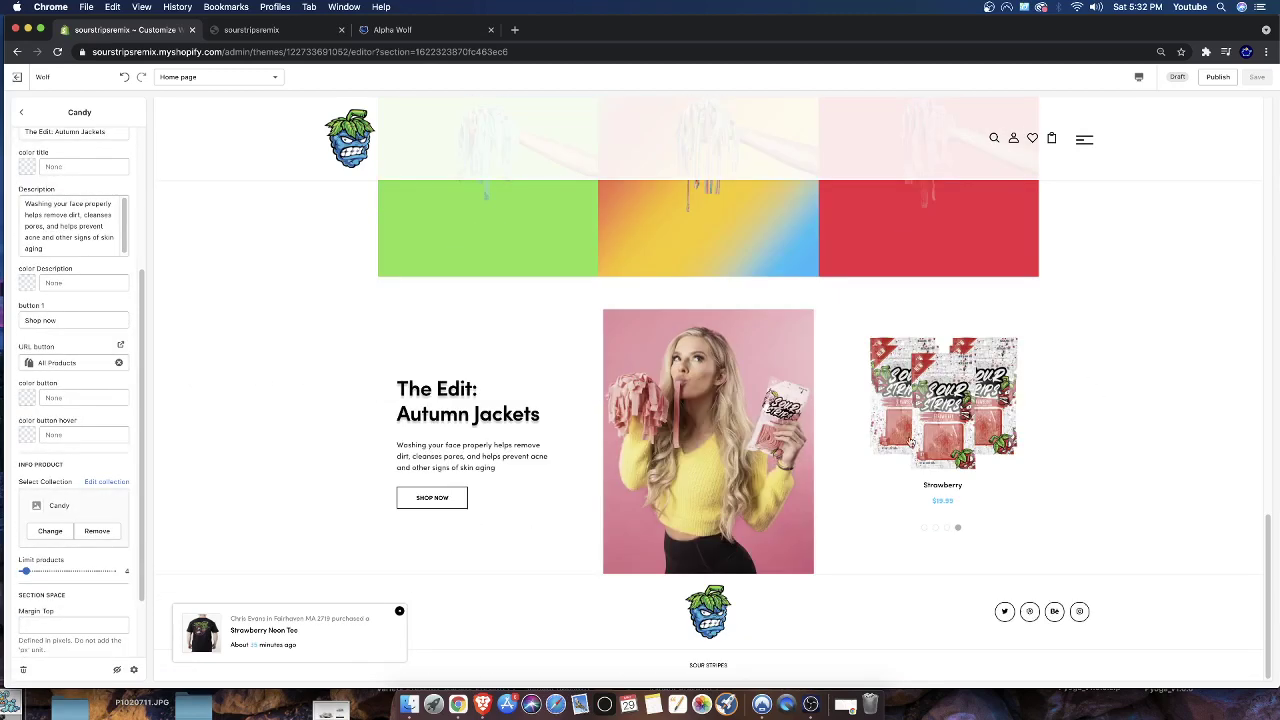
# Step: Leave the Candy section settings for the Home page section list
pyautogui.click(21, 112)
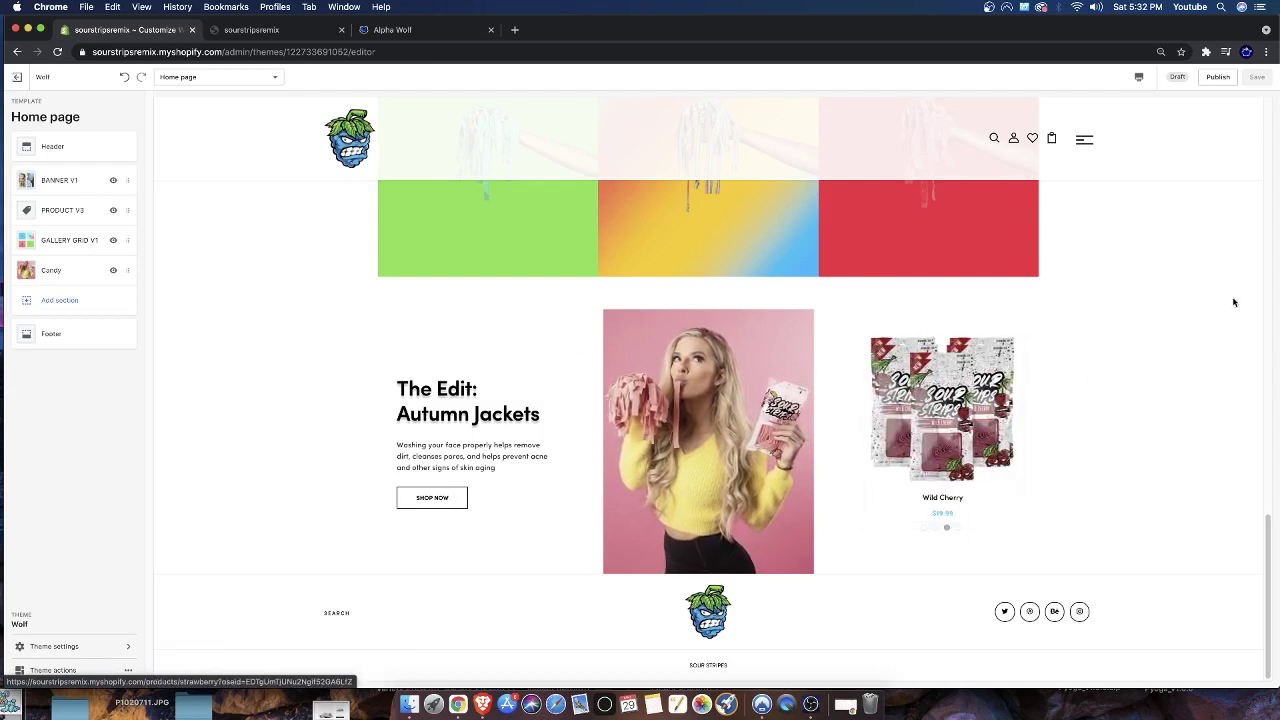
# Step: Raise the Candy section's Limit products slider to 15 and save
pyautogui.click(55, 271)
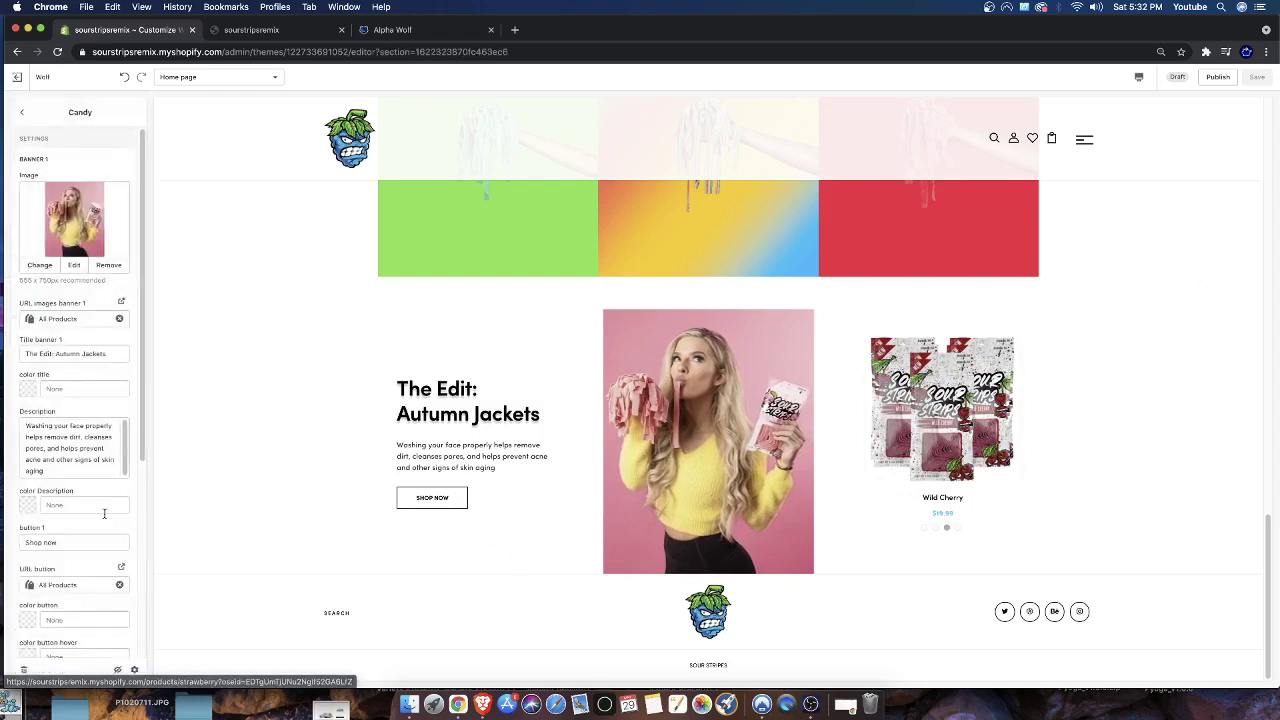
pyautogui.scroll(-5, 100, 497)
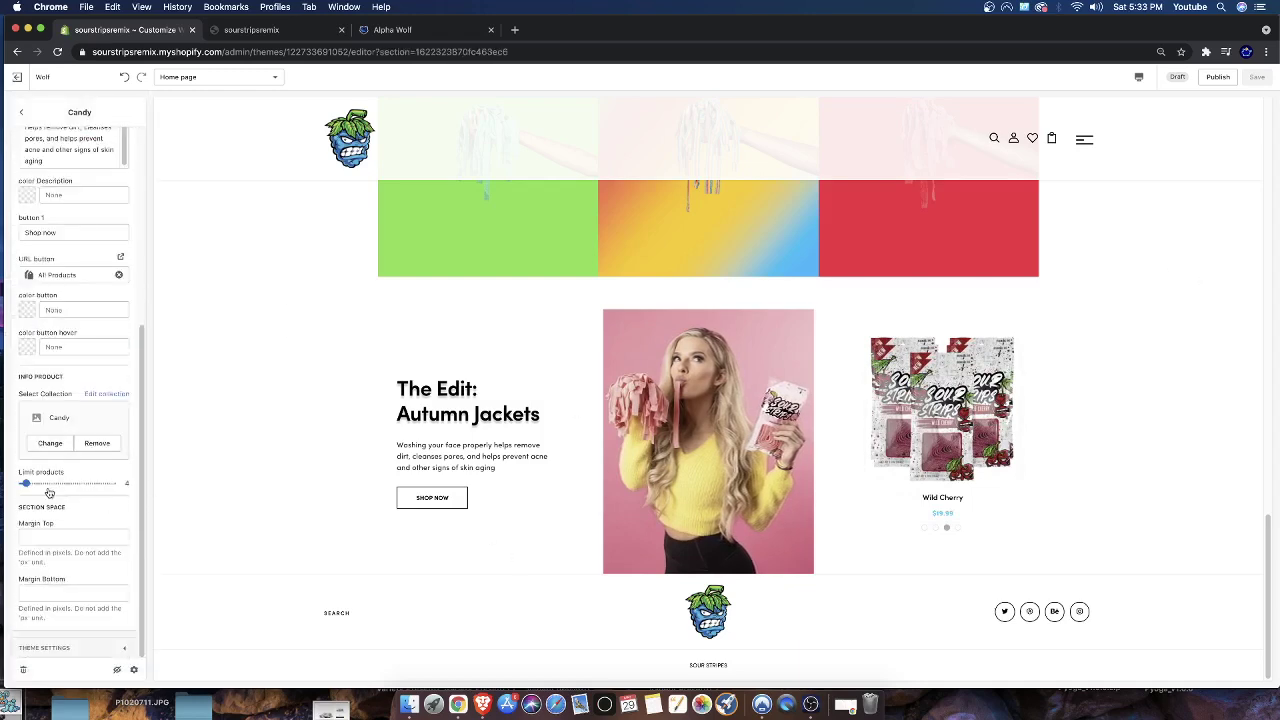
pyautogui.moveTo(26, 483); pyautogui.dragTo(46, 483)
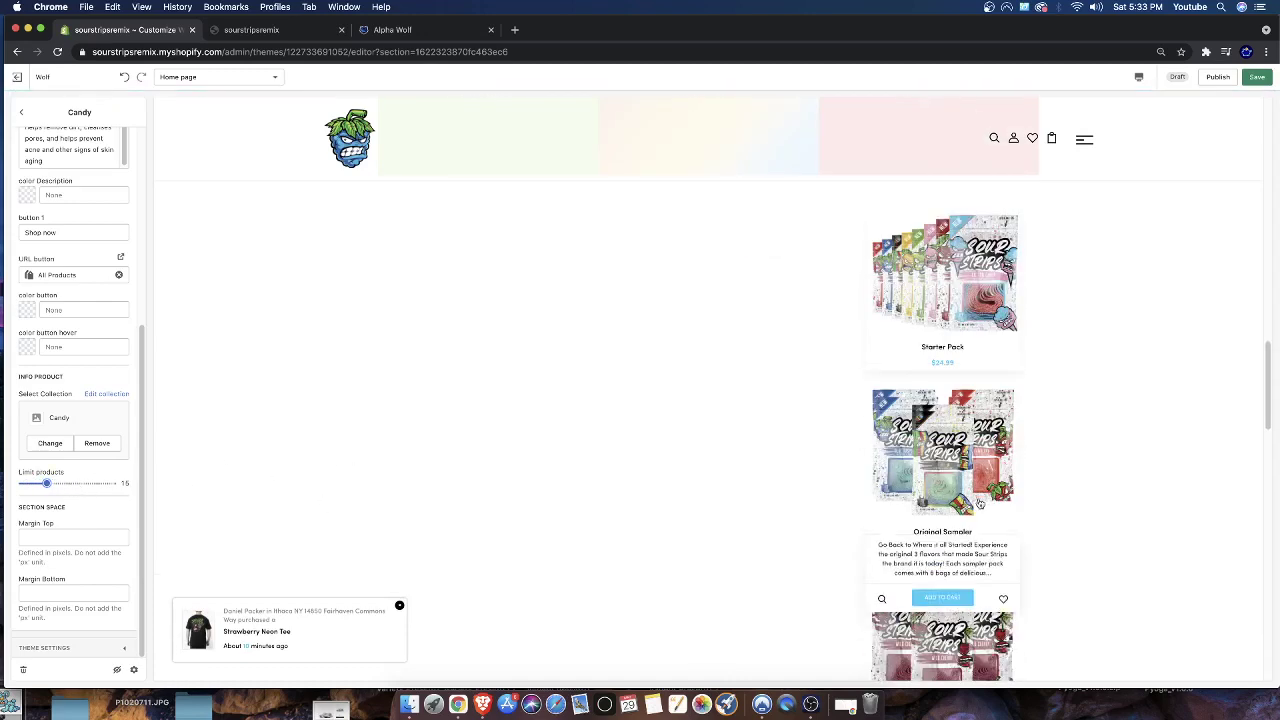
pyautogui.click(1252, 78)
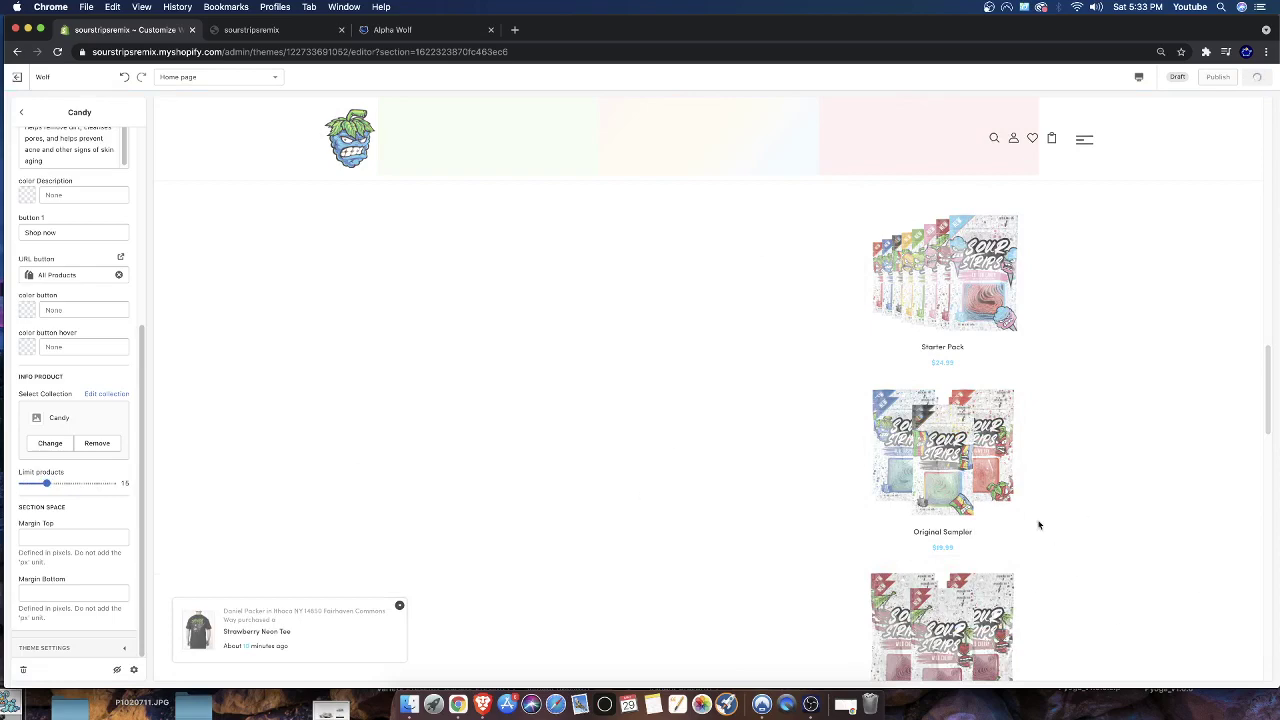
pyautogui.scroll(-3, 1028, 540)
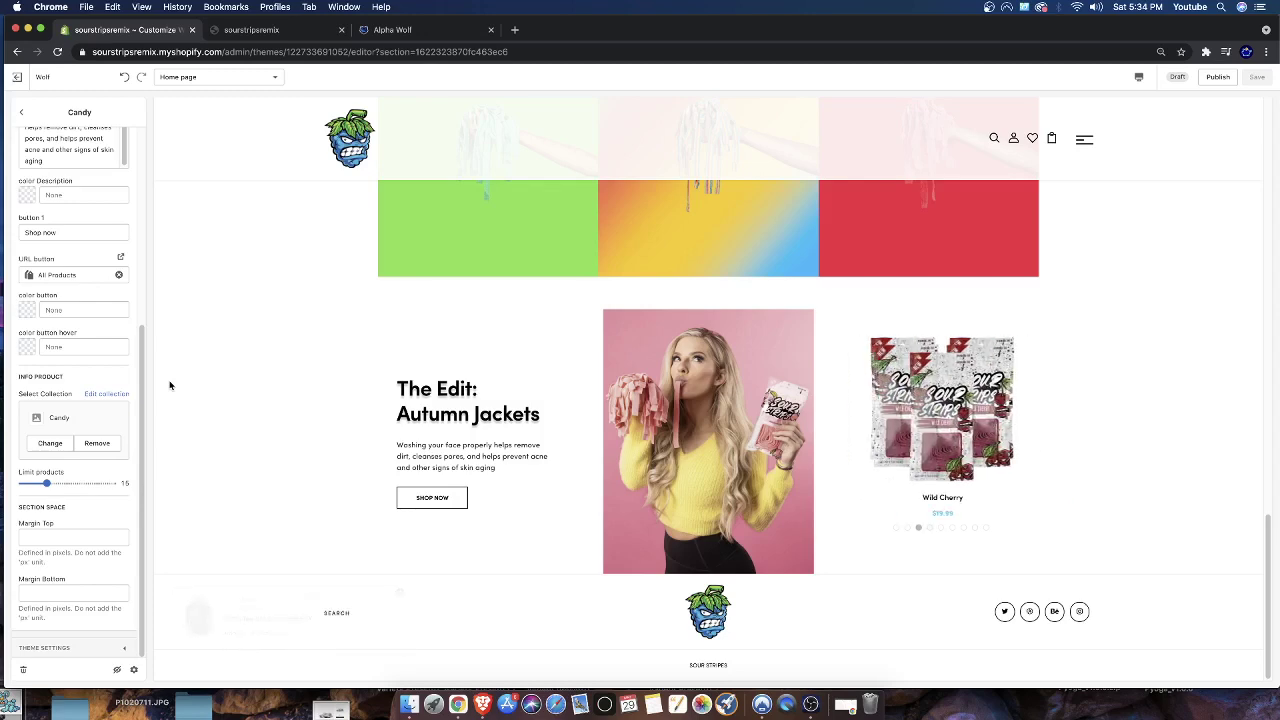
# Step: Preview the Wild Cherry product page, checking its 'Only 25 left in stock' and visitor-count notices
pyautogui.click(888, 428)
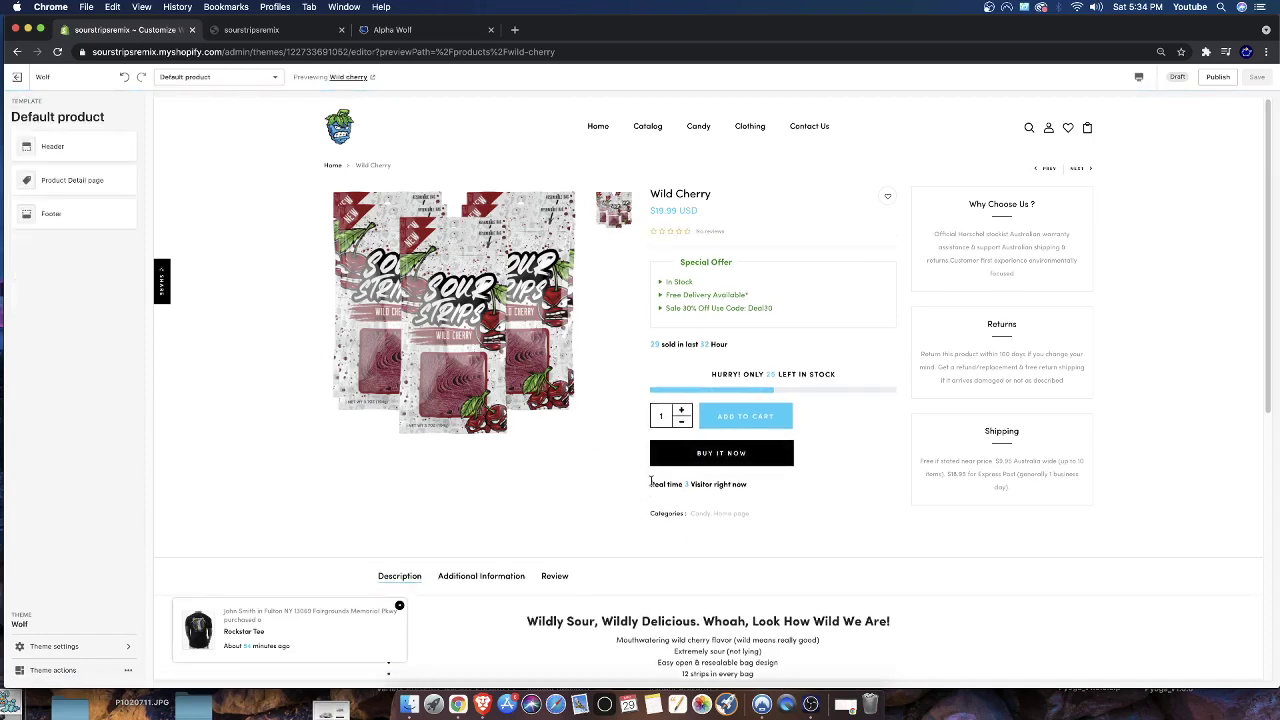
pyautogui.moveTo(710, 374); pyautogui.dragTo(839, 381)
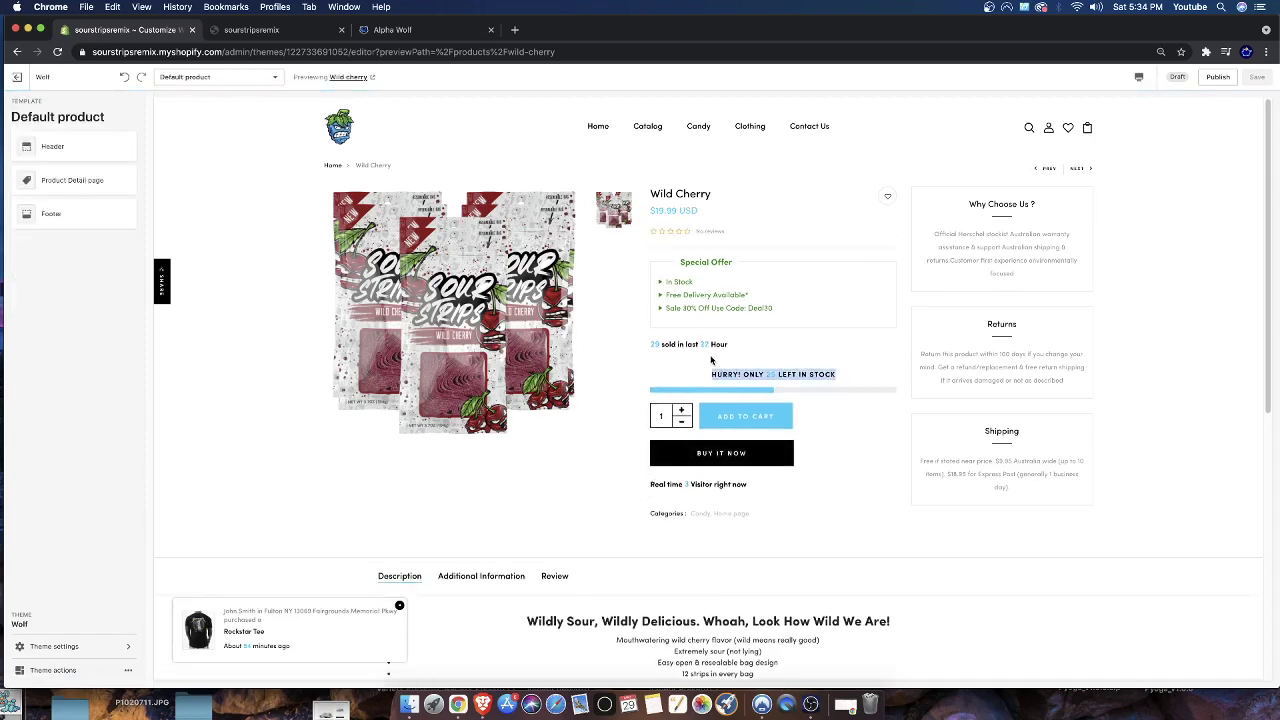
pyautogui.moveTo(716, 344)
pyautogui.mouseDown()
pyautogui.moveTo(620, 334)
pyautogui.moveTo(716, 344)
pyautogui.mouseUp()
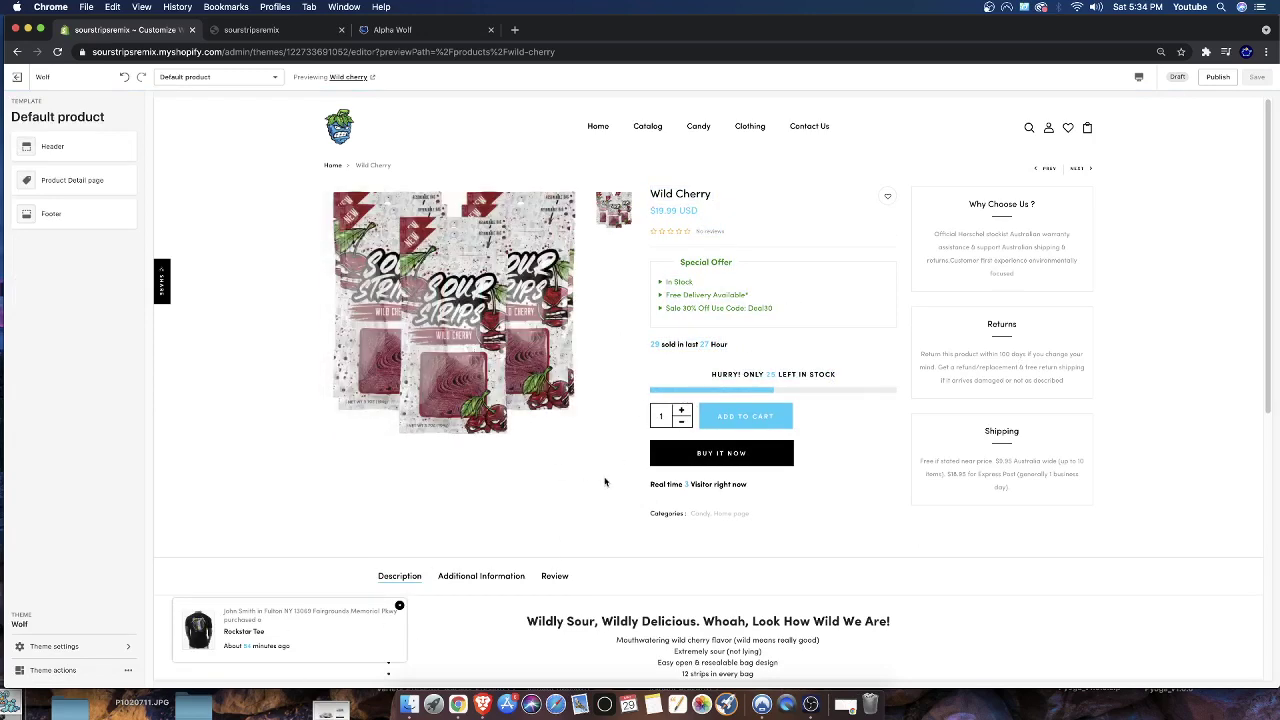
pyautogui.moveTo(648, 486); pyautogui.dragTo(821, 490)
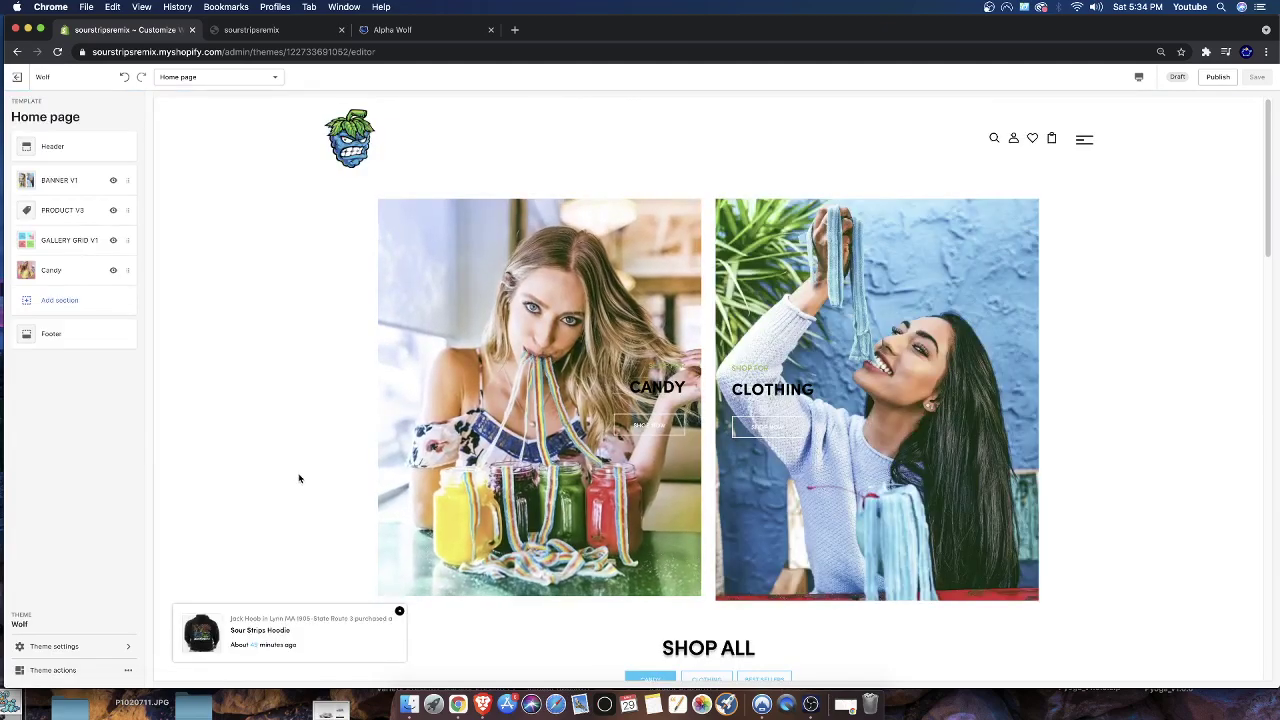
pyautogui.scroll(-5, 295, 478)
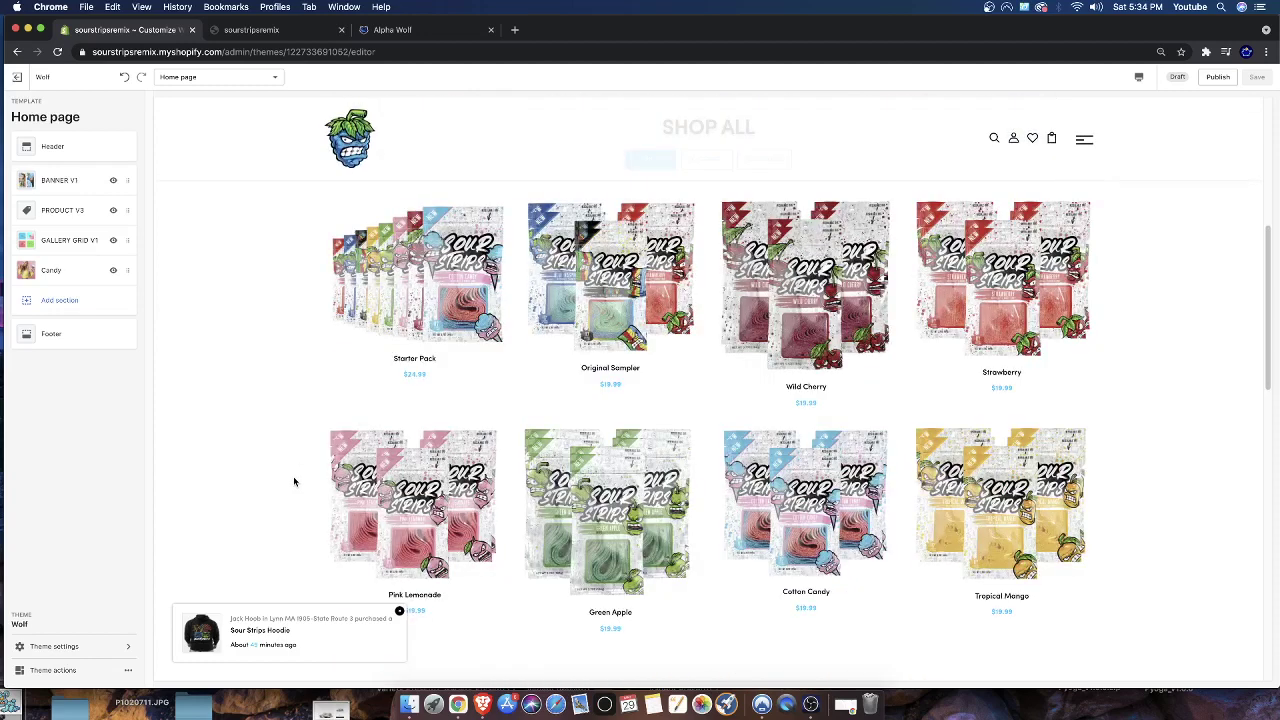
pyautogui.scroll(5, 293, 476)
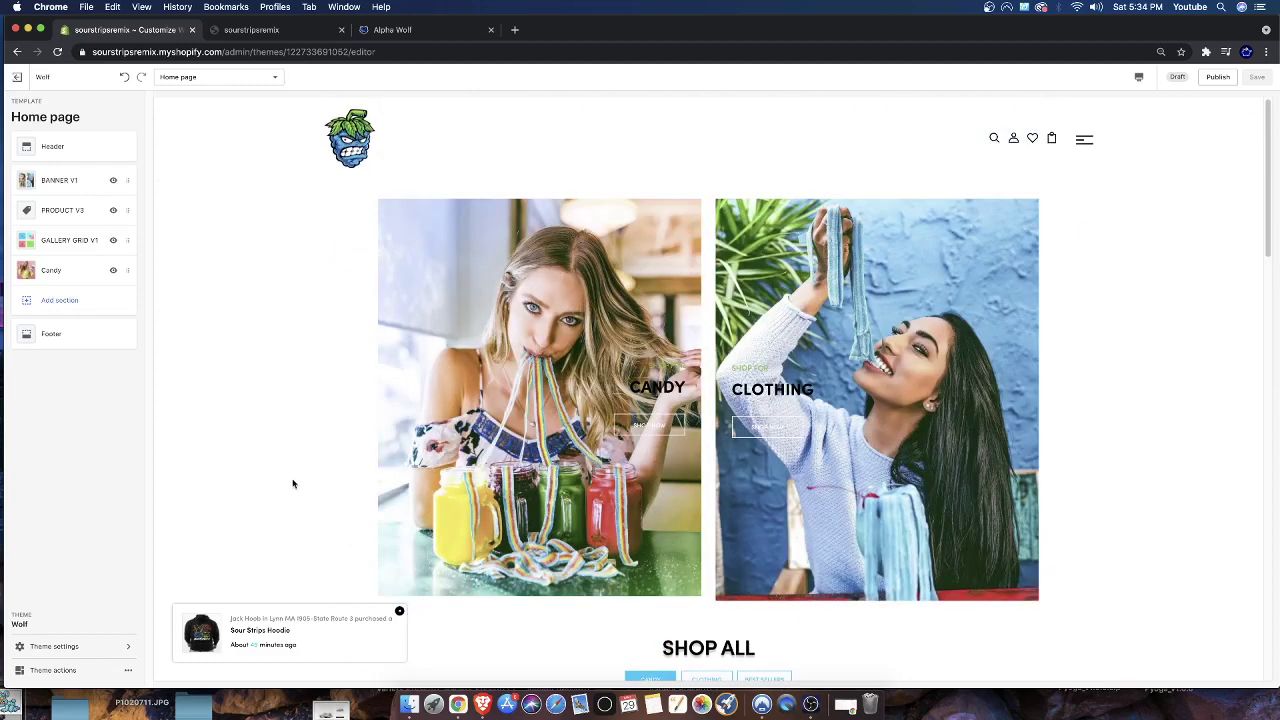
# Step: Move from the Alpha Wolf checkout to the Wolf of Shopify package, keeping the Facebook Ad Vault upsell ($157.00 total)
pyautogui.click(441, 36)
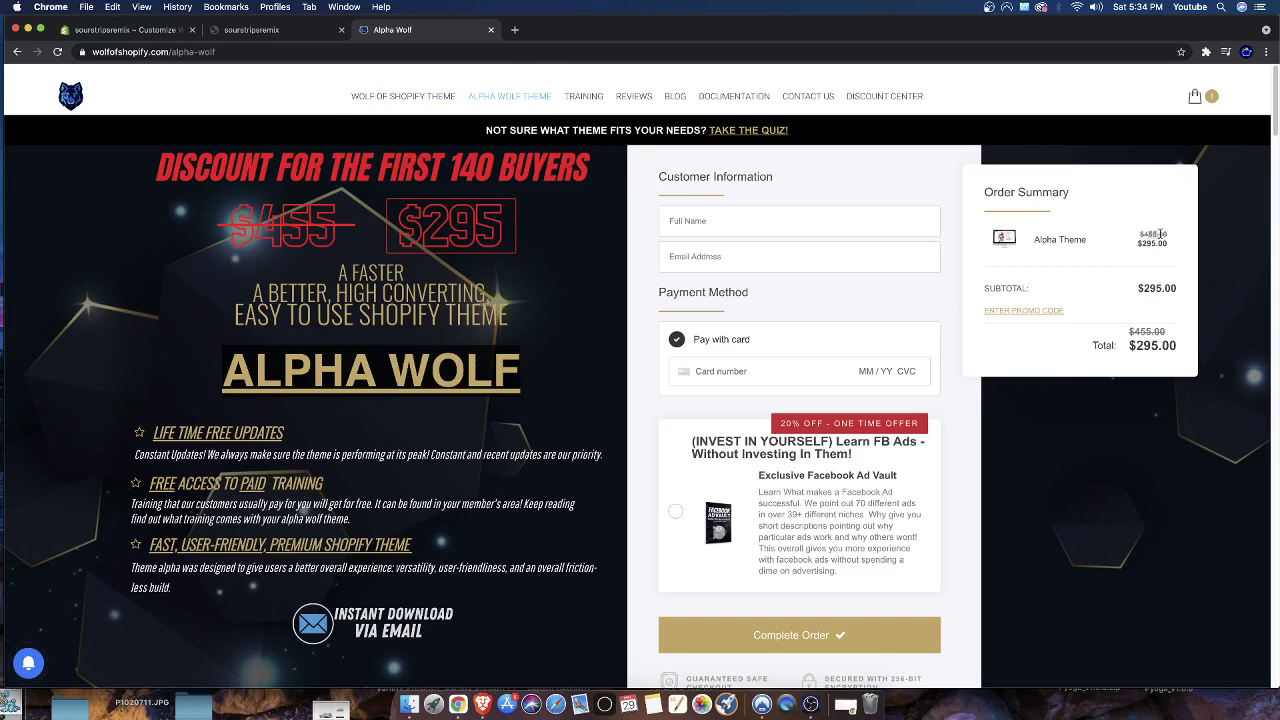
pyautogui.moveTo(1141, 243); pyautogui.dragTo(1156, 243)
pyautogui.click(402, 96)
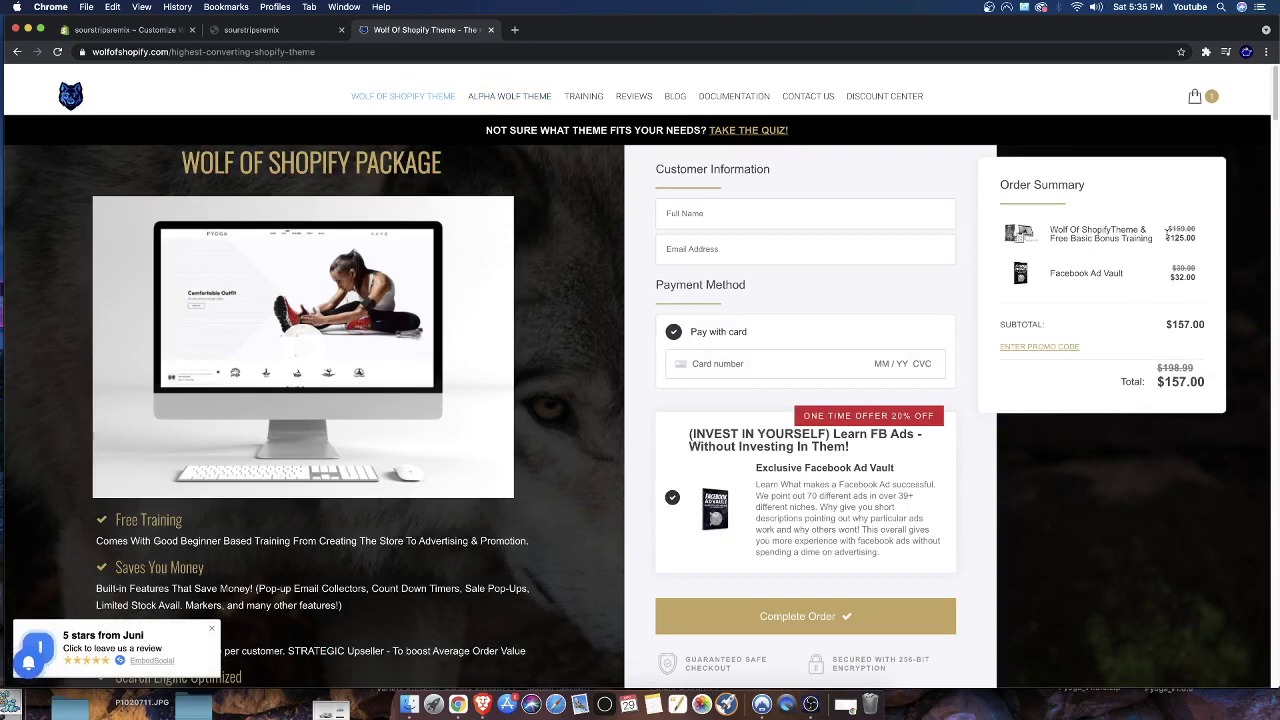
pyautogui.moveTo(1166, 236); pyautogui.dragTo(1180, 238)
pyautogui.click(672, 497)
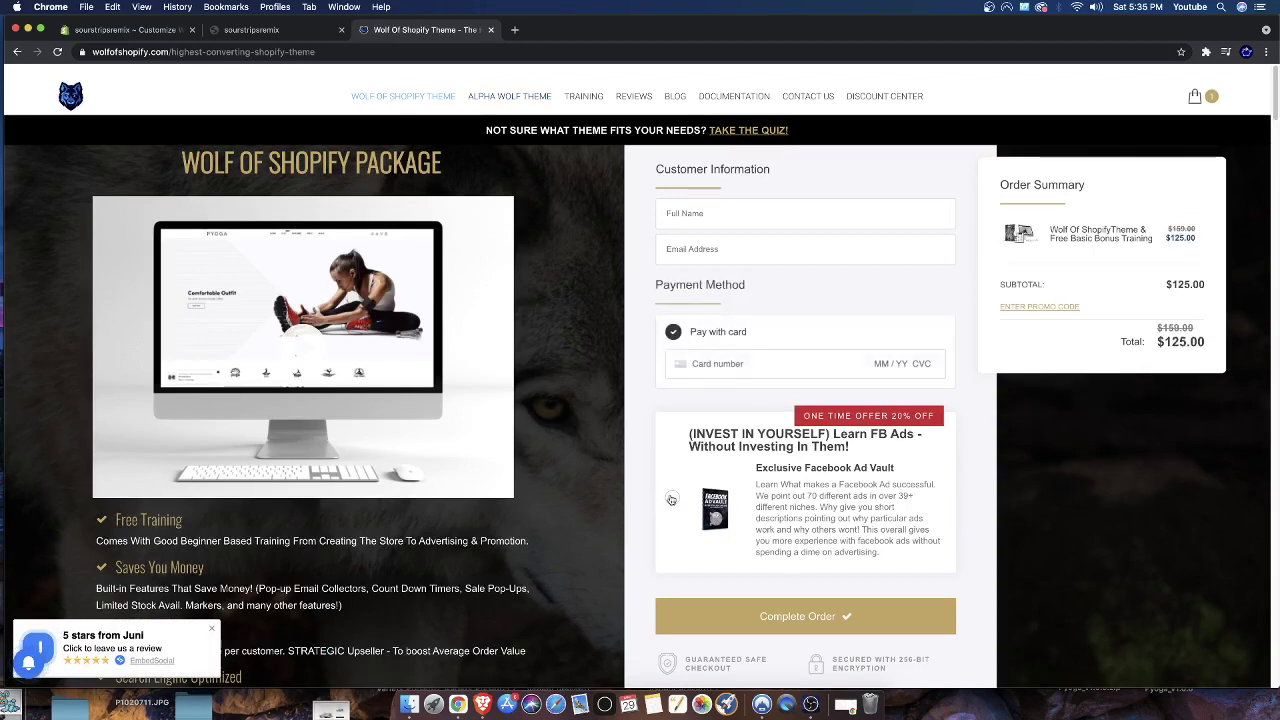
pyautogui.click(672, 497)
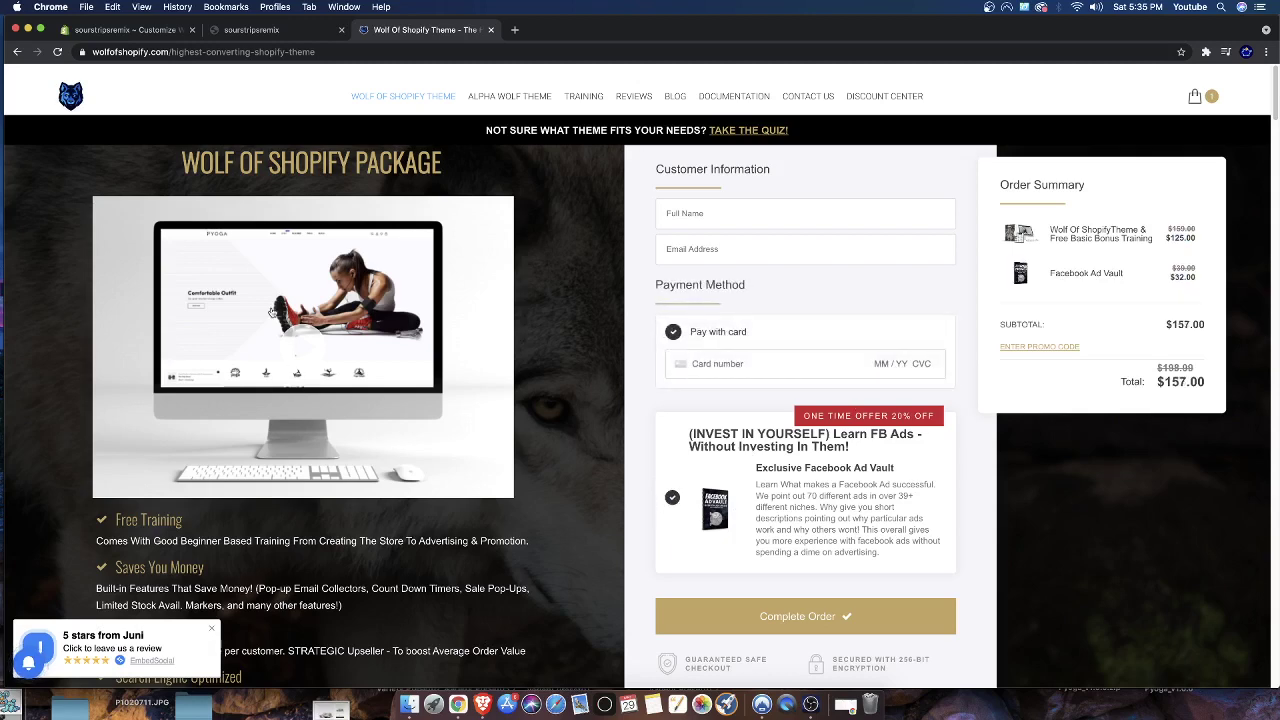
# Step: Glance at the live sourstripsremix store, then return to the theme editor's Home page
pyautogui.click(232, 34)
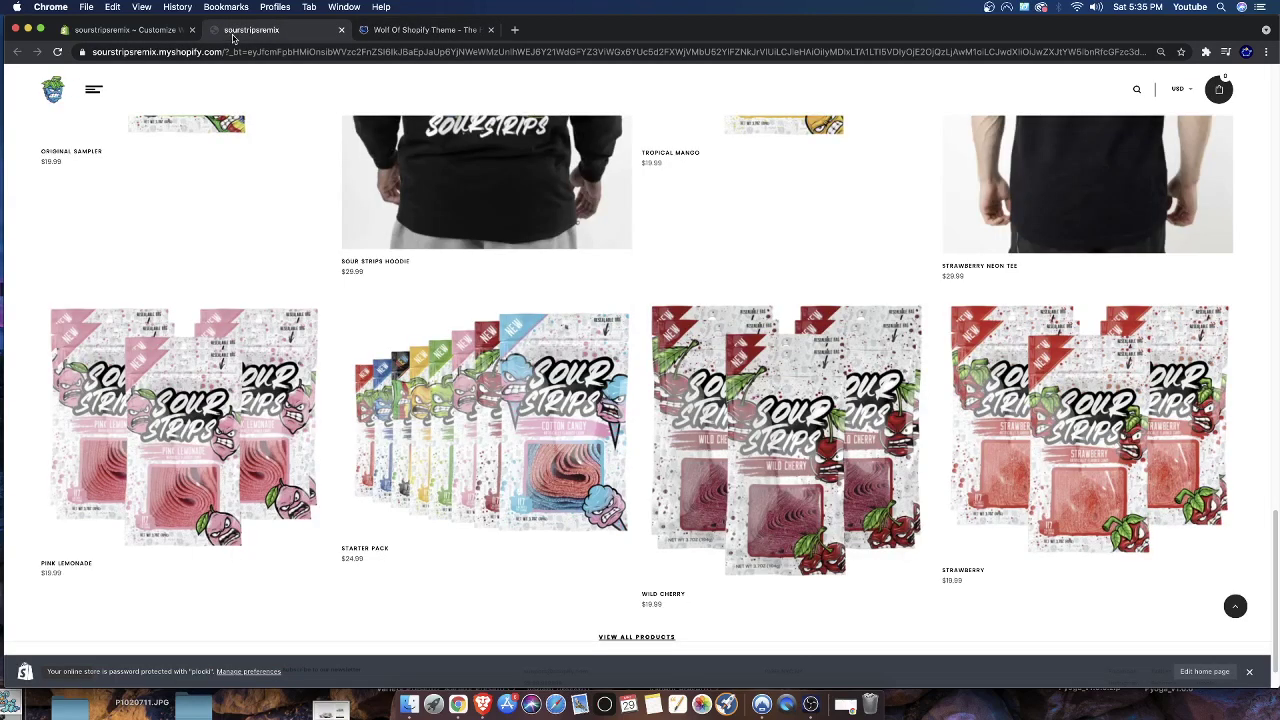
pyautogui.click(163, 36)
pyautogui.click(823, 705)
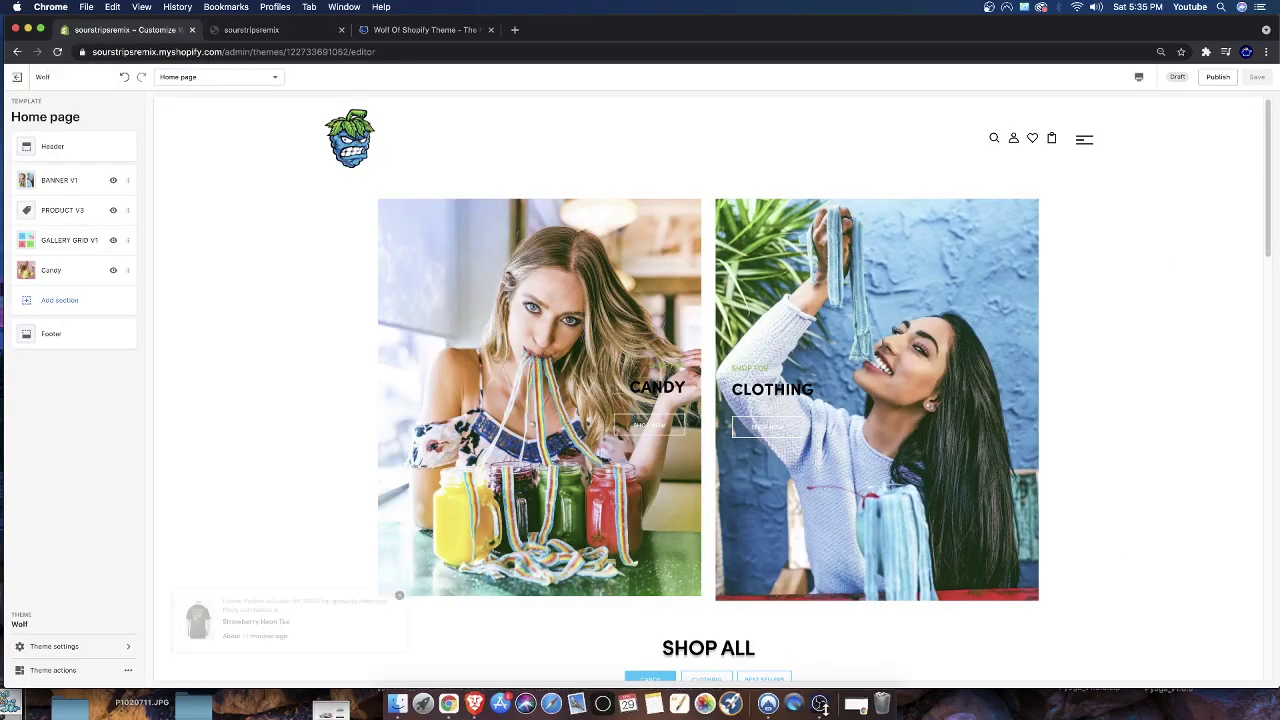